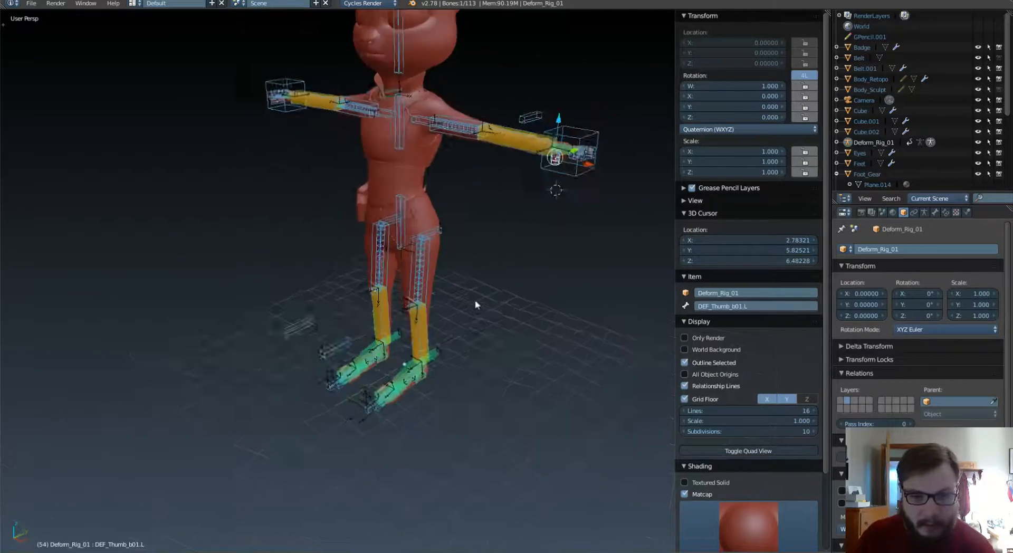
- Examine the rig's leg bones and select the left IK thigh bone to identify it
scroll(475, 301, up, 6)
middle_drag(382, 240, 433, 220)
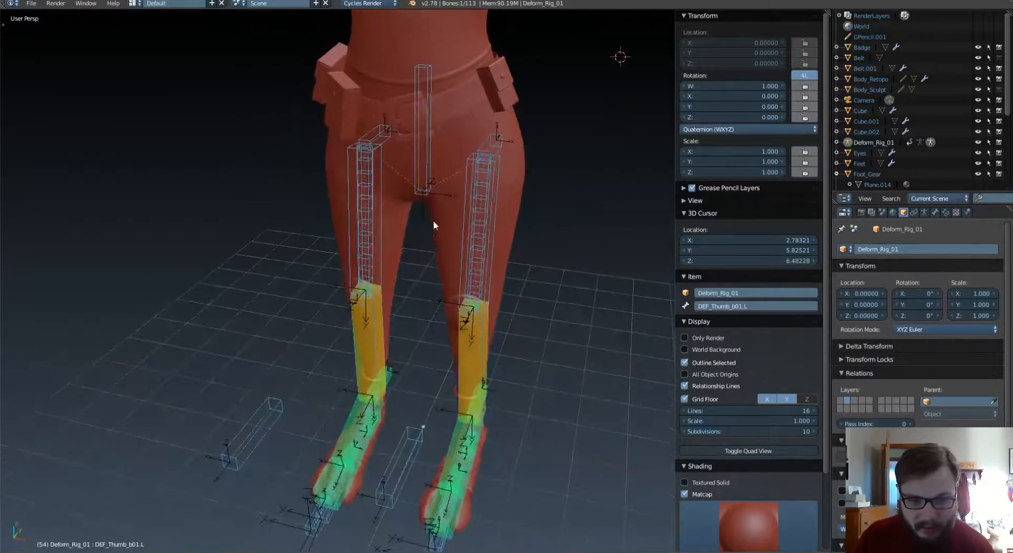
shift+middle_drag(414, 85, 456, 358)
scroll(249, 207, down, 5)
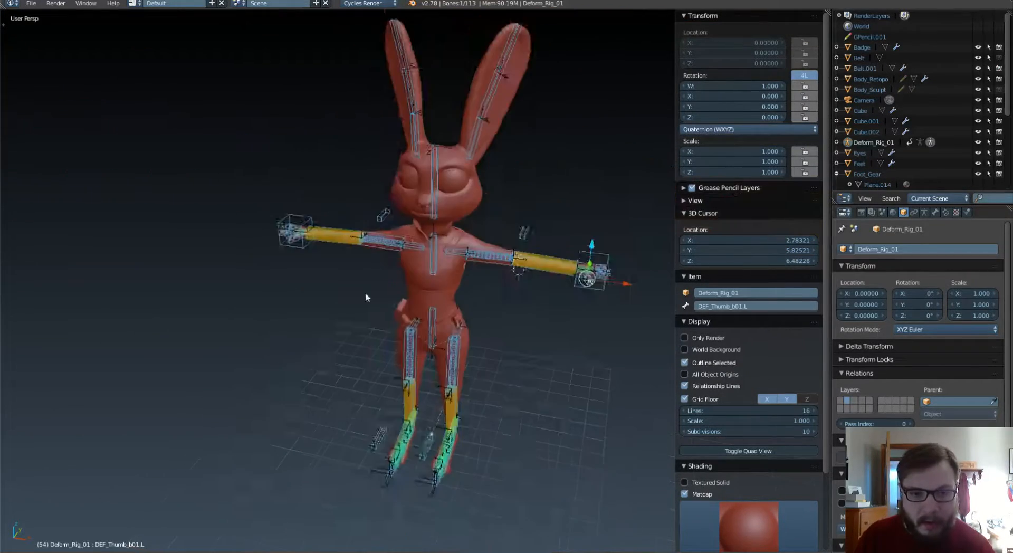
scroll(429, 252, up, 8)
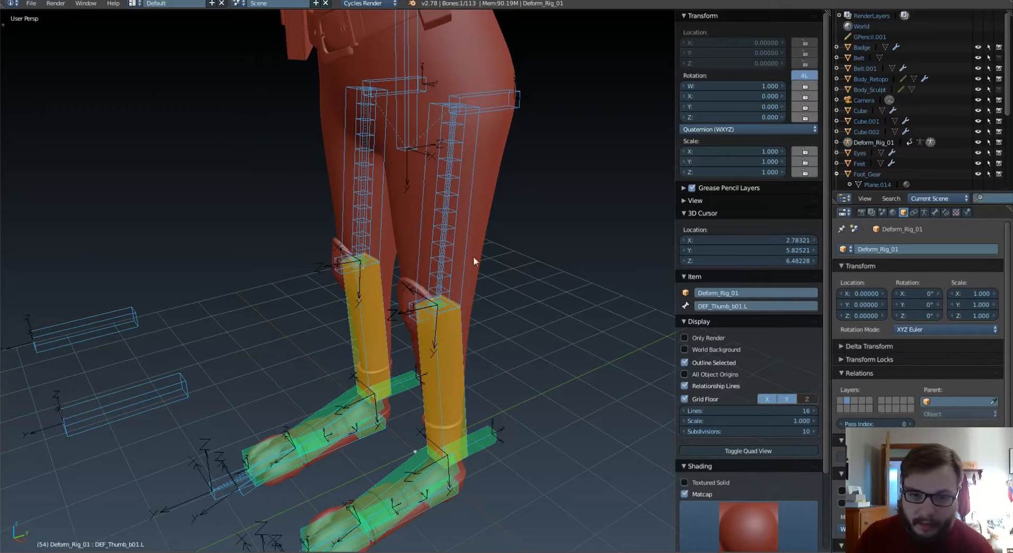
right_click(430, 109)
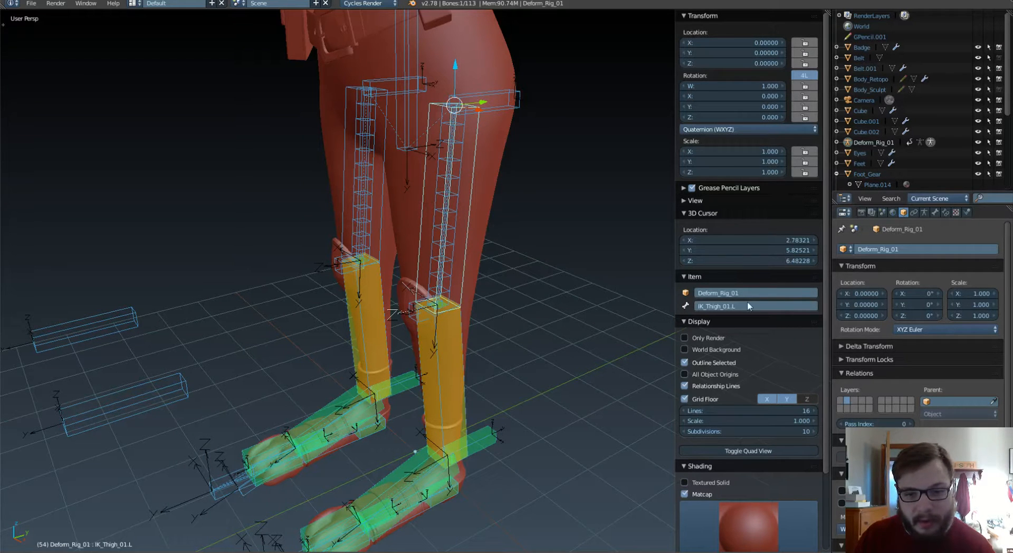
scroll(391, 179, down, 6)
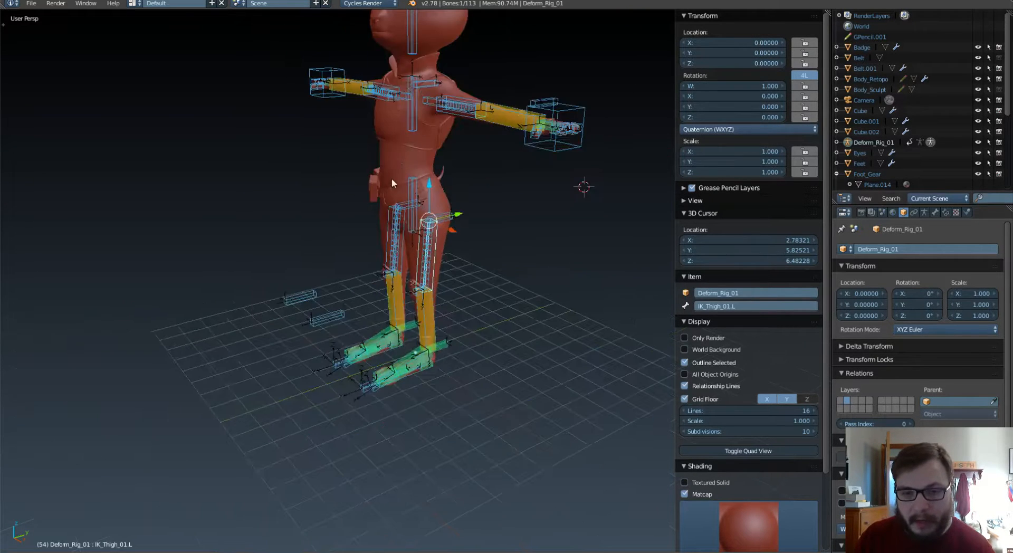
shift+middle_drag(392, 178, 445, 273)
scroll(444, 274, down, 2)
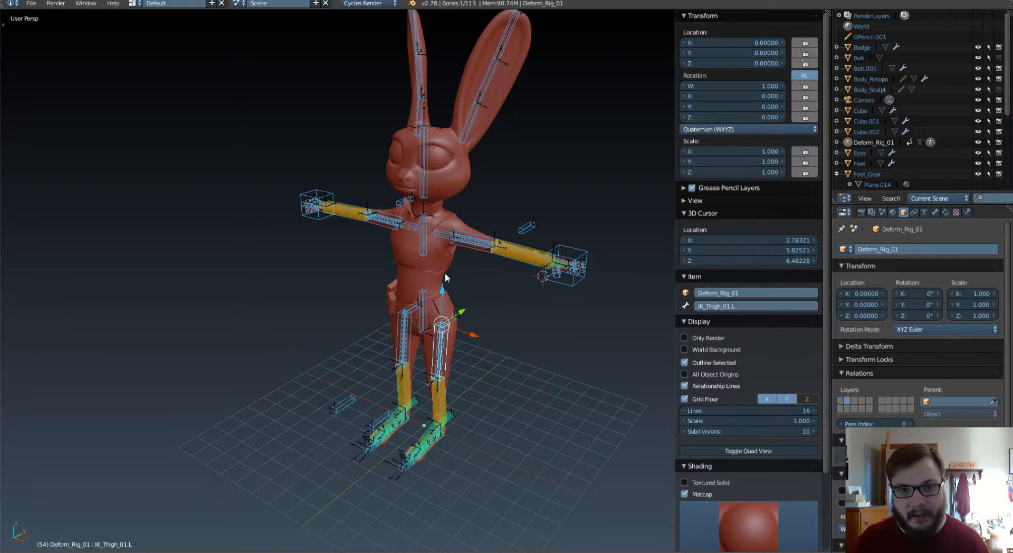
- Examine the bones of the character's torso, arms and hips from several angles
middle_drag(444, 275, 444, 258)
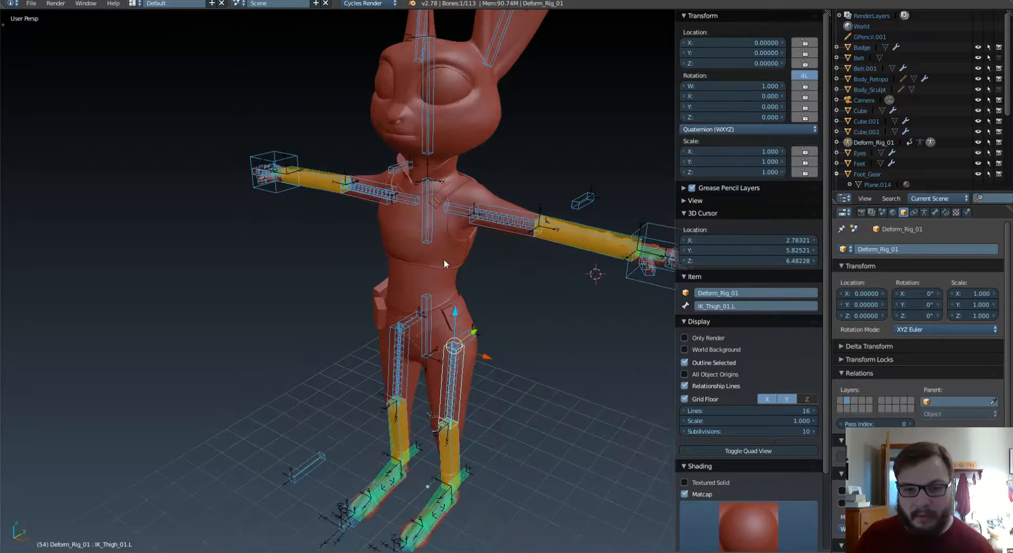
scroll(444, 257, up, 3)
middle_drag(481, 213, 428, 204)
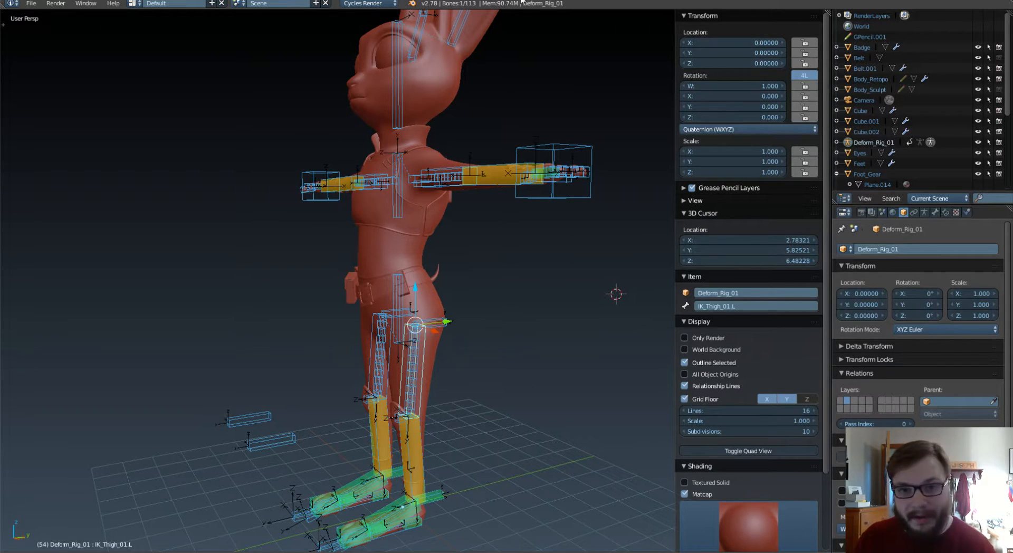
middle_drag(443, 296, 442, 333)
key(z)
key(z)
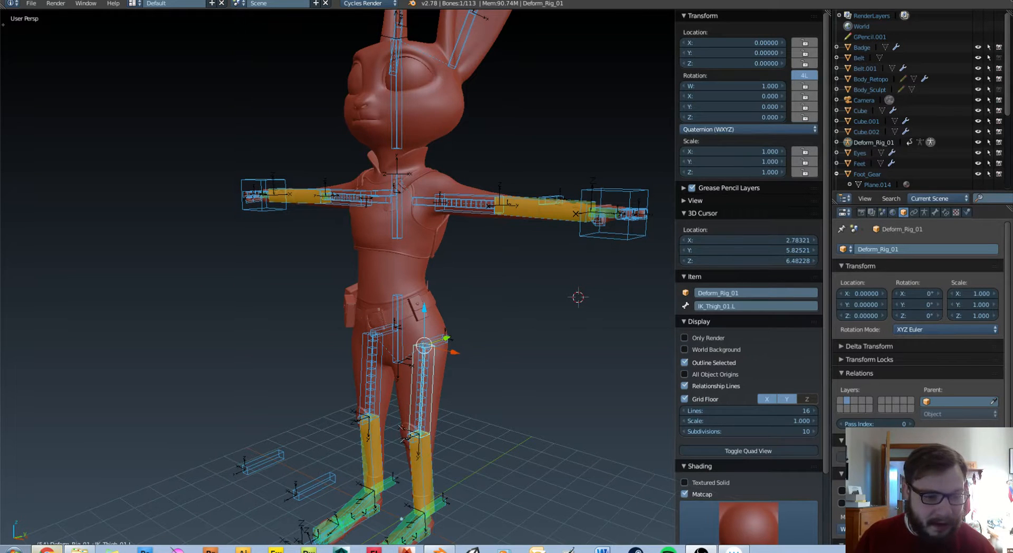
click(48, 550)
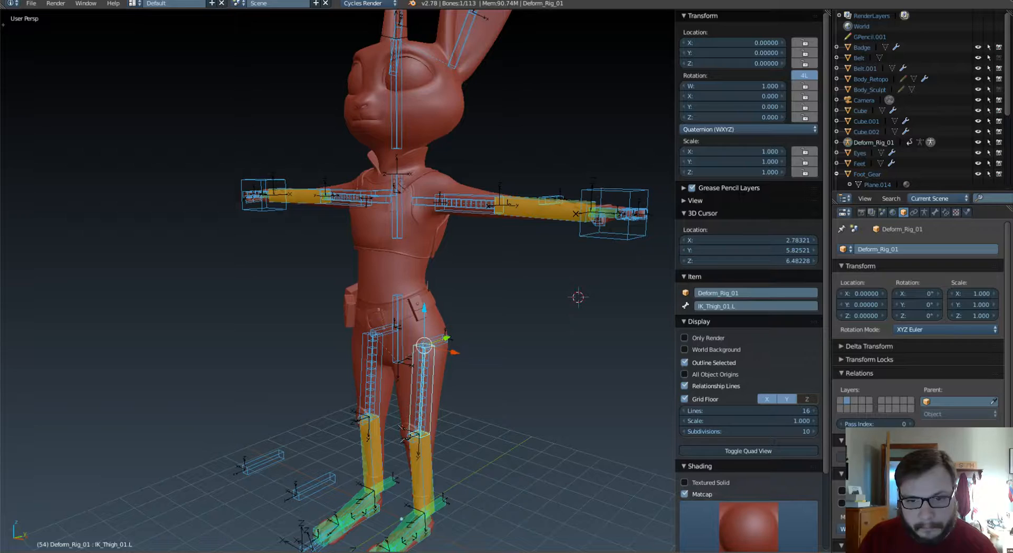
scroll(473, 301, up, 5)
middle_drag(473, 302, 451, 282)
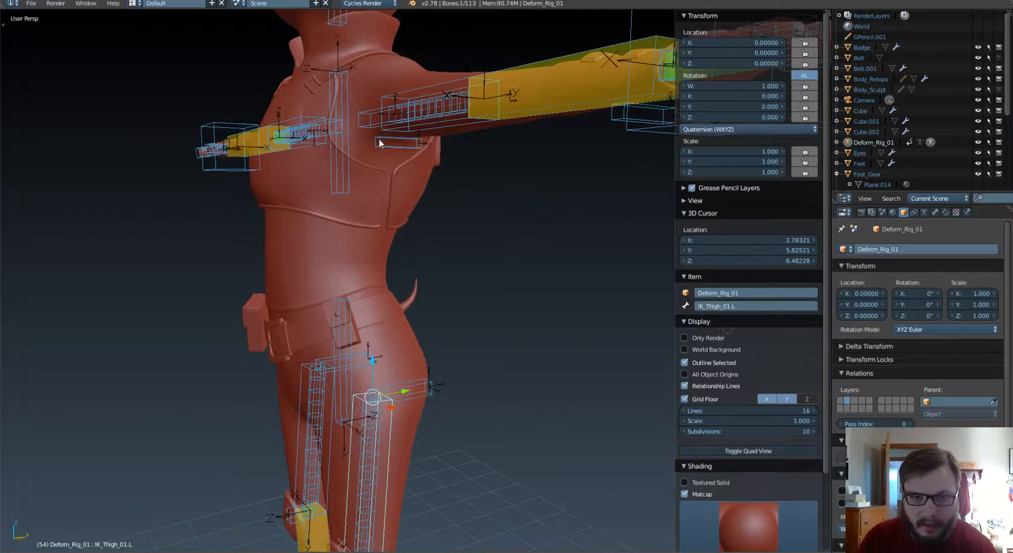
middle_drag(379, 140, 422, 158)
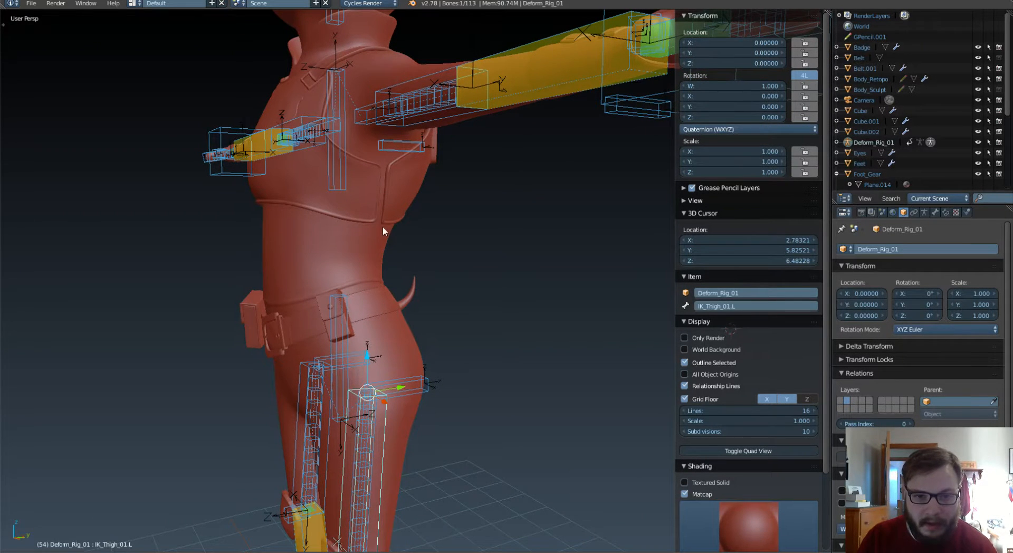
middle_drag(394, 252, 466, 272)
scroll(495, 256, down, 2)
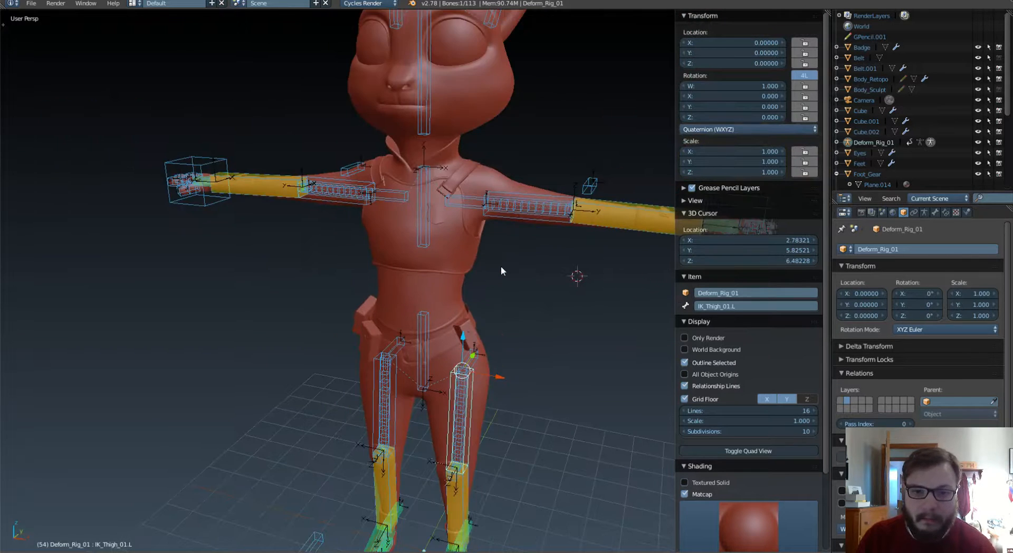
scroll(501, 265, up, 3)
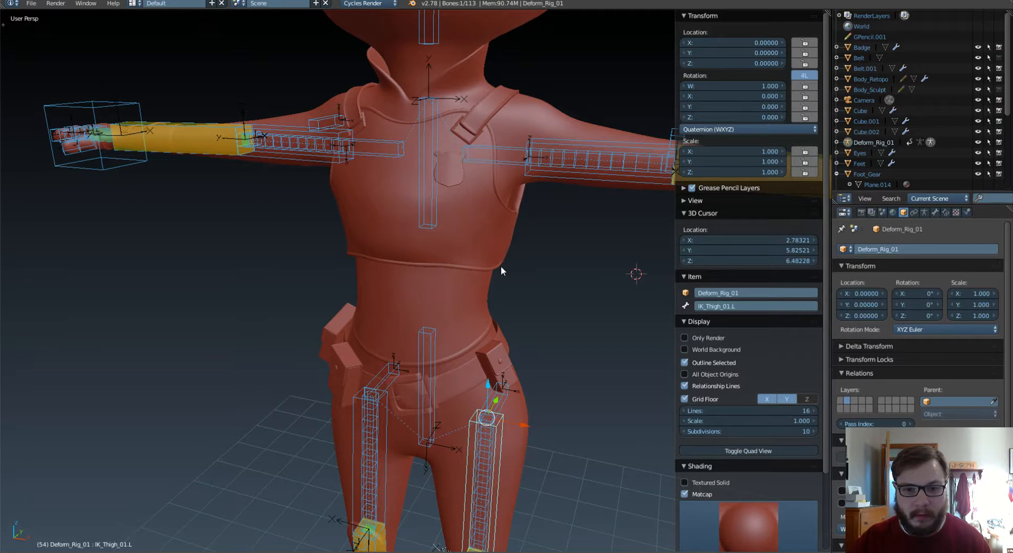
scroll(501, 266, down, 3)
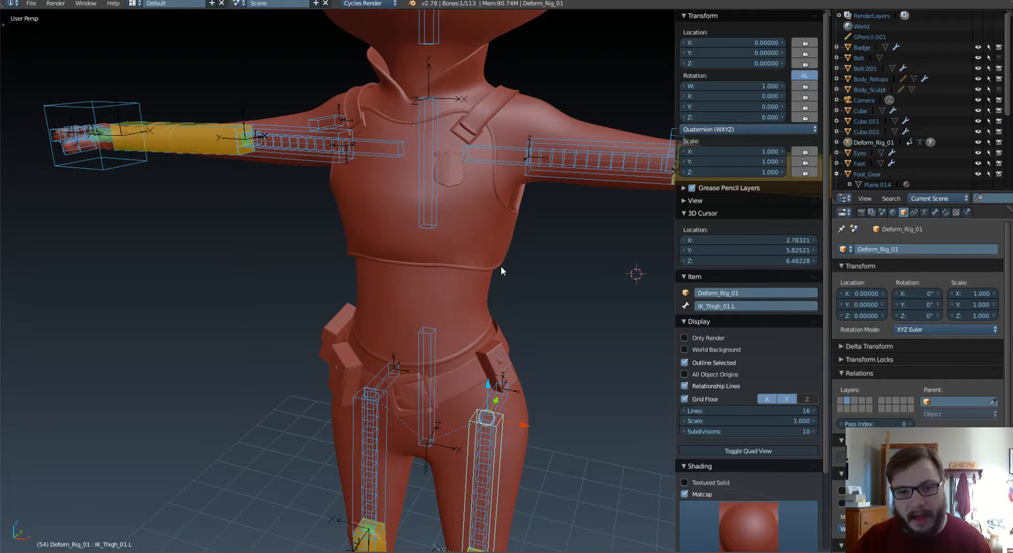
middle_drag(552, 131, 452, 213)
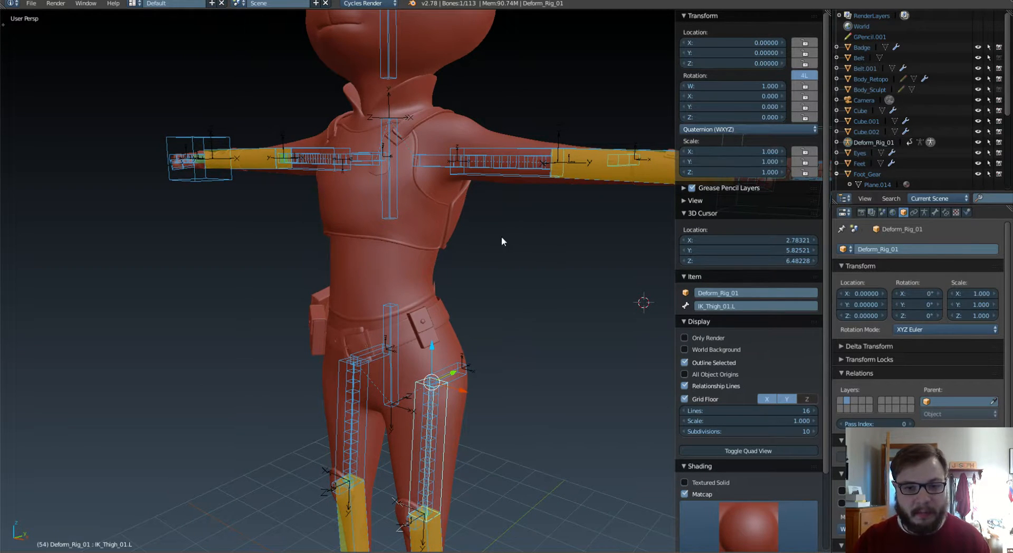
middle_drag(463, 277, 455, 189)
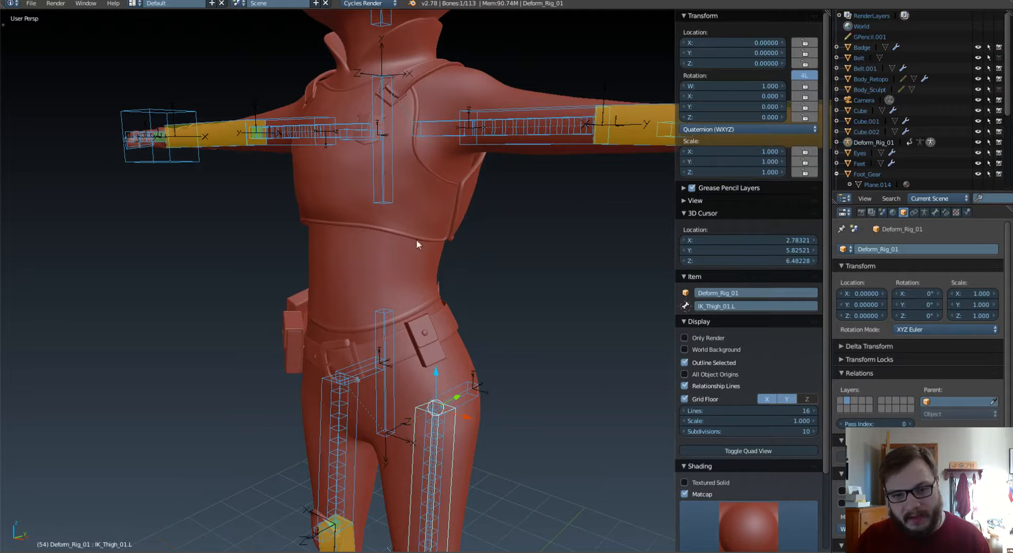
- Select the left clavicle deform bone and show the upper body in front orthographic view
right_click(426, 135)
middle_drag(425, 139, 479, 164)
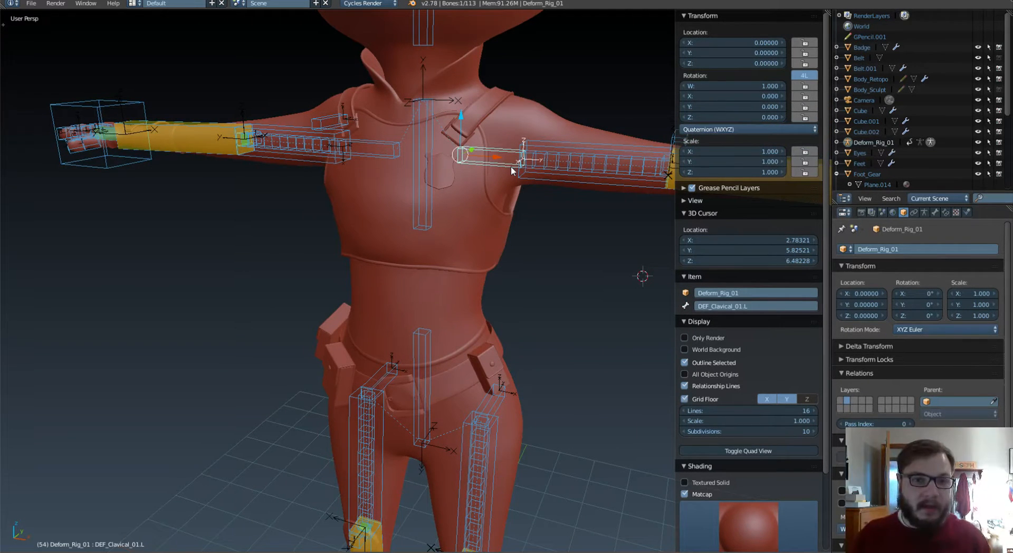
middle_drag(507, 201, 412, 189)
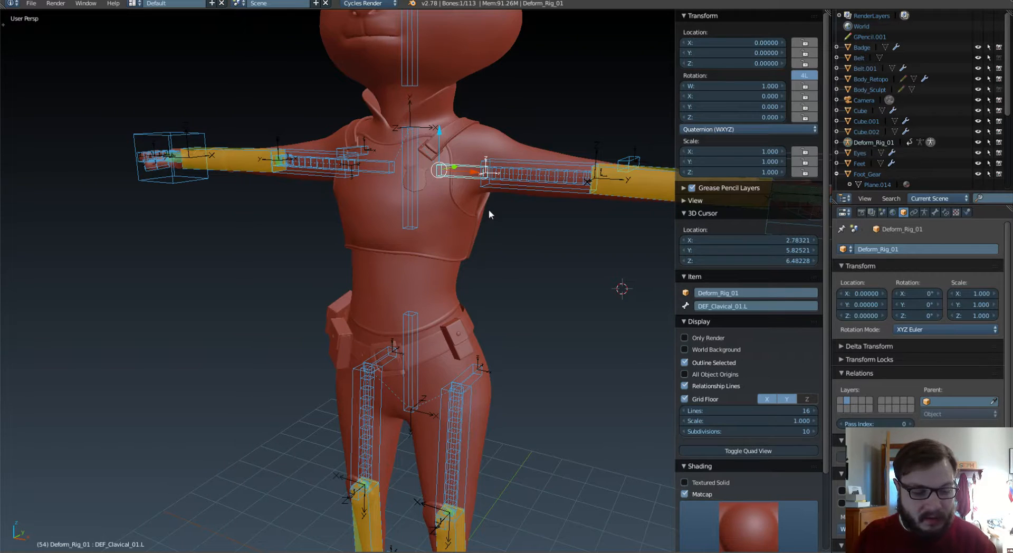
middle_drag(489, 209, 432, 268)
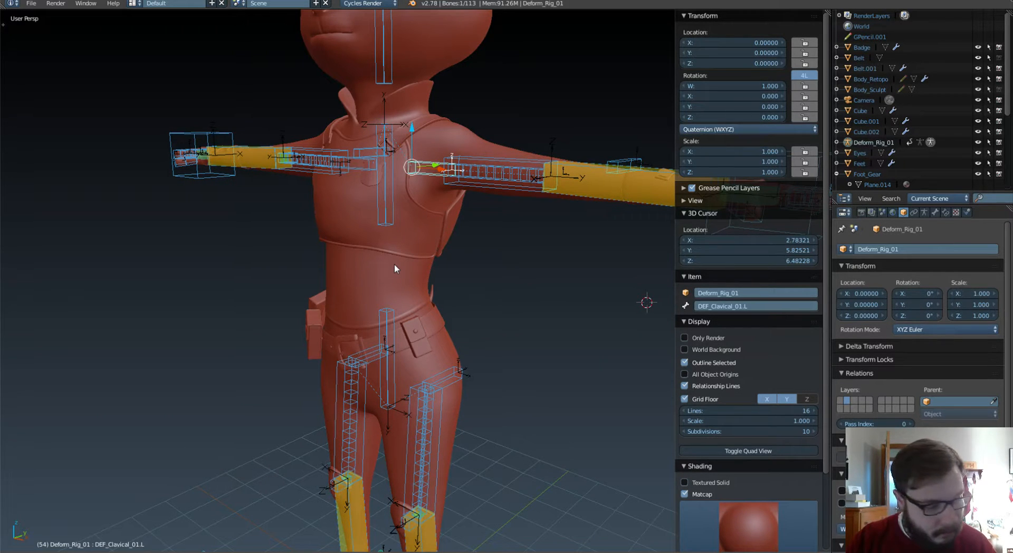
key(KP_1)
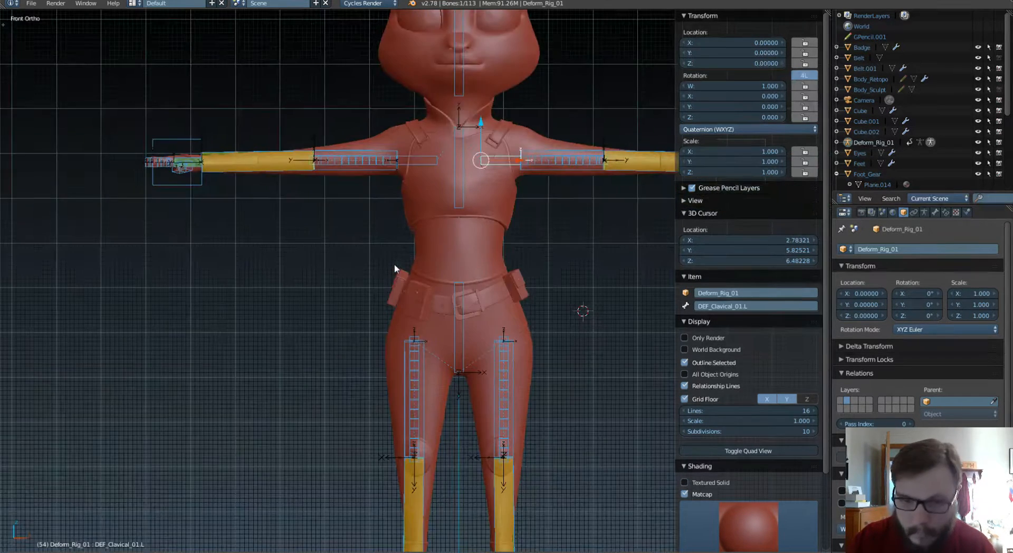
shift+middle_drag(526, 261, 397, 361)
scroll(398, 360, up, 3)
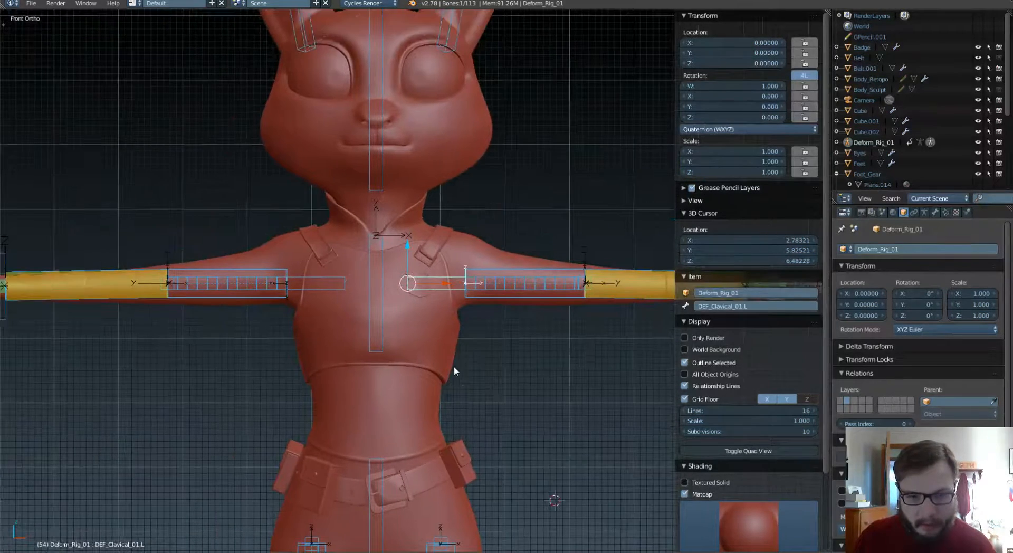
shift+middle_drag(490, 357, 495, 324)
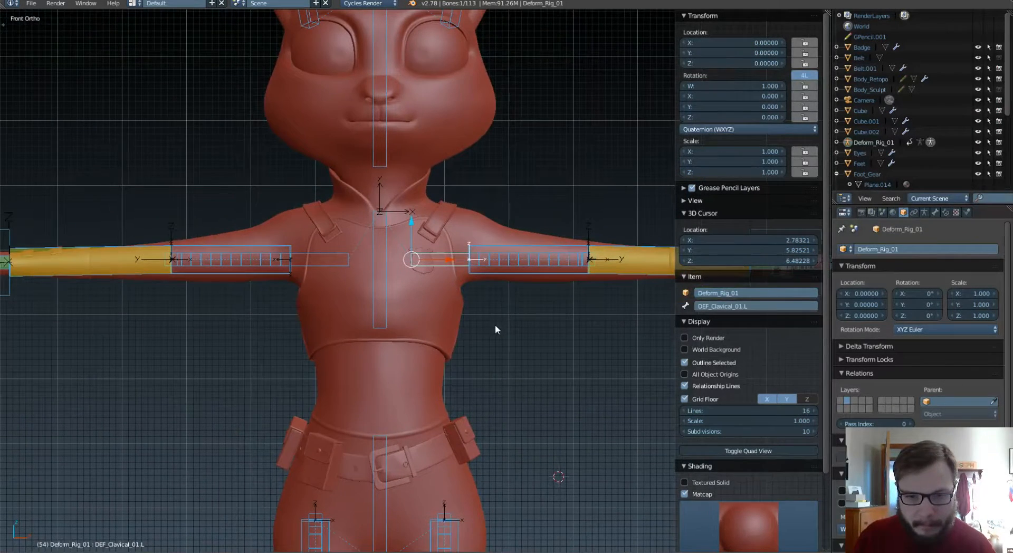
- Hide the IK_Bones layer of the armature and enter Edit Mode
click(925, 212)
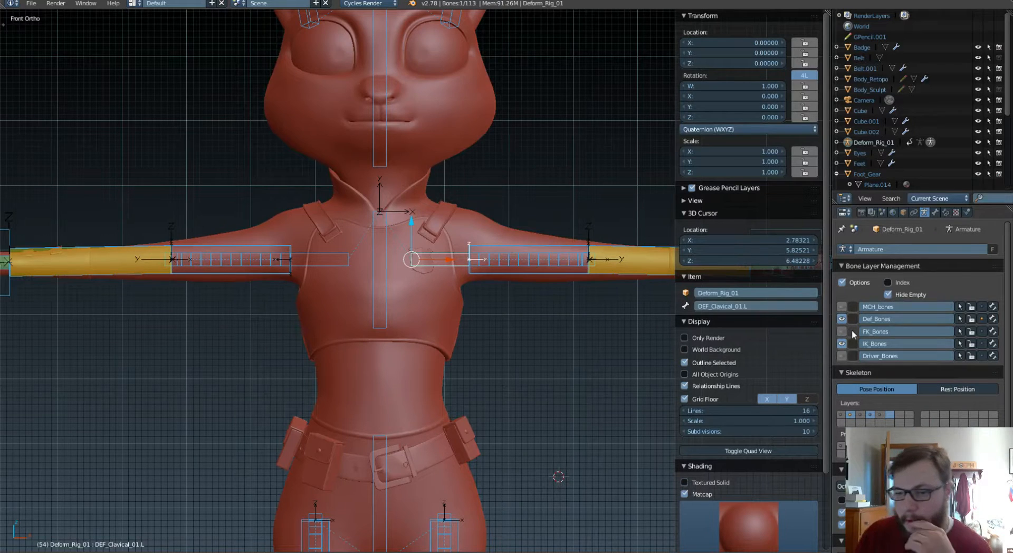
click(841, 343)
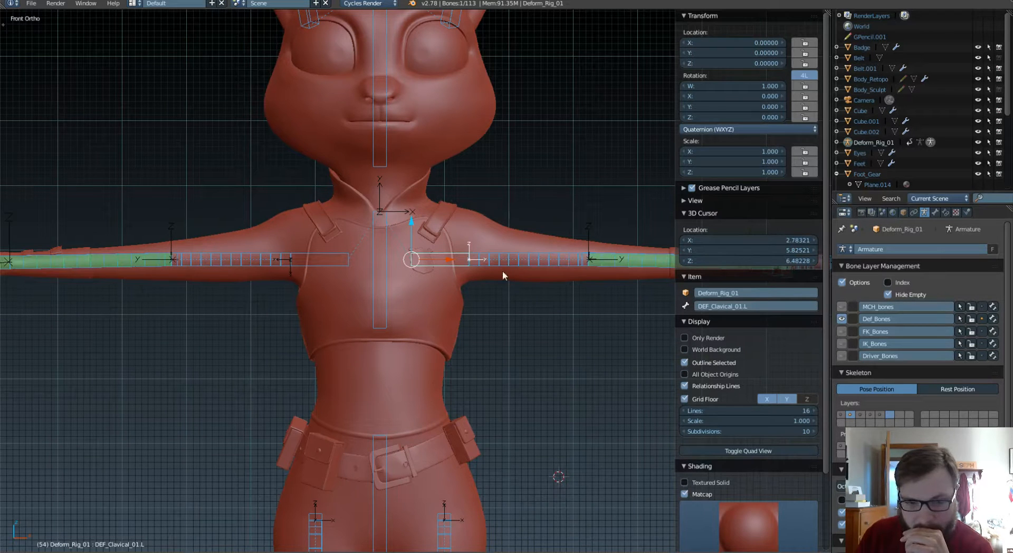
key(Tab)
click(553, 276)
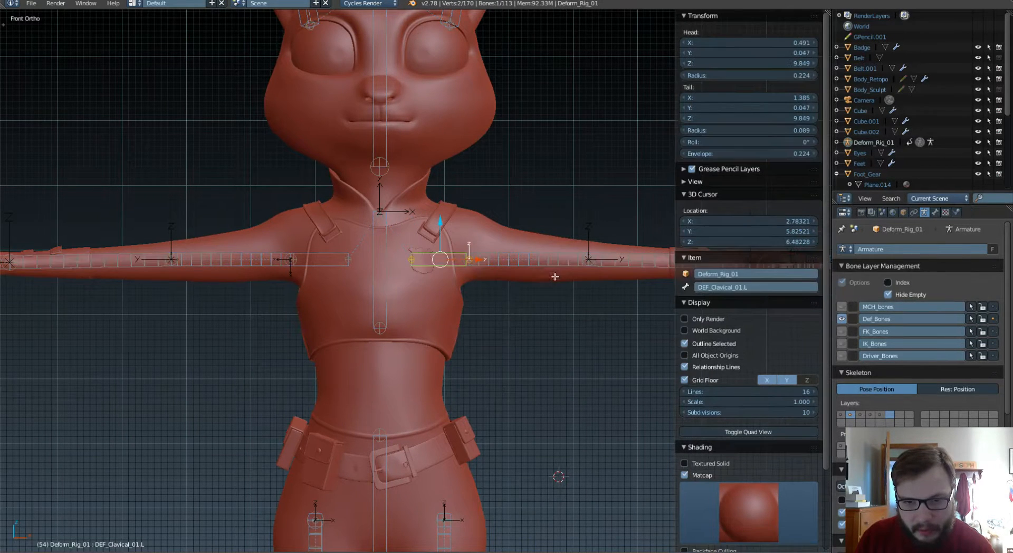
- Change the armature's bone display to octahedral
shift+middle_drag(526, 341, 508, 315)
scroll(506, 290, up, 3)
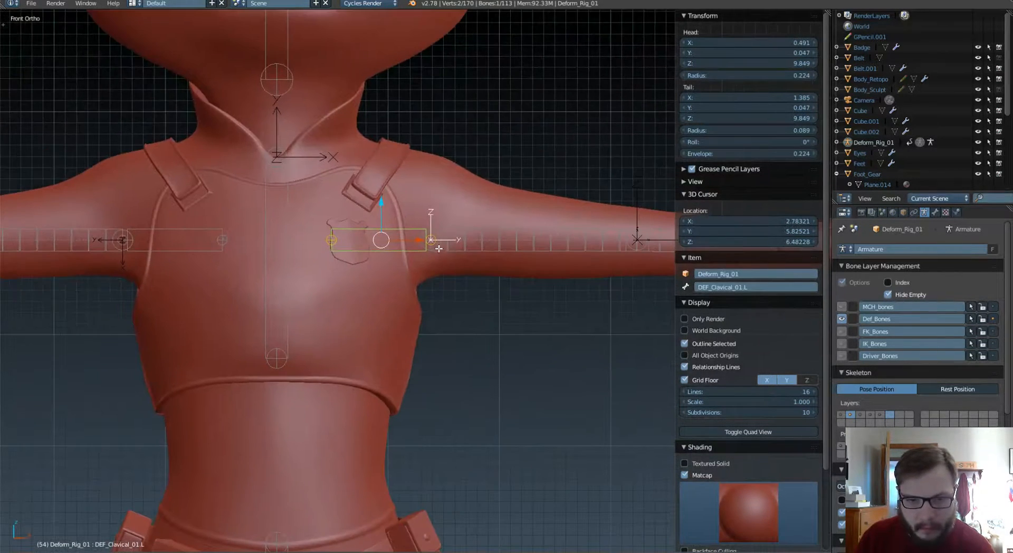
scroll(482, 276, up, 4)
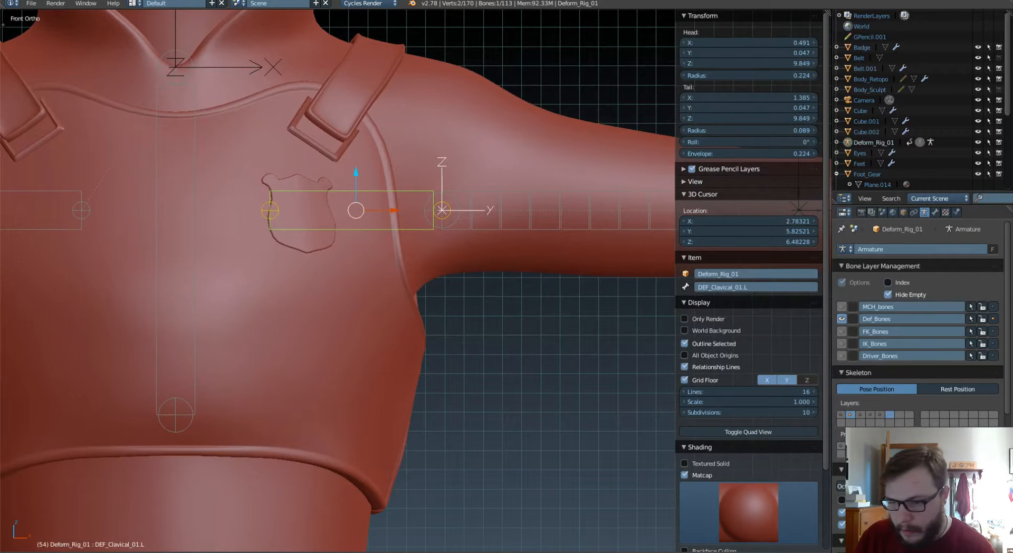
click(852, 486)
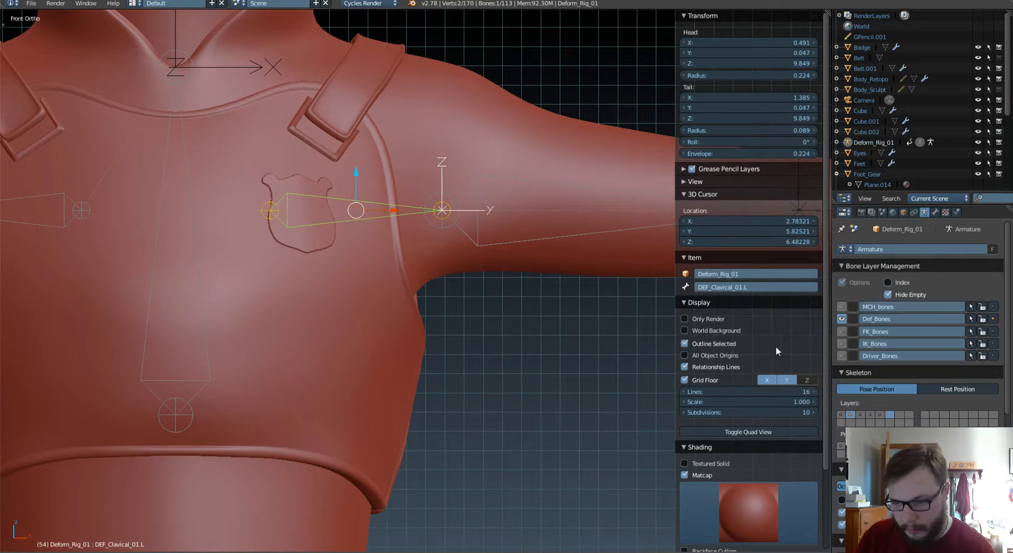
- Snap the 3D cursor to the head of the left shoulder deform bone
right_click(441, 224)
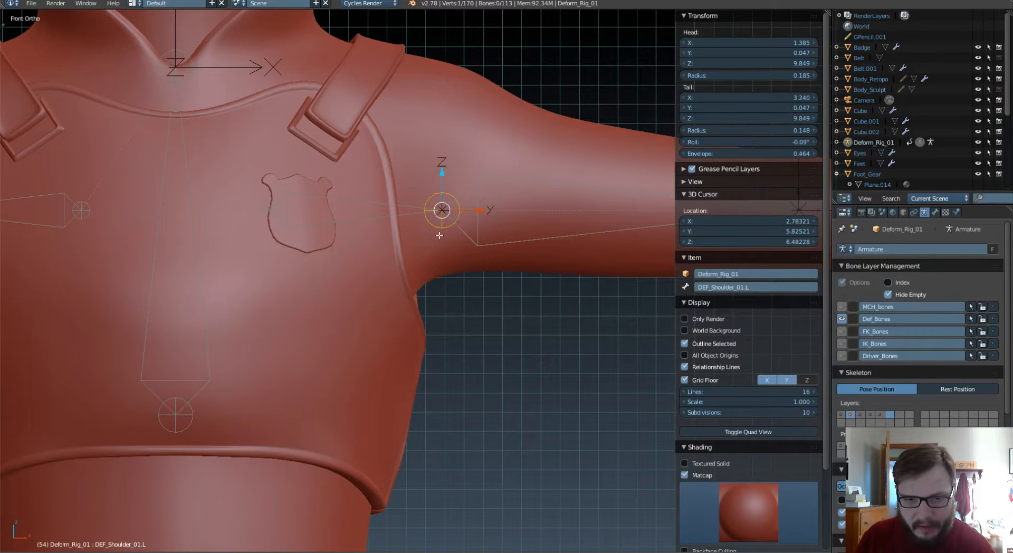
key(shift+s)
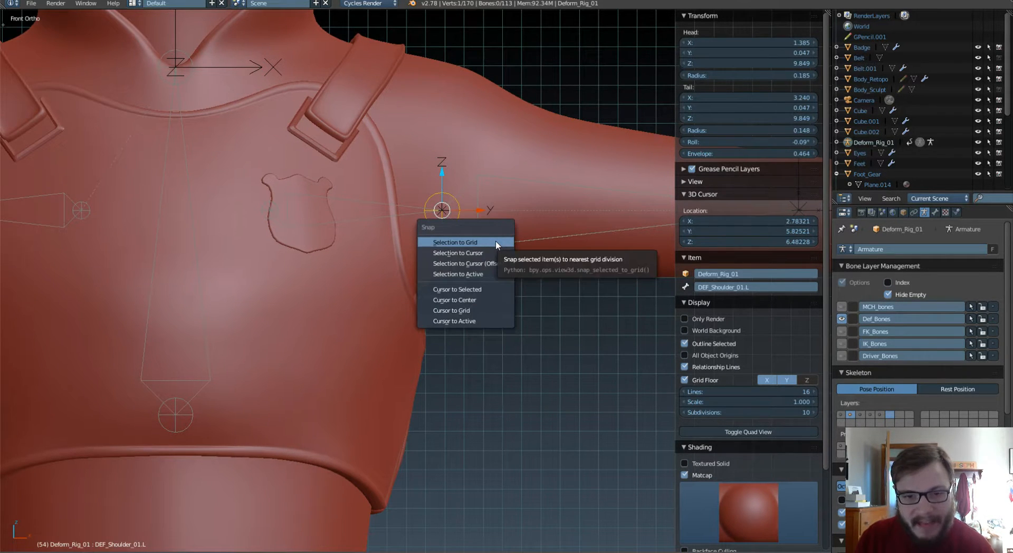
click(484, 290)
- Add a new bone to the armature at the 3D cursor on the left shoulder joint
scroll(484, 291, down, 8)
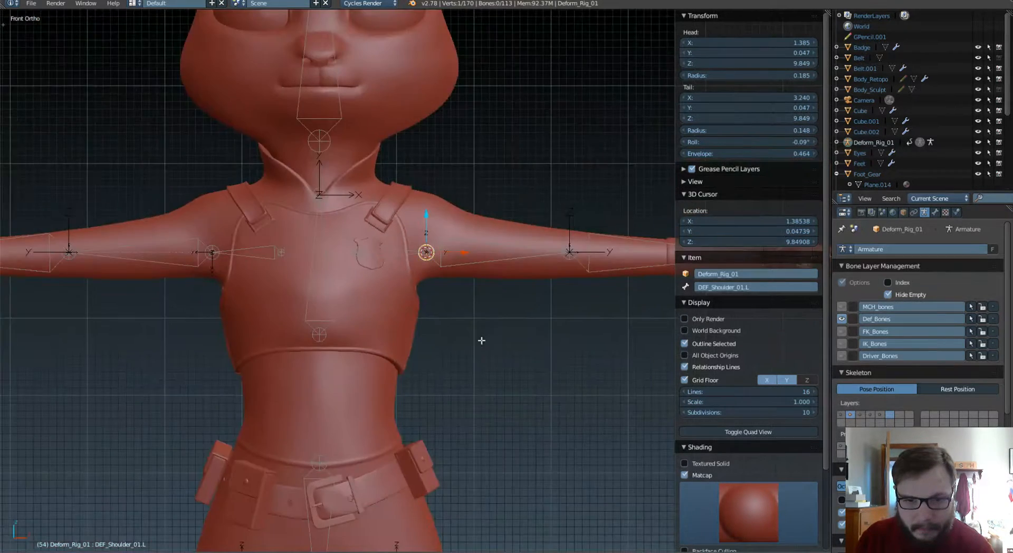
shift+middle_drag(511, 253, 527, 287)
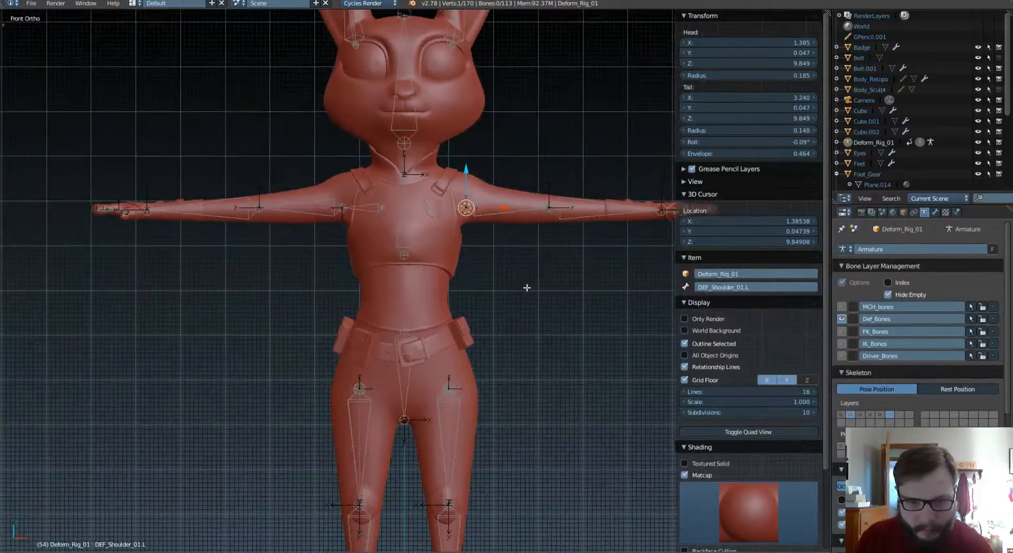
key(shift+a)
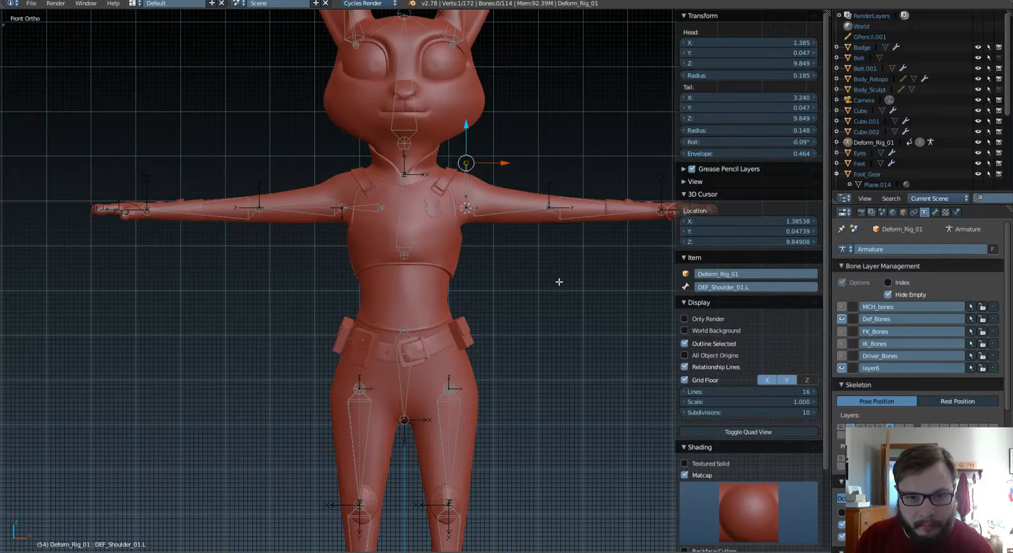
- Move the new bone's tail to the lower edge of the chest armor on the character's left side, at about X 0.924, Z 8.306
key(t)
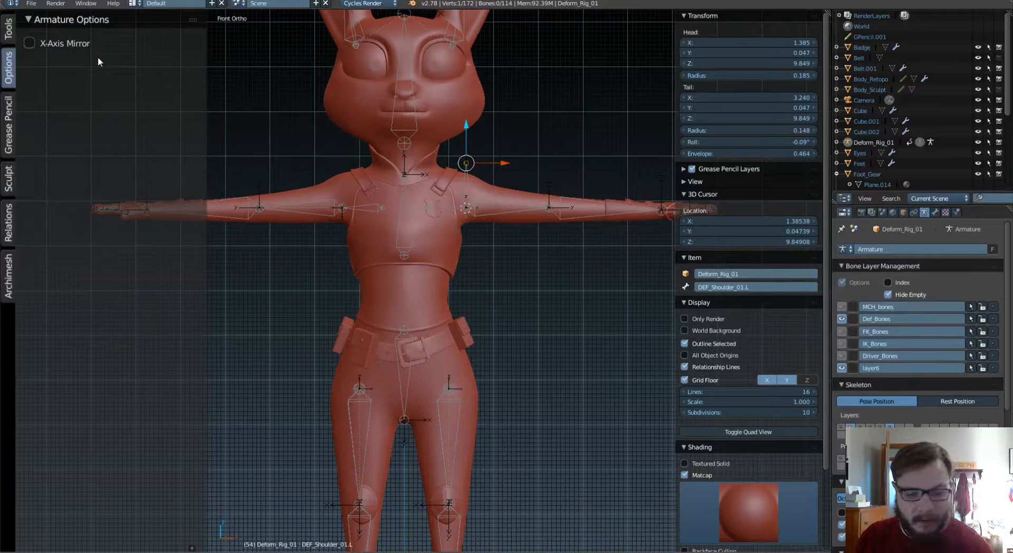
key(t)
scroll(468, 221, up, 2)
scroll(468, 222, up, 2)
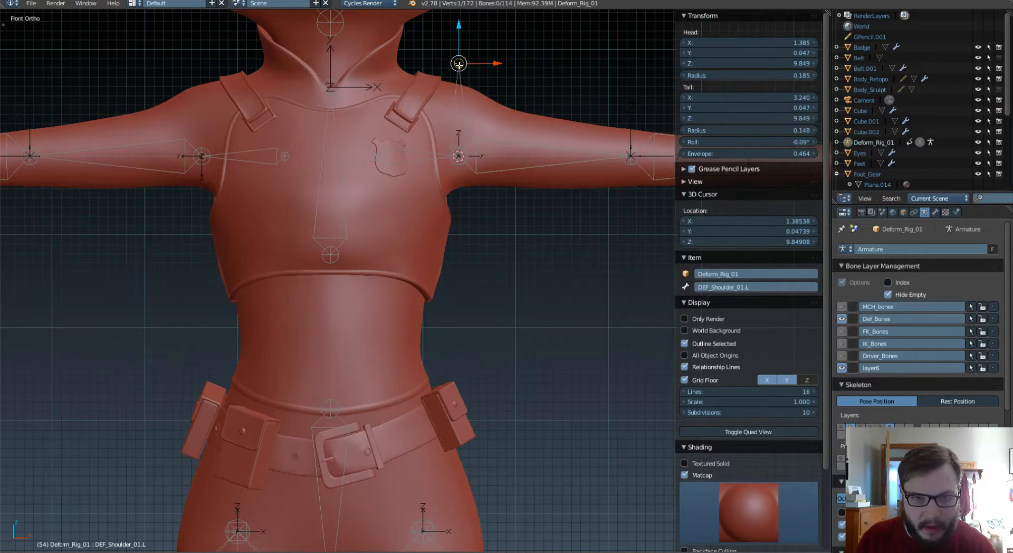
key(g)
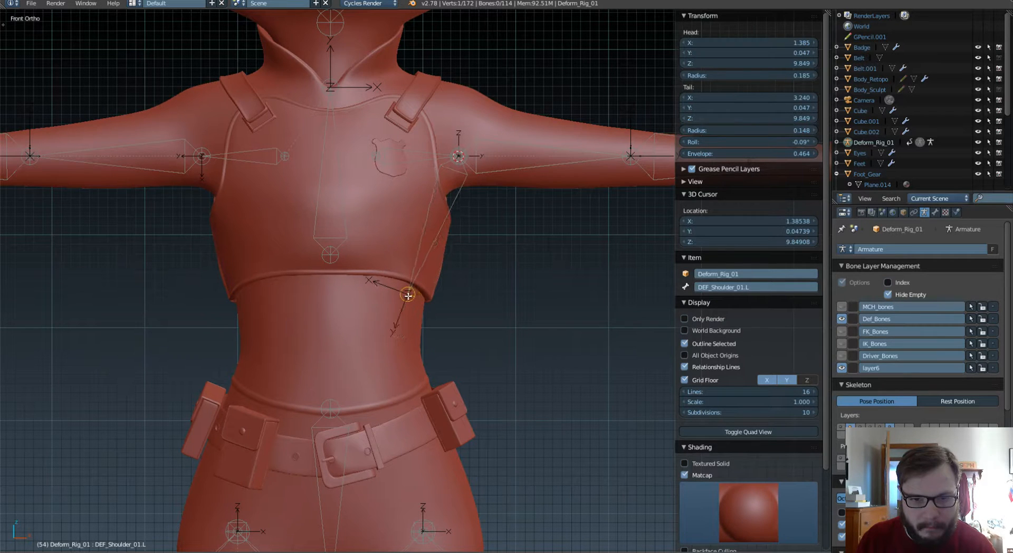
click(416, 300)
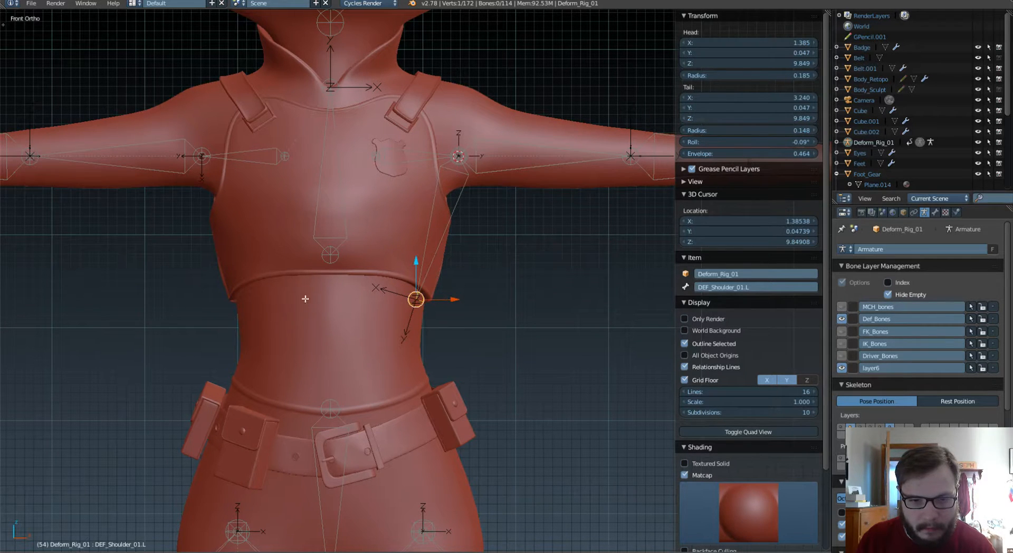
- Leave Edit Mode, select the Body_Retopo mesh and display its wireframe over the shaded surface
key(Tab)
click(277, 298)
right_click(350, 312)
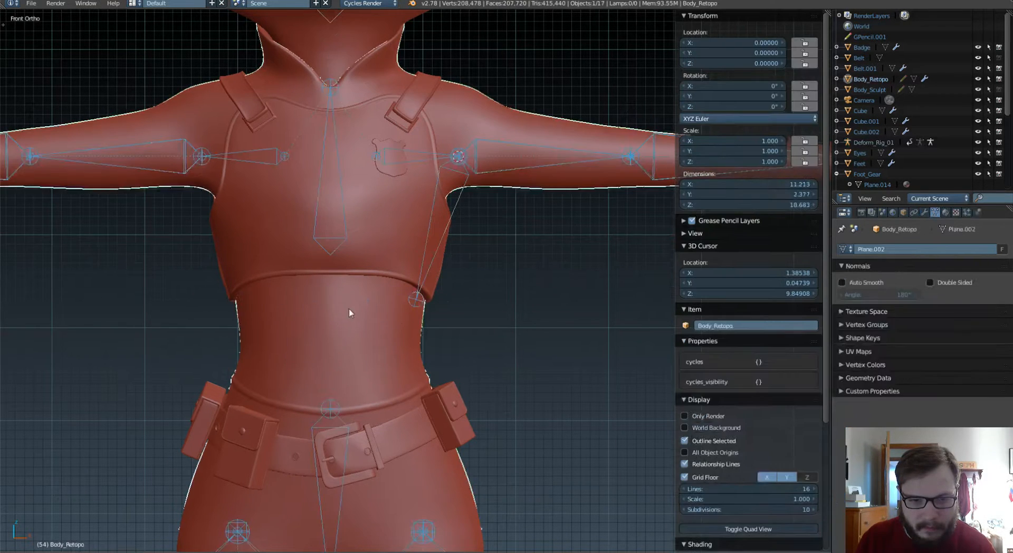
click(903, 212)
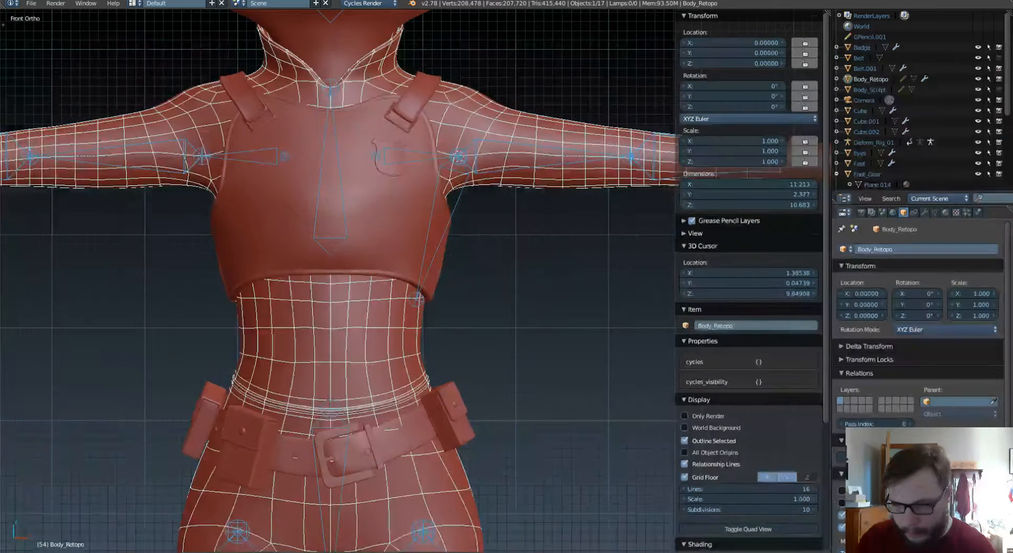
- Select the Deform_Rig_01 armature and switch its object display from wireframe to solid-drawn bones
right_click(449, 208)
right_click(465, 190)
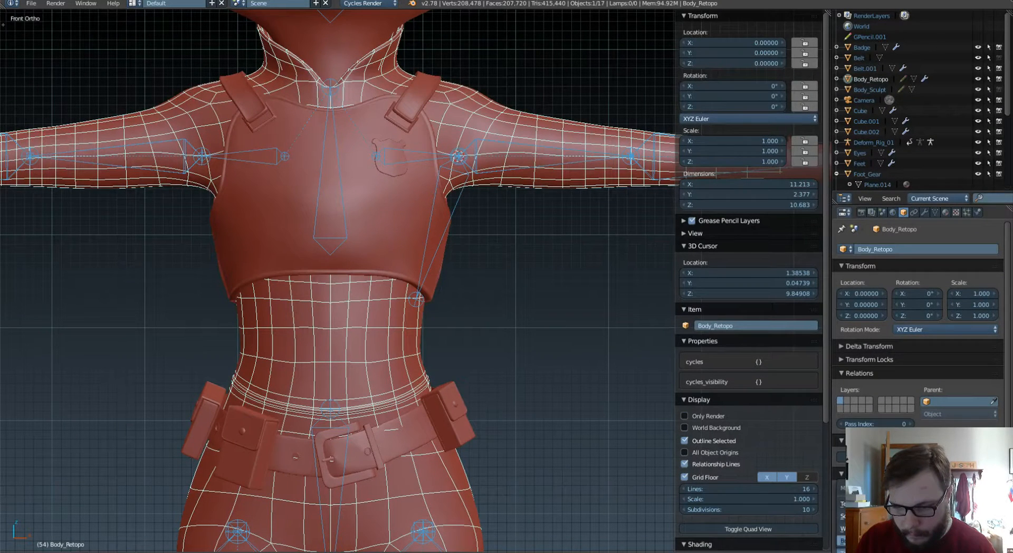
right_click(466, 191)
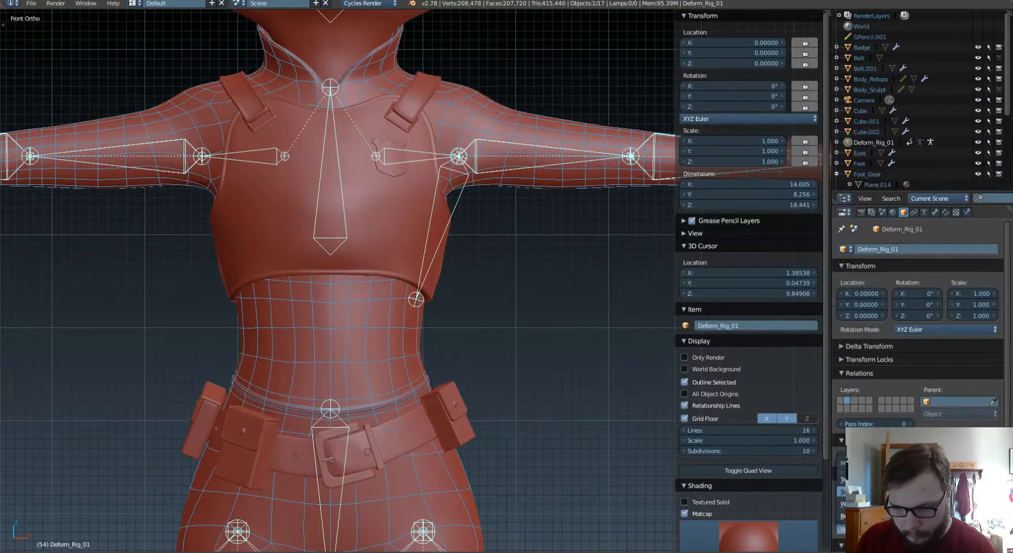
click(844, 491)
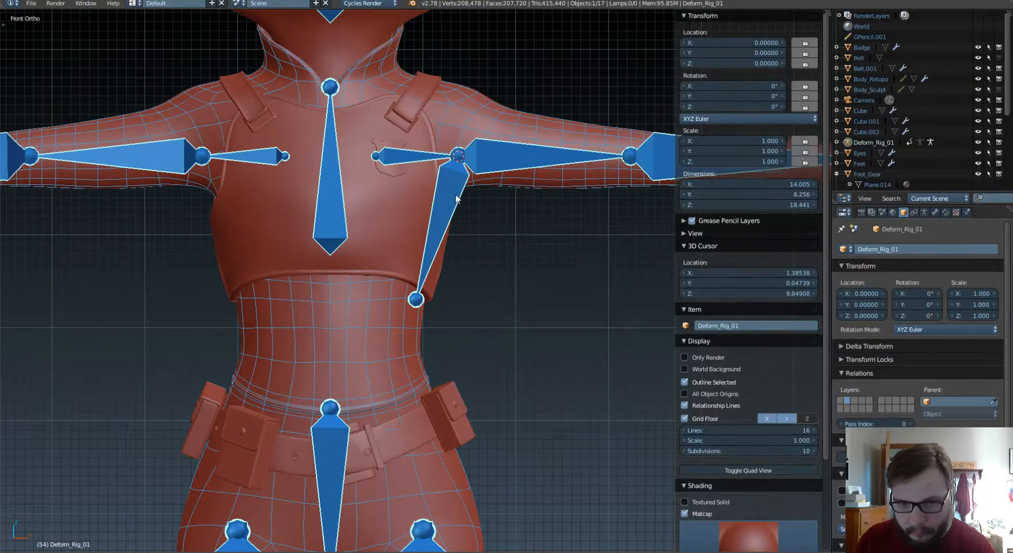
- Enter Edit Mode on the armature and shift the new side bone's tail along Y to about -0.182
key(Tab)
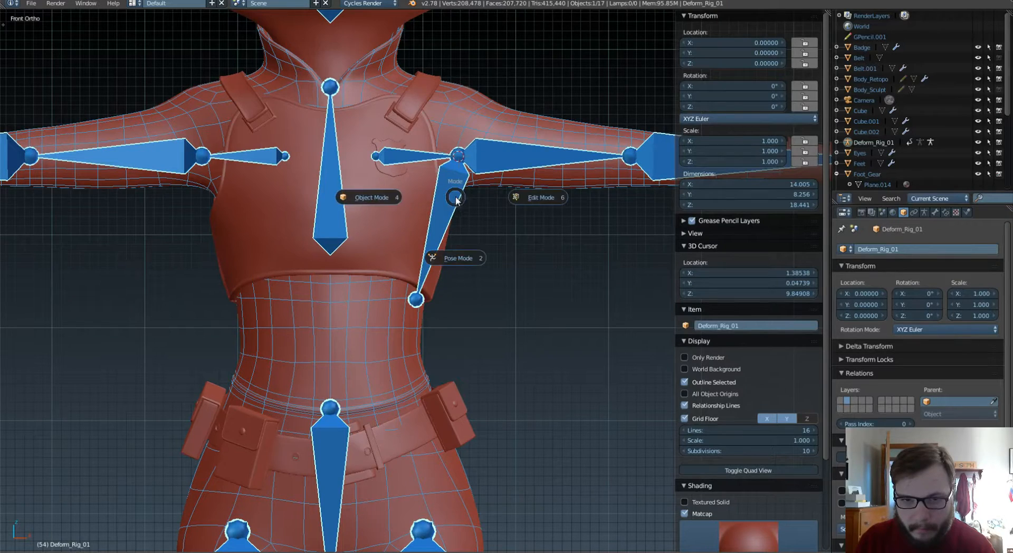
click(525, 202)
right_click(417, 308)
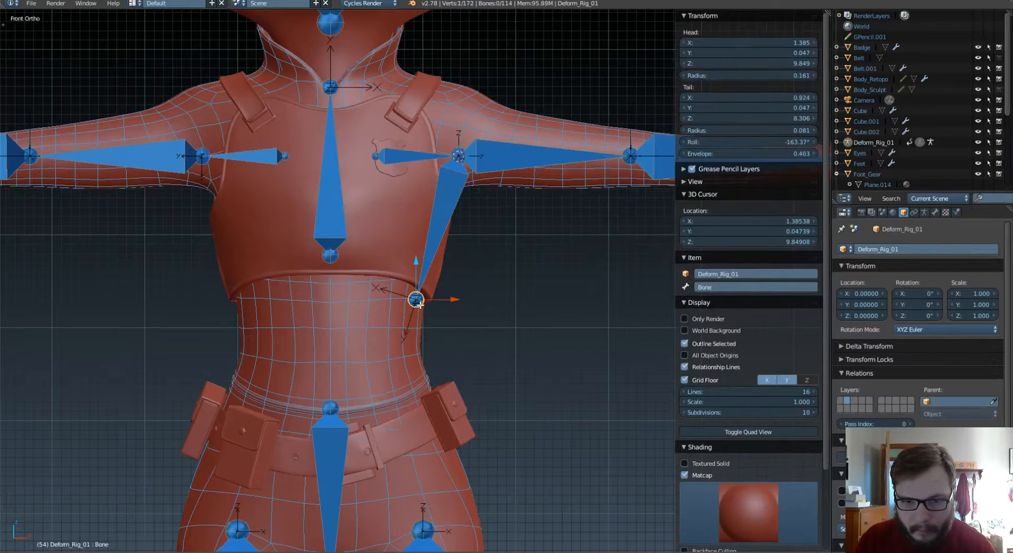
key(KP_3)
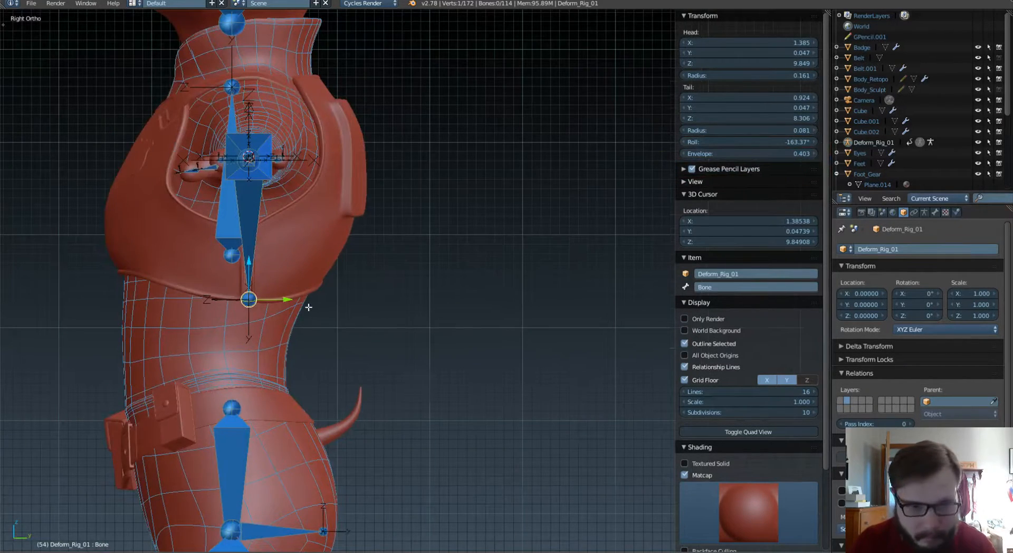
scroll(497, 298, up, 4)
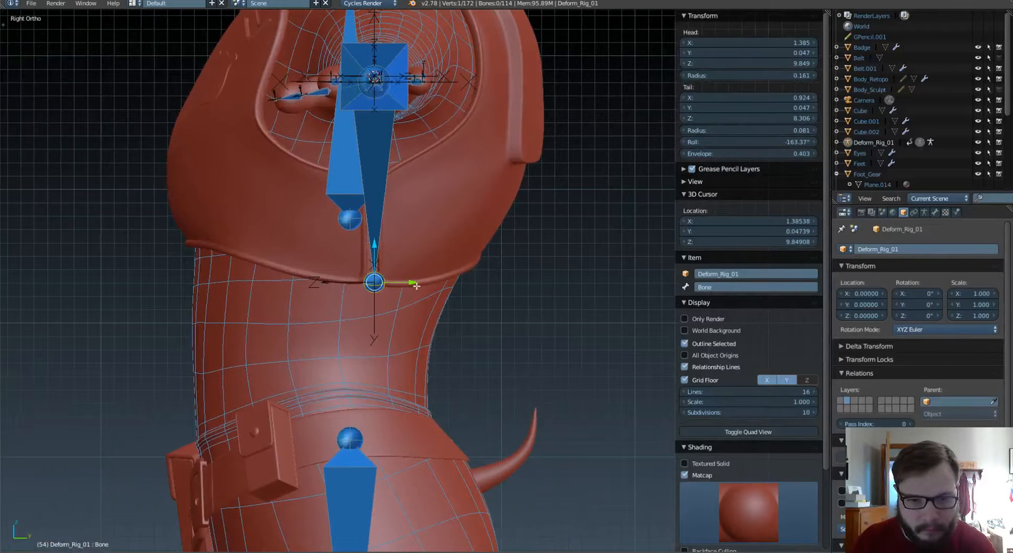
drag(413, 285, 381, 285)
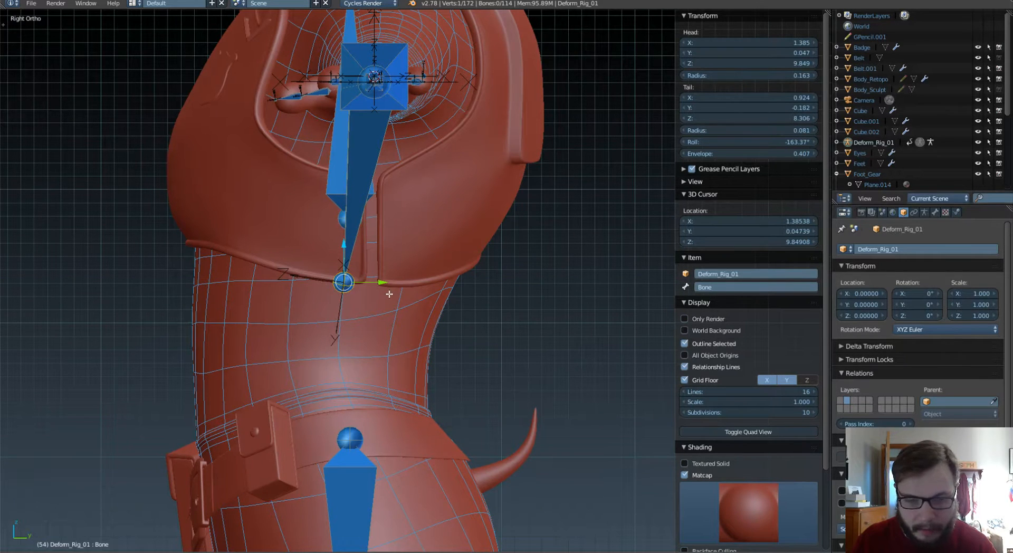
- In the front view, raise the side bone's tail slightly to about Z 8.313
key(KP_1)
drag(416, 243, 416, 242)
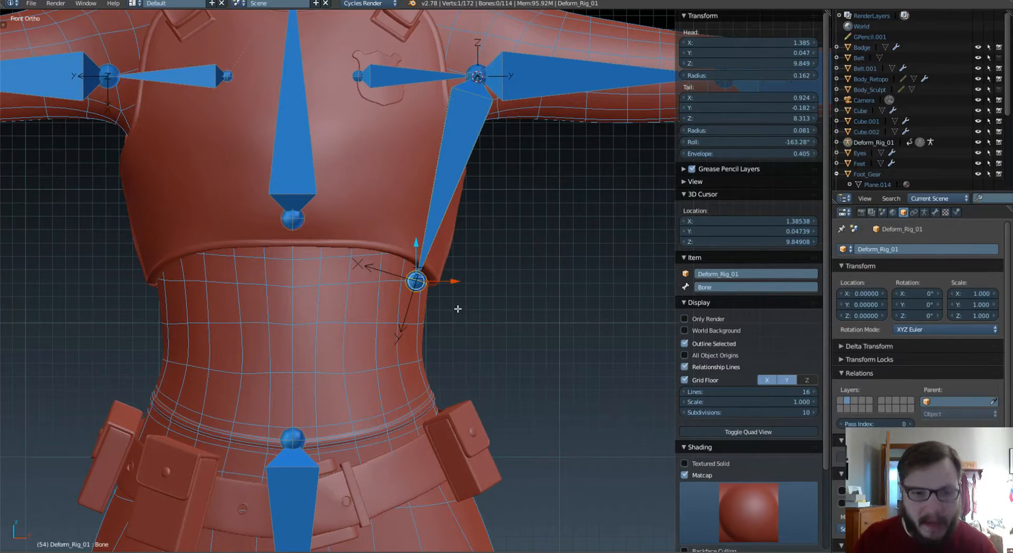
scroll(451, 296, down, 3)
scroll(465, 295, up, 2)
shift+middle_drag(472, 311, 477, 269)
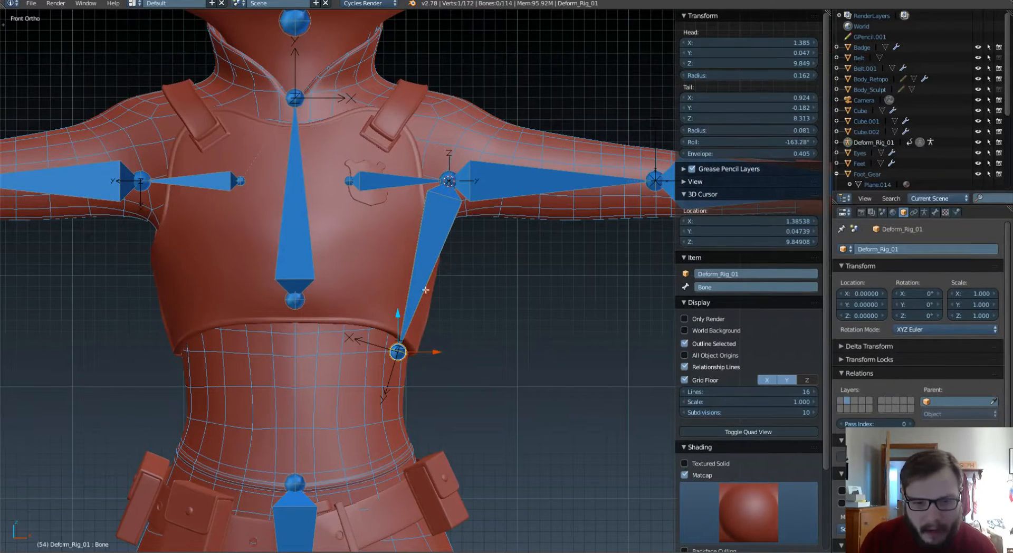
- Select the new side bone and hide all the other bones of the armature
click(437, 256)
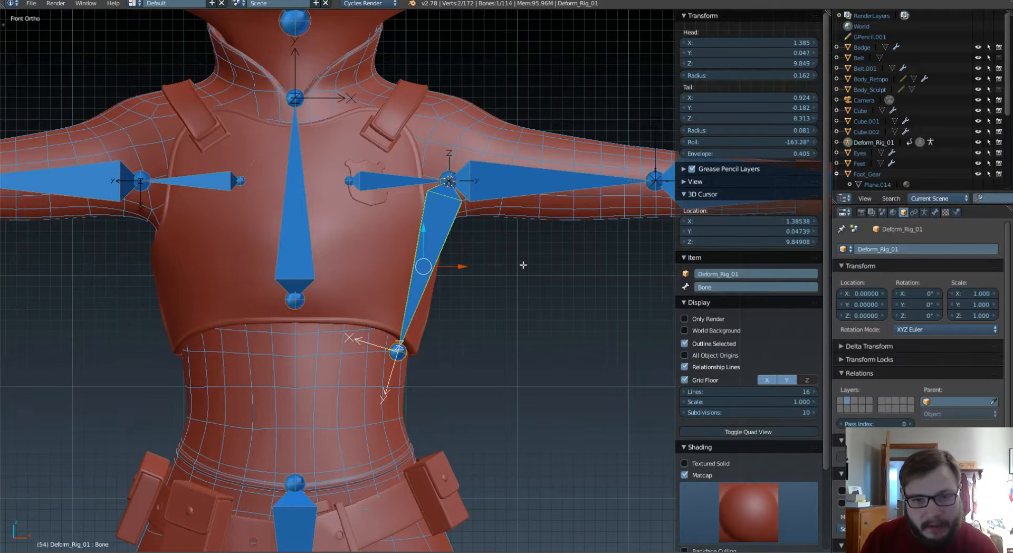
key(shift+h)
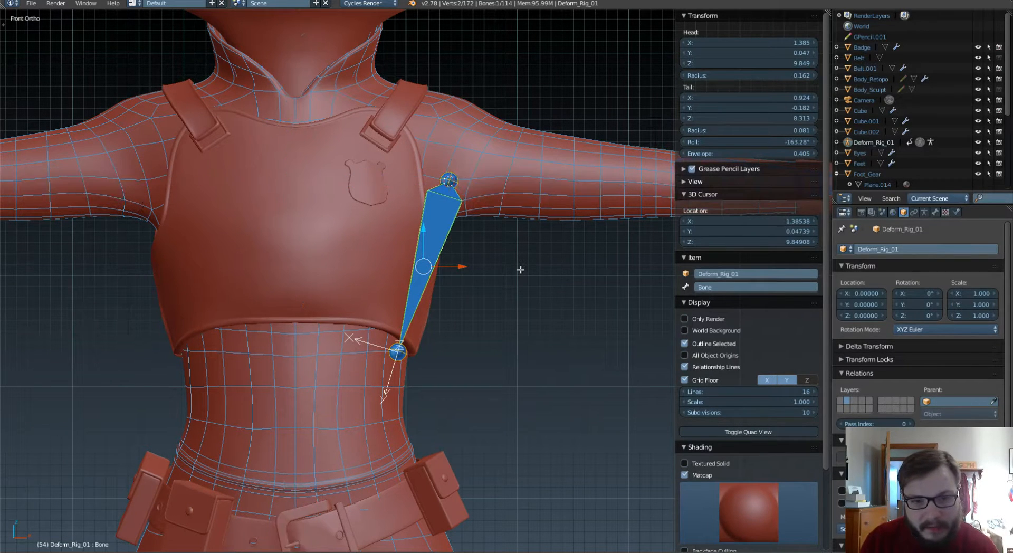
click(448, 181)
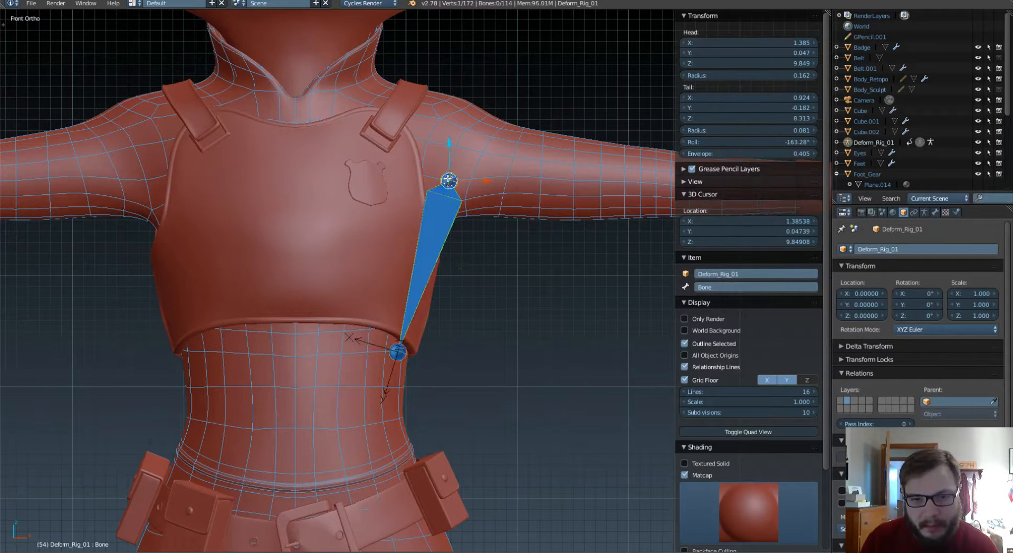
click(439, 252)
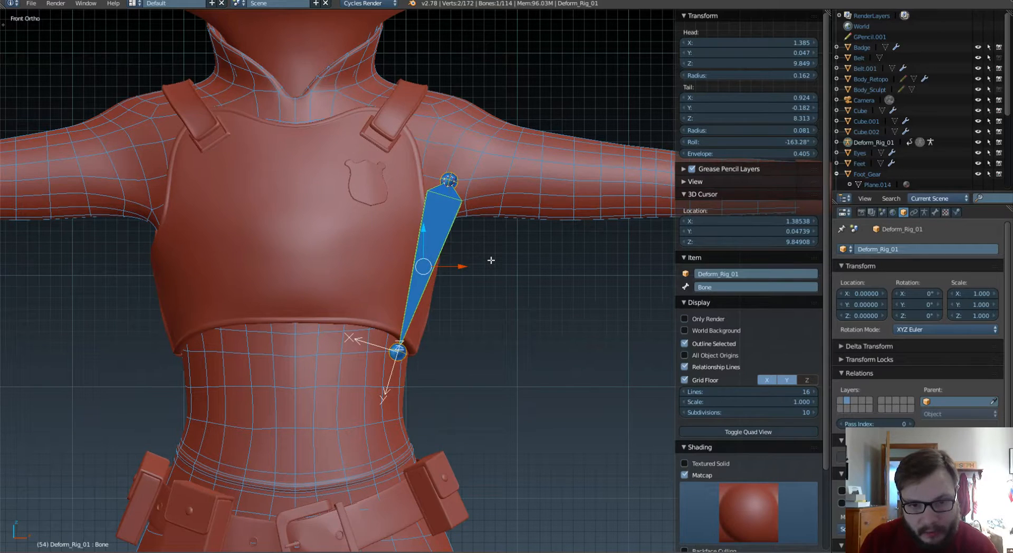
key(e)
key(z)
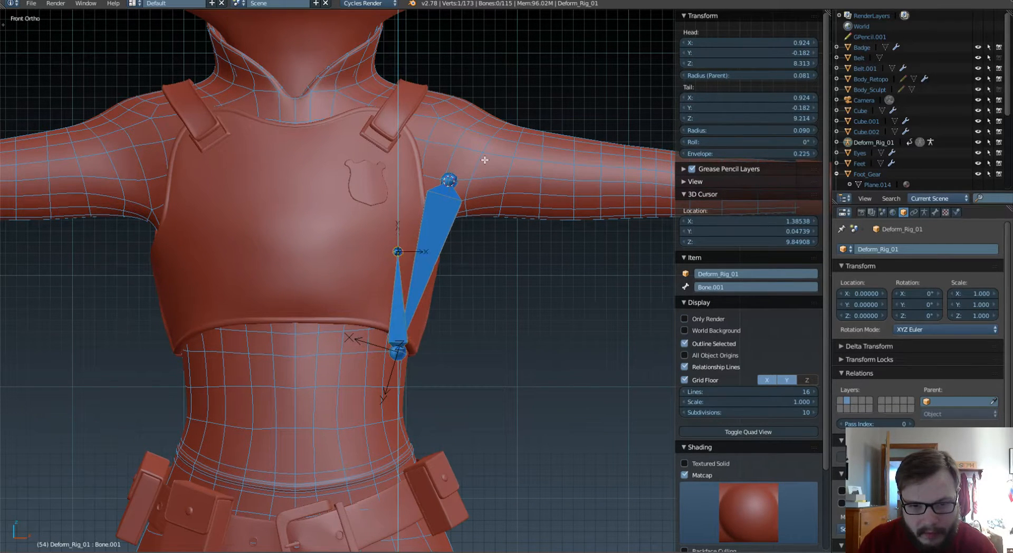
right_click(483, 193)
key(g)
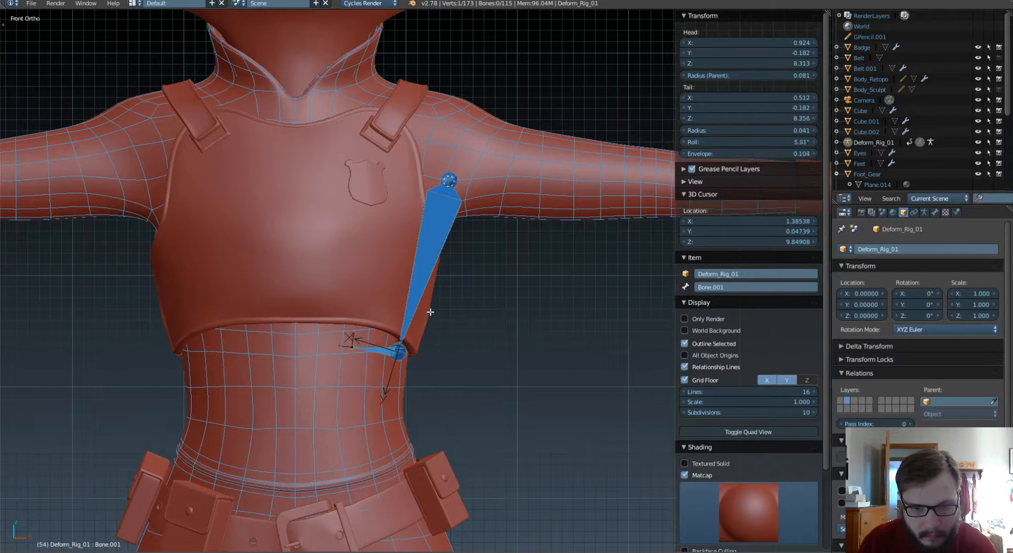
right_click(430, 311)
key(x)
click(447, 316)
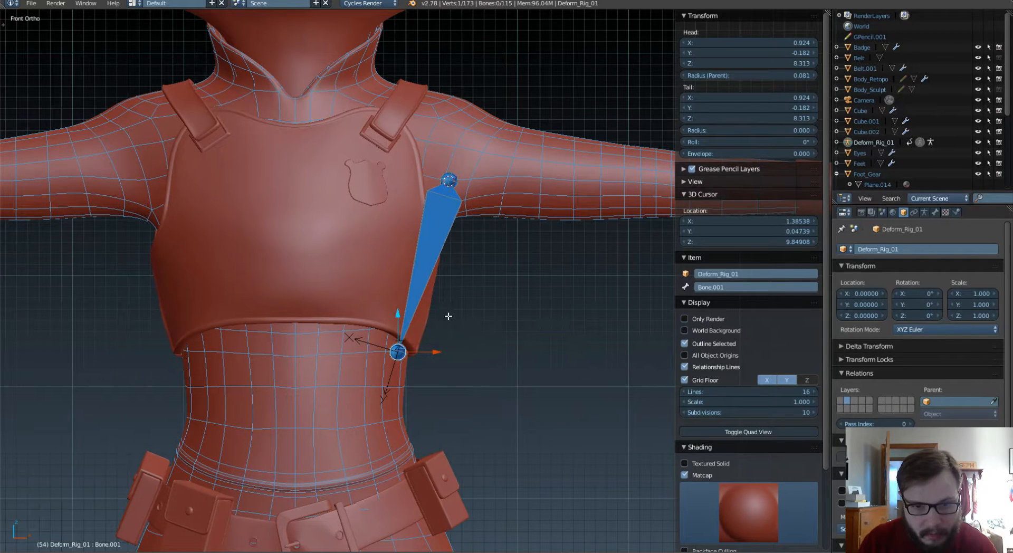
right_click(398, 350)
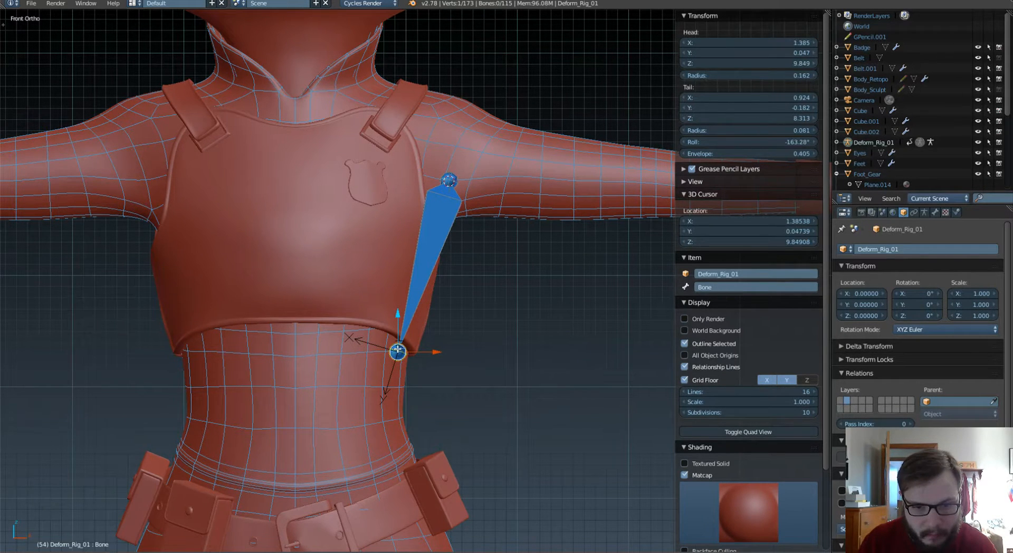
shift+right_click(448, 179)
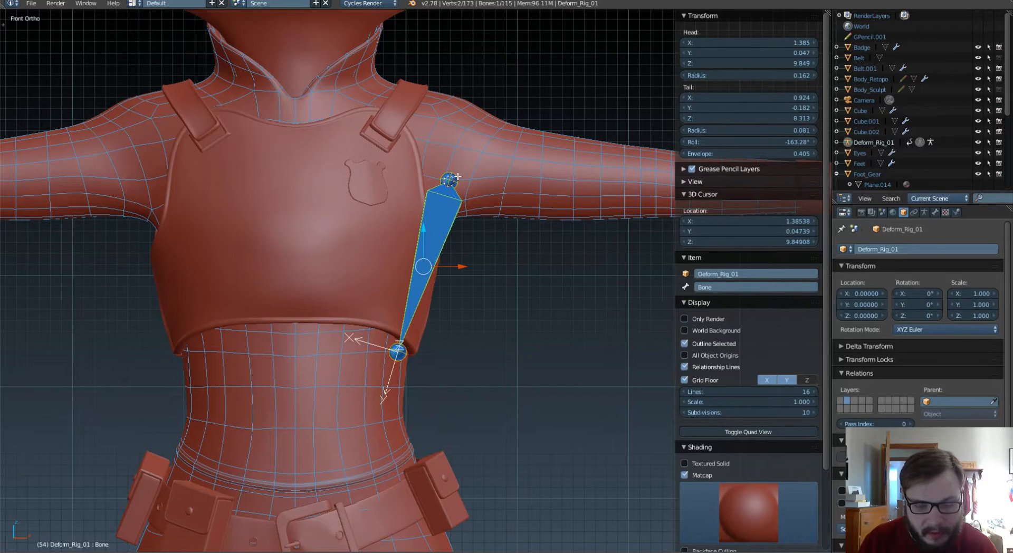
key(e)
key(z)
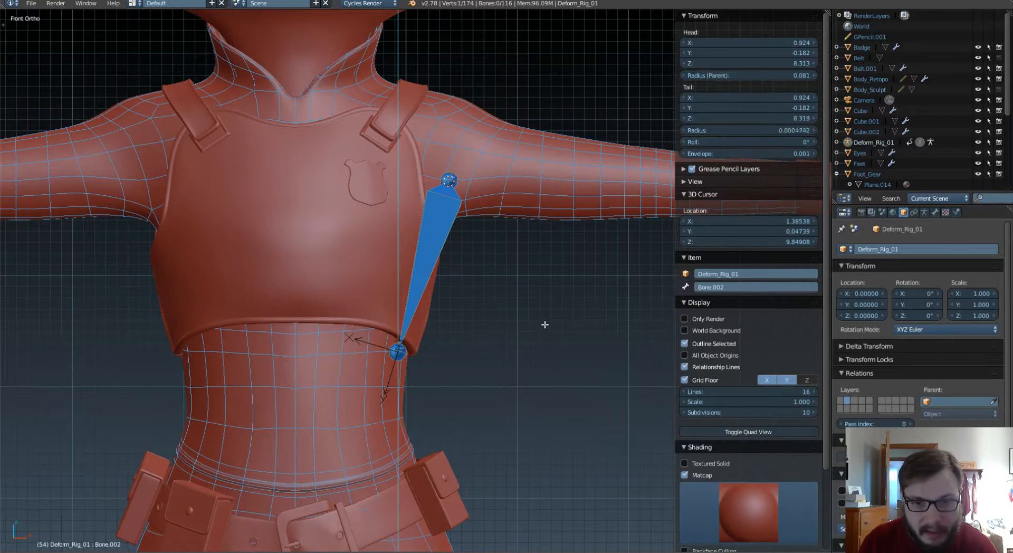
right_click(535, 242)
middle_drag(518, 314, 477, 300)
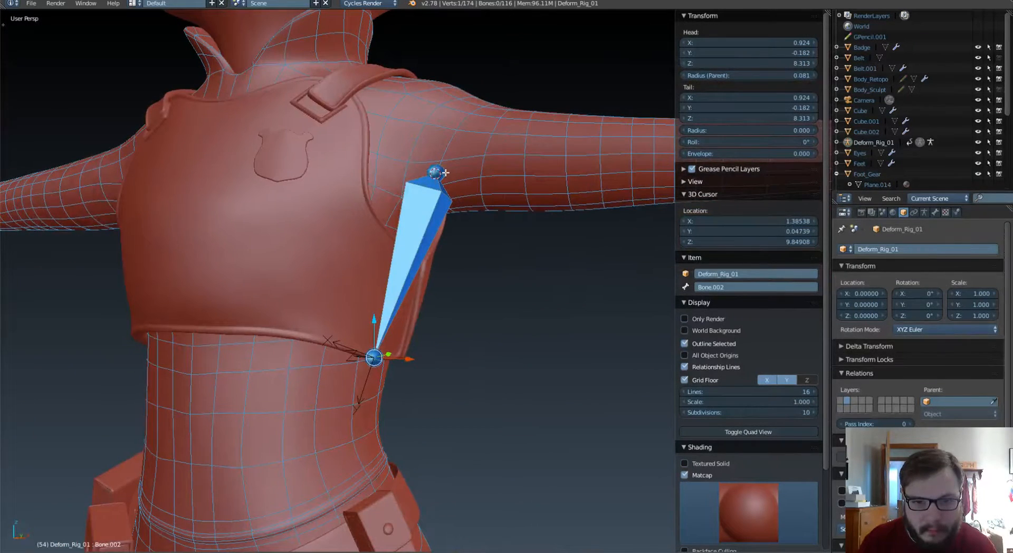
middle_drag(418, 234, 434, 271)
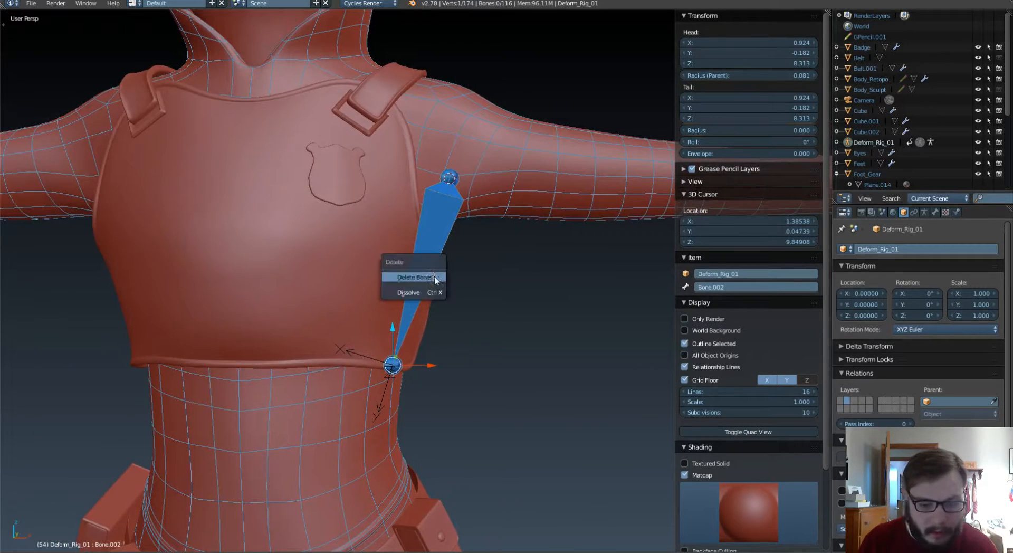
key(KP_1)
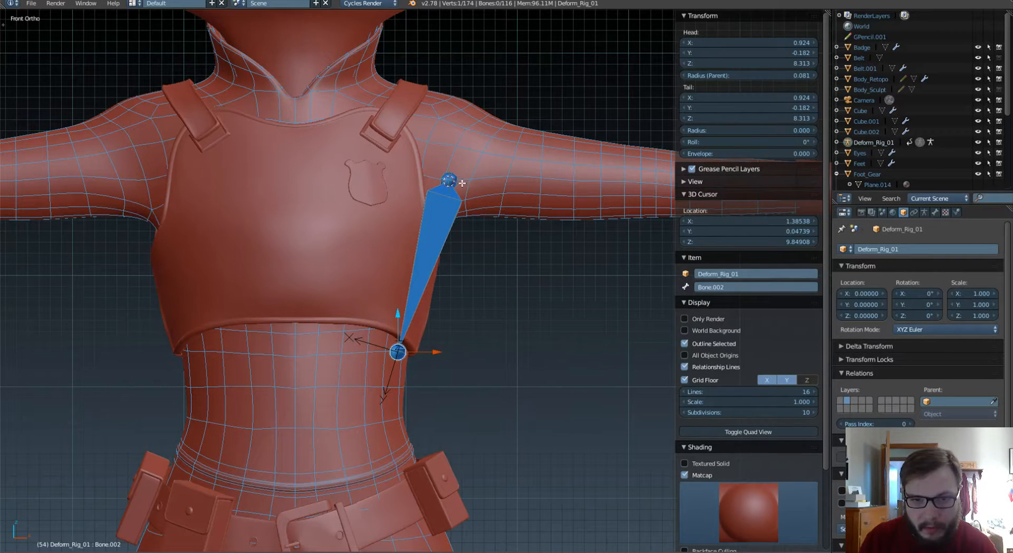
- Add another bone at the 3D cursor on the left shoulder joint and shorten it by lowering its tail to about Z 10.356
key(shift+a)
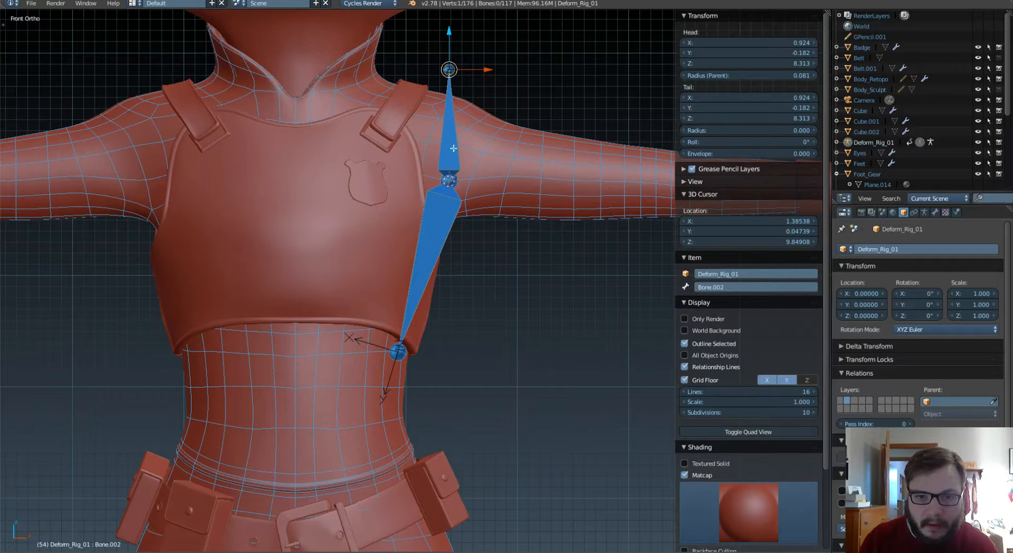
drag(449, 31, 462, 84)
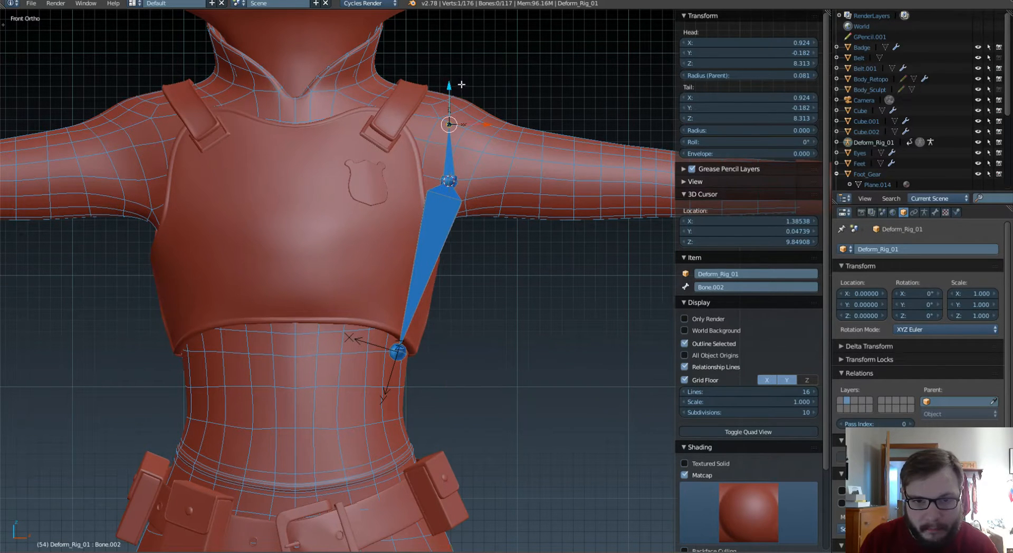
- Duplicate the short shoulder bone, place the copy near the long bone's tail with its head at about X 0.916, Z 8.270, and show only scene layer 2
right_click(451, 153)
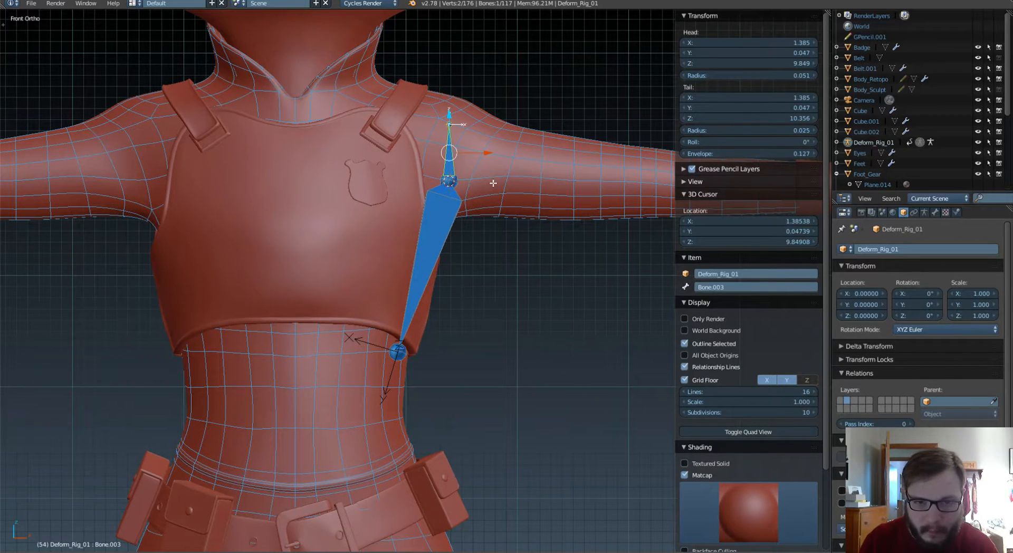
key(shift+d)
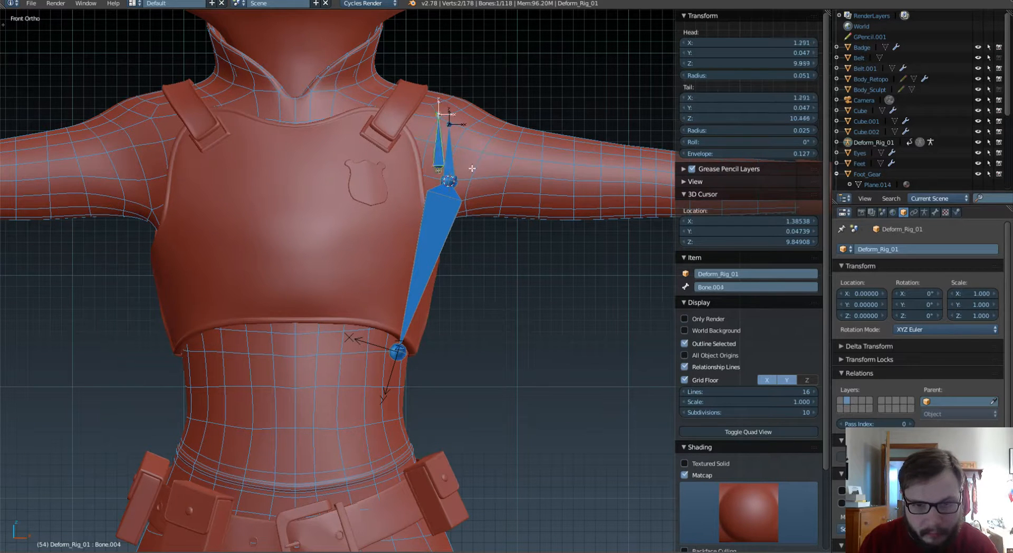
click(441, 359)
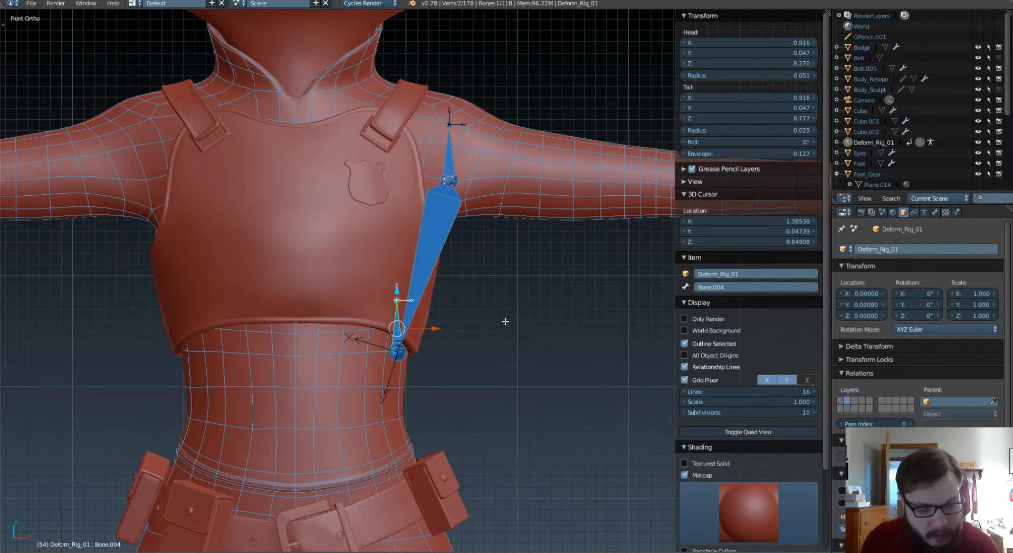
key(2)
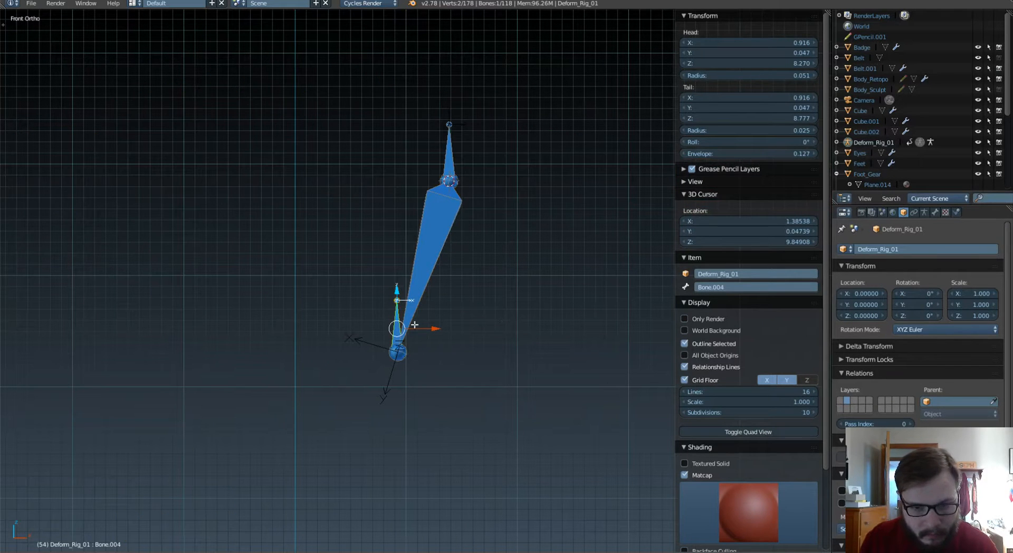
- Move the duplicated short bone so its head snaps onto the long bone's tail at X 0.924, Y -0.182, Z 8.313
scroll(420, 338, up, 3)
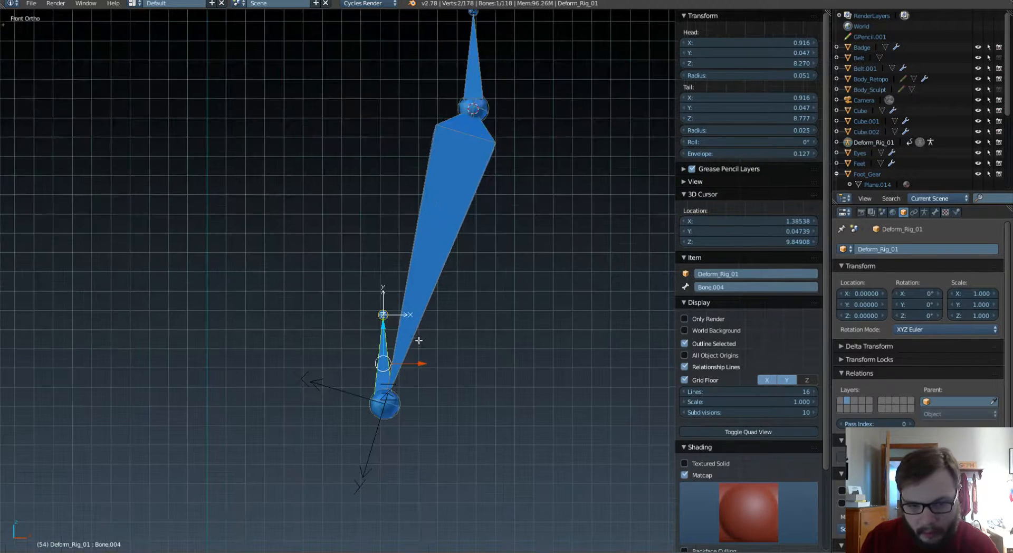
scroll(422, 351, up, 2)
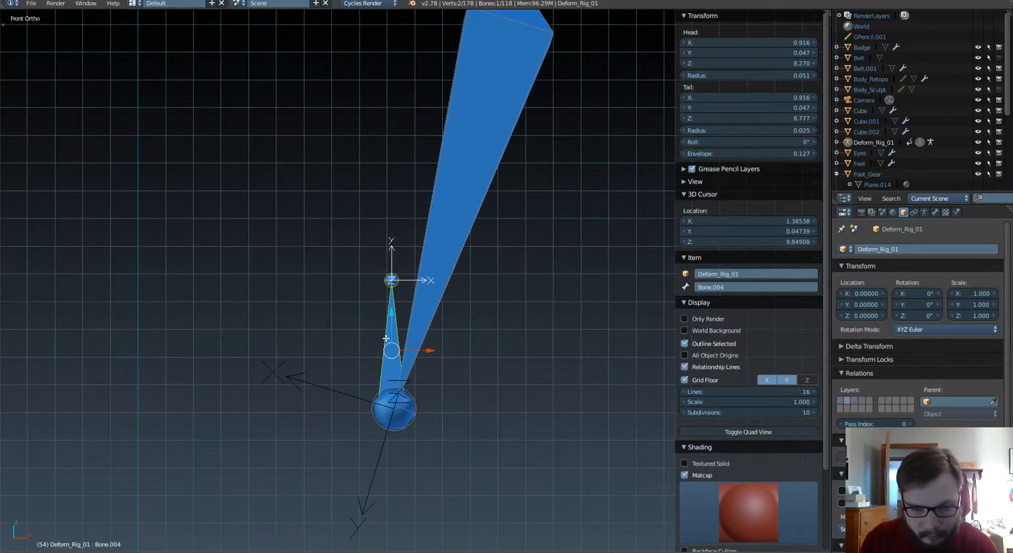
key(g)
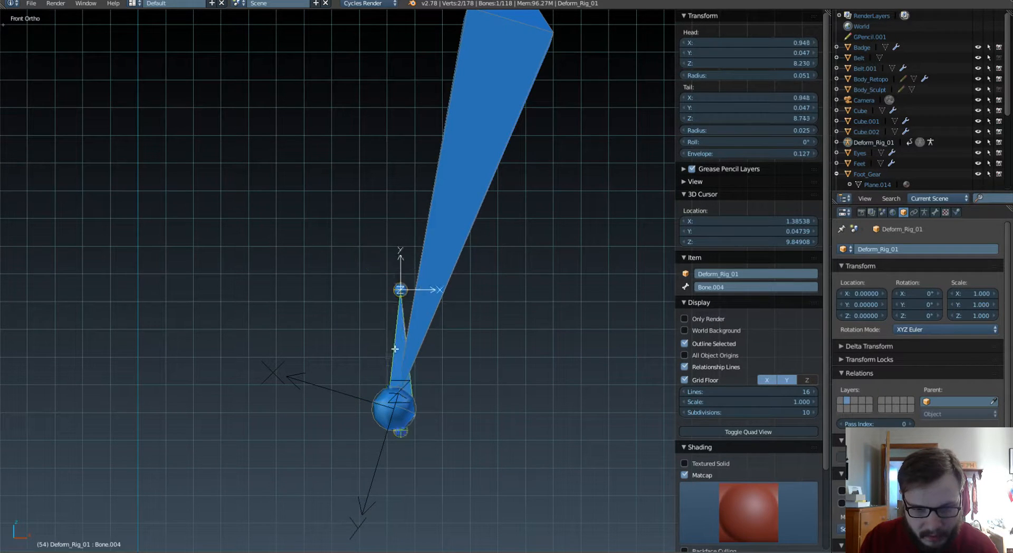
click(388, 327)
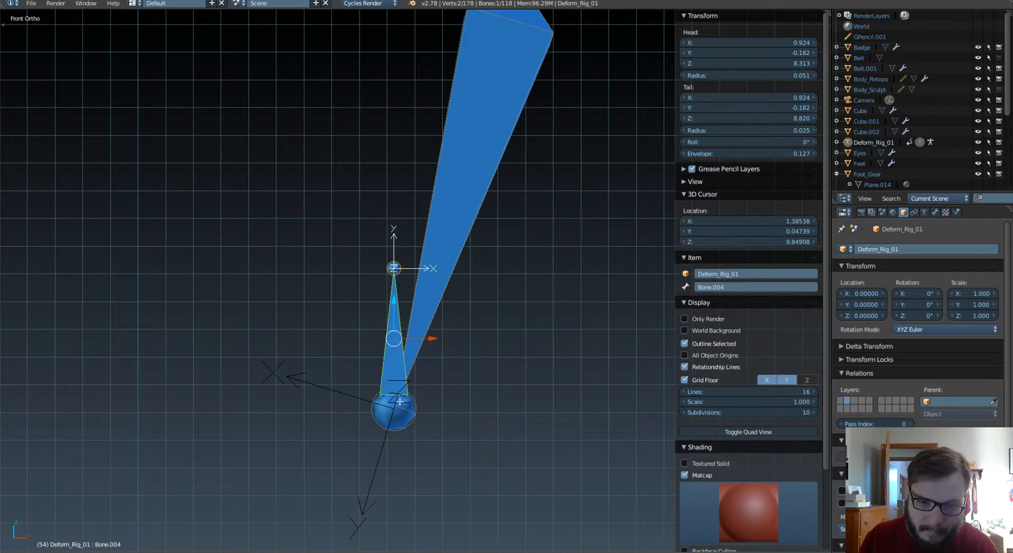
shift+middle_drag(491, 218, 496, 255)
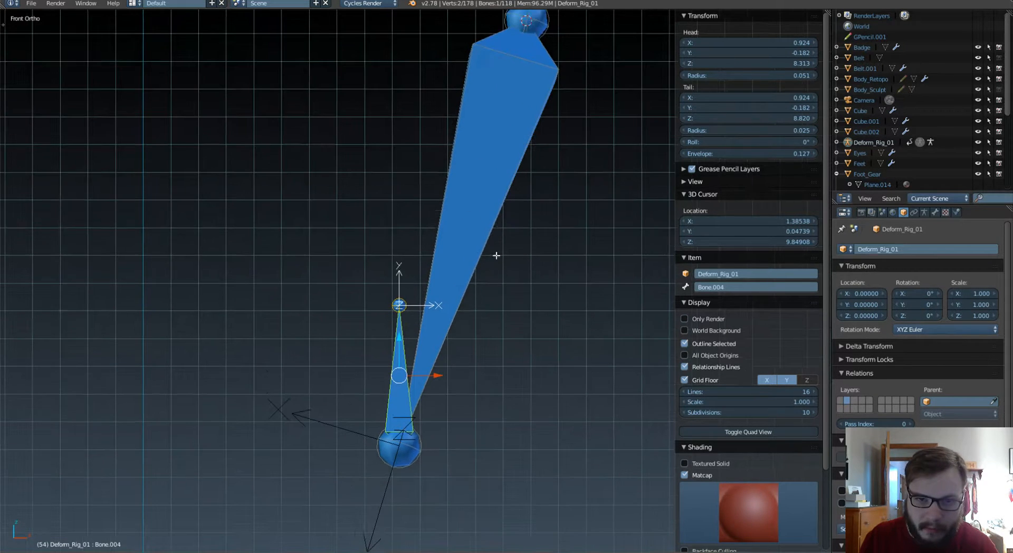
- Select the long bone's tail joint and then the whole long bone to check how its ends line up with the short bones
click(417, 447)
right_click(417, 448)
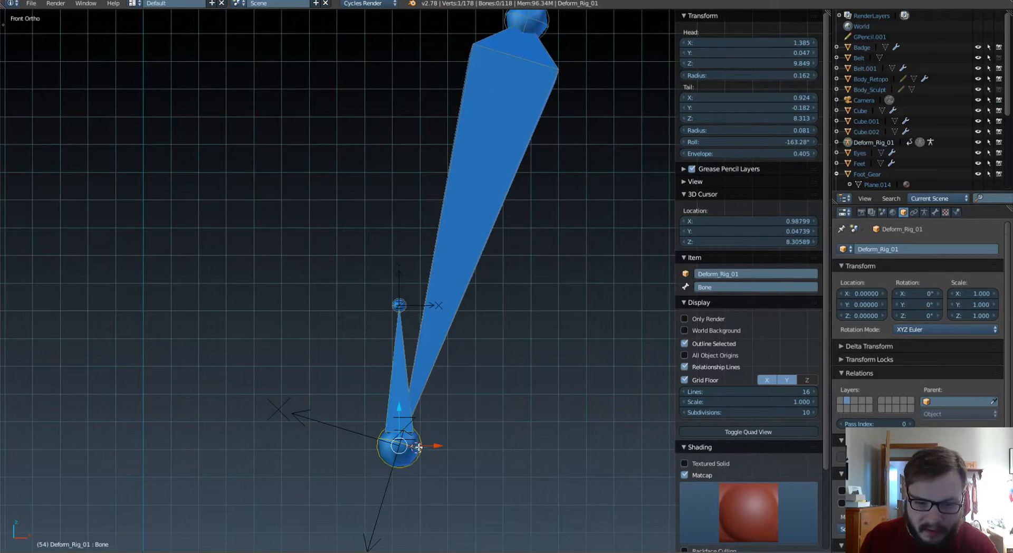
scroll(446, 203, down, 2)
right_click(447, 203)
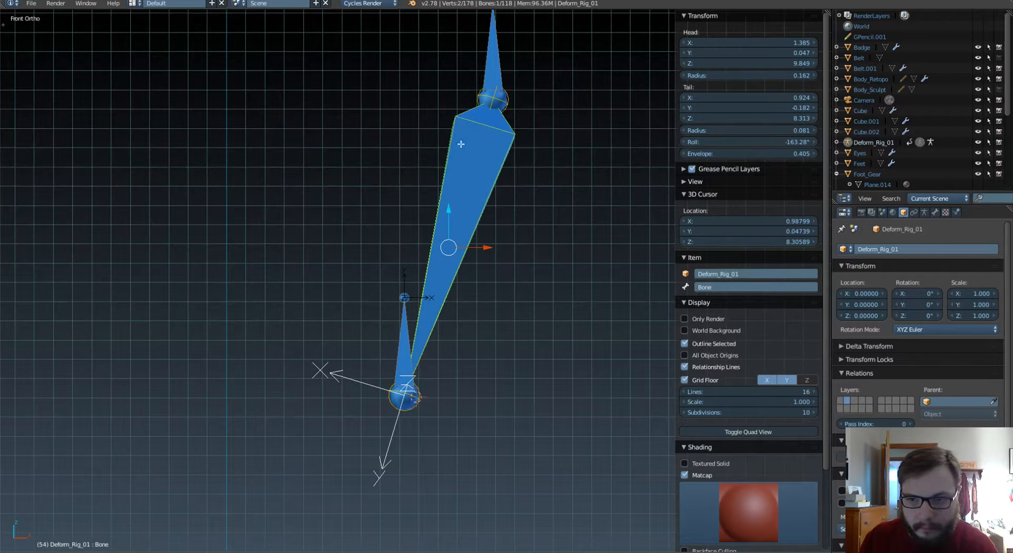
shift+middle_drag(470, 223, 475, 249)
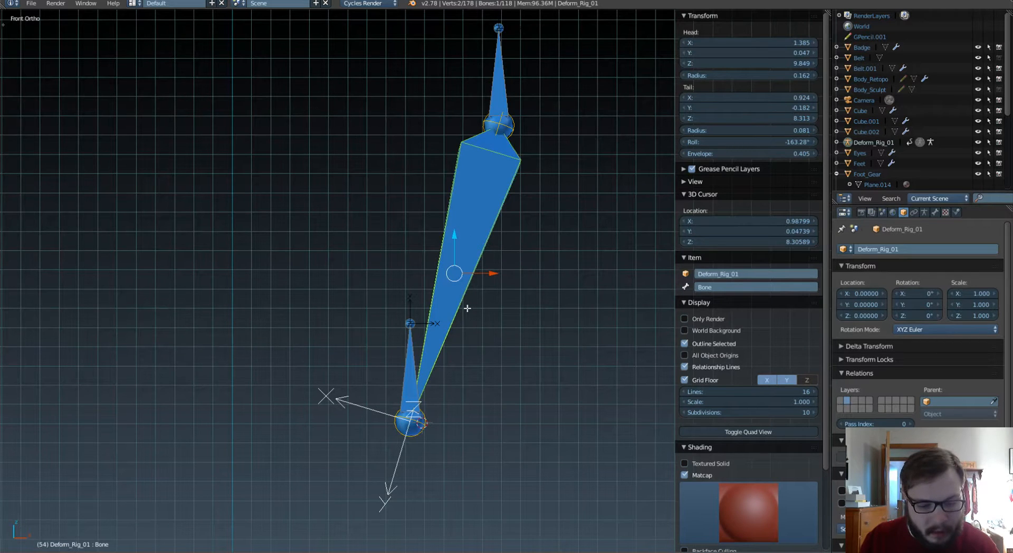
- Select the short bone at the long bone's lower end and set the snapping element to Vertex
right_click(415, 368)
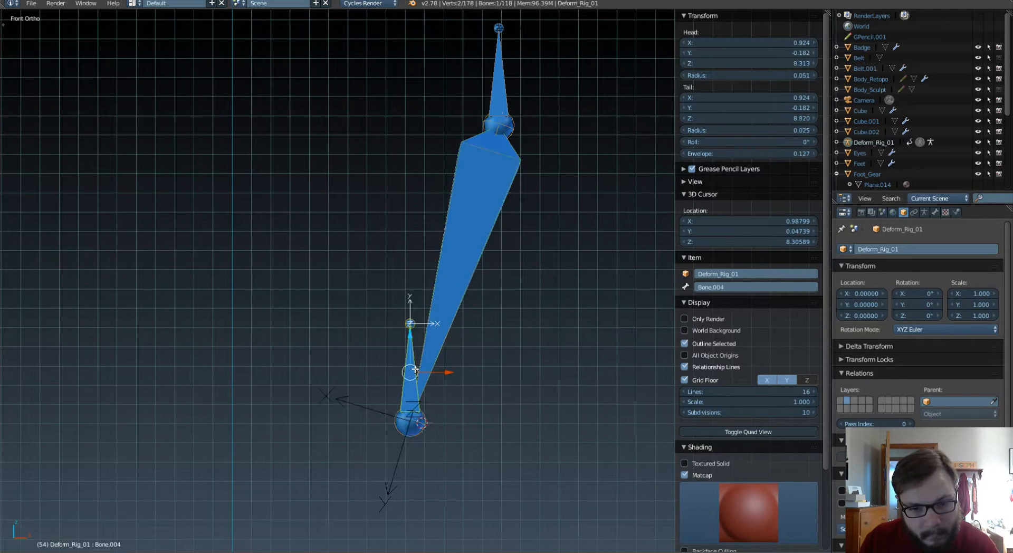
right_click(495, 71)
right_click(407, 357)
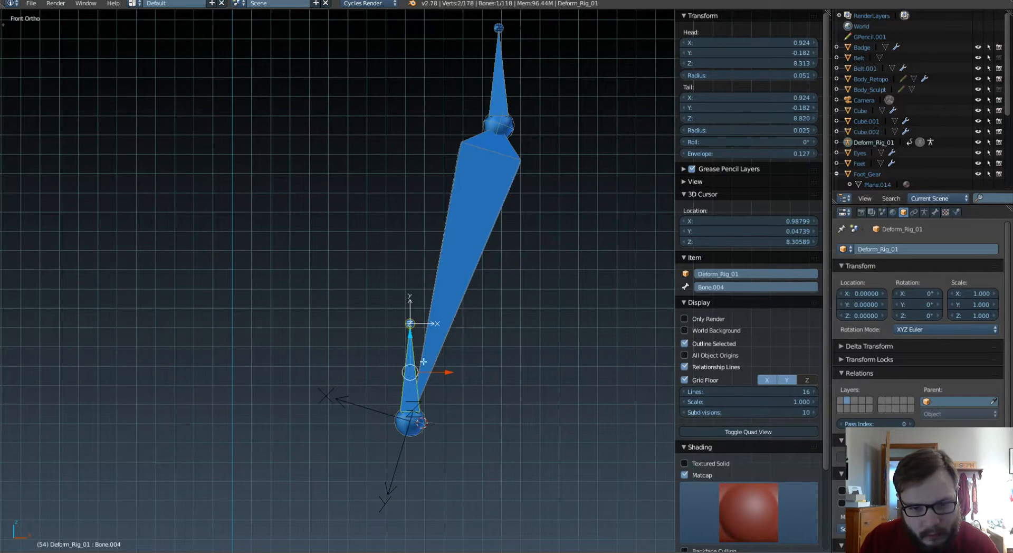
key(shift+Tab)
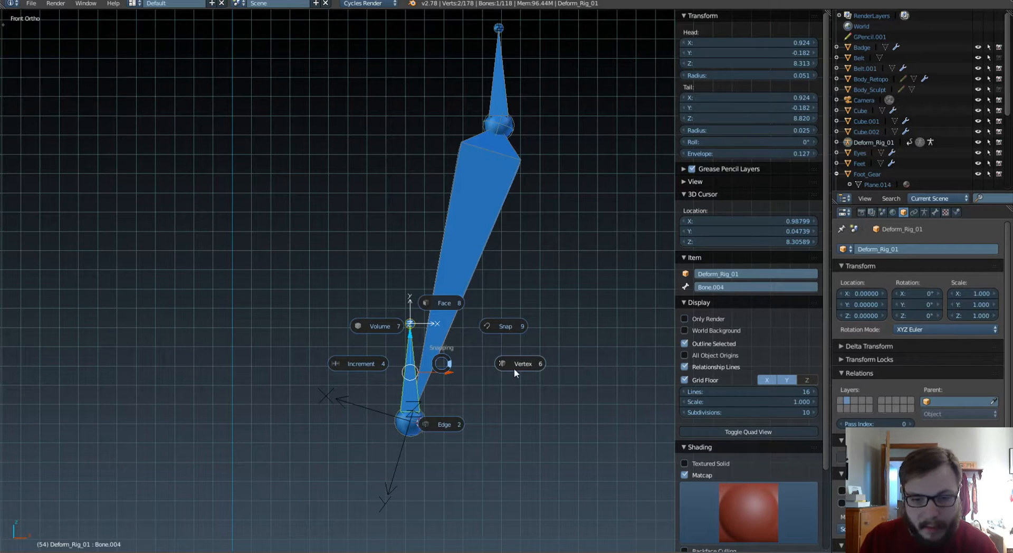
click(532, 364)
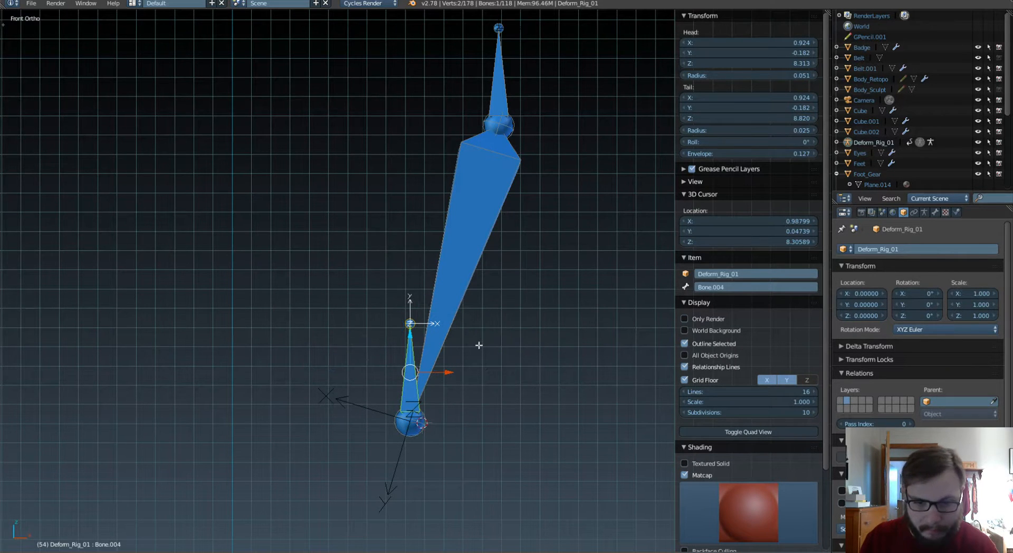
- Subdivide the long bone between the two short bones into two halves
scroll(462, 284, down, 2)
scroll(462, 284, up, 2)
right_click(457, 268)
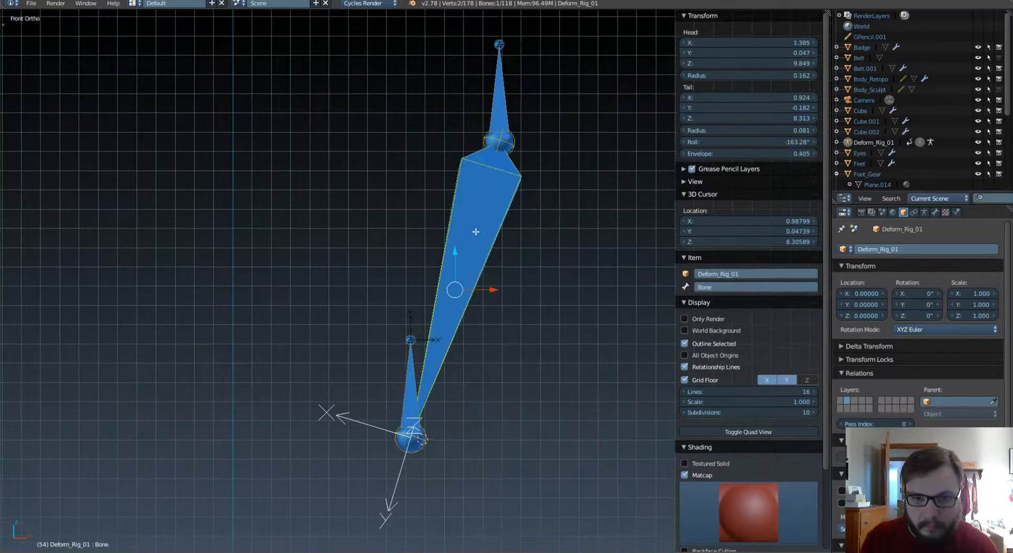
key(w)
click(495, 259)
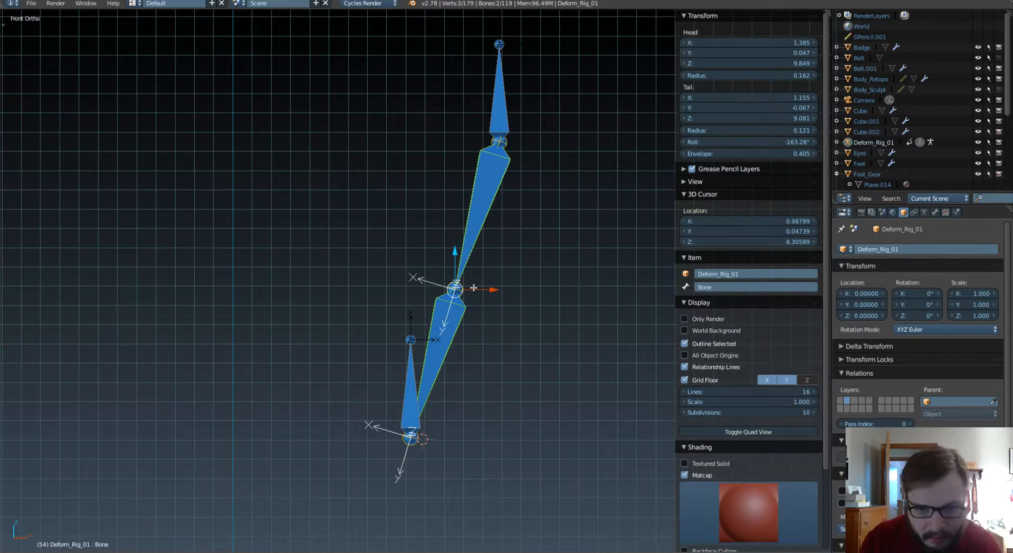
- Switch the direction of the long bone's lower half so that its tail meets the middle joint
right_click(459, 325)
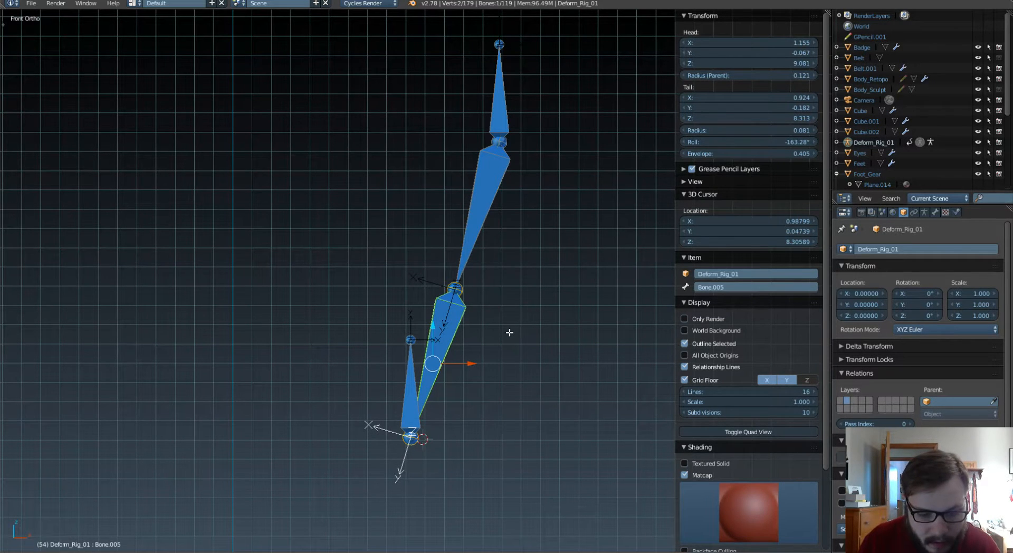
key(w)
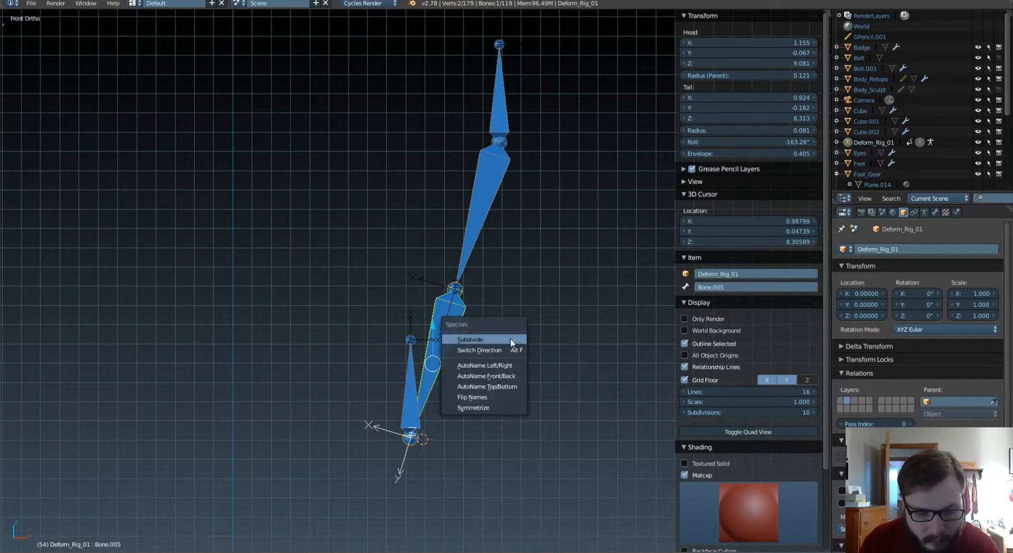
click(508, 349)
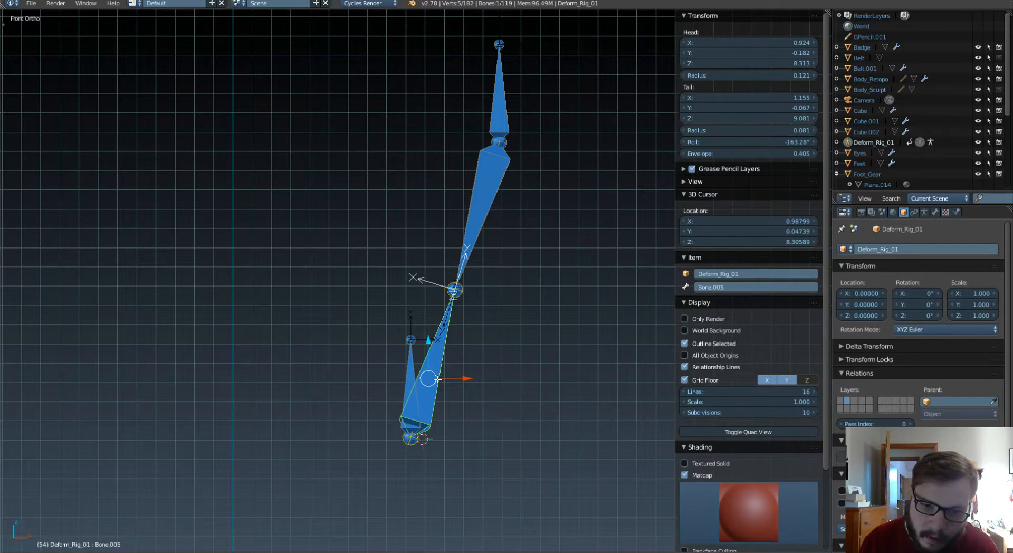
- Rename the lower half of the subdivided bone as DEF_Lats_a01,L
right_click(441, 349)
click(734, 285)
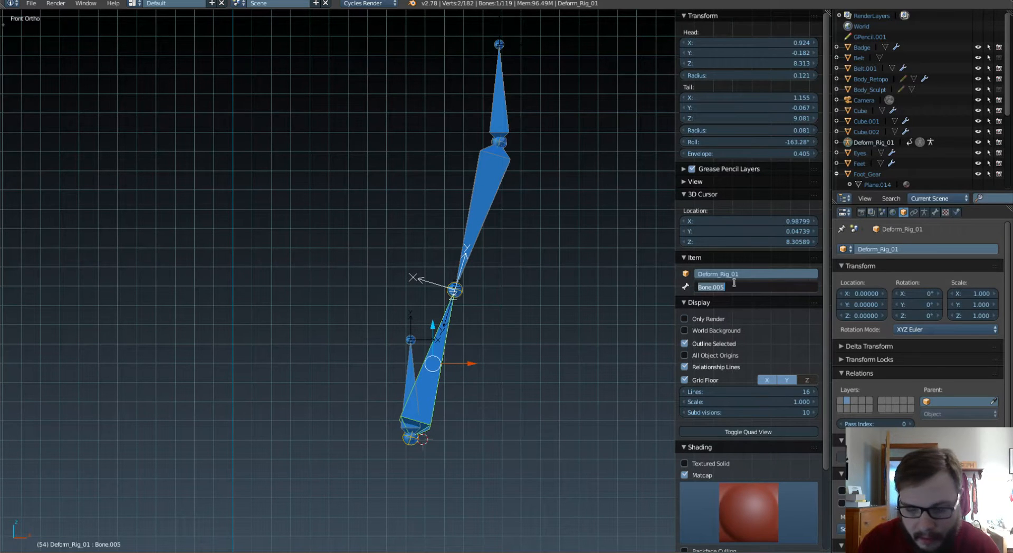
text(DEF_Lats_a01.L)
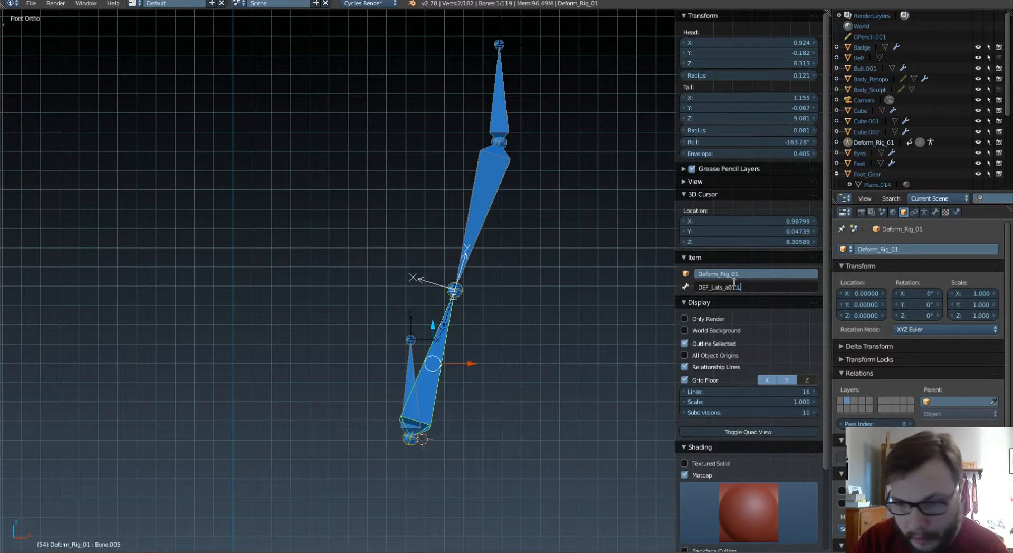
key(Return)
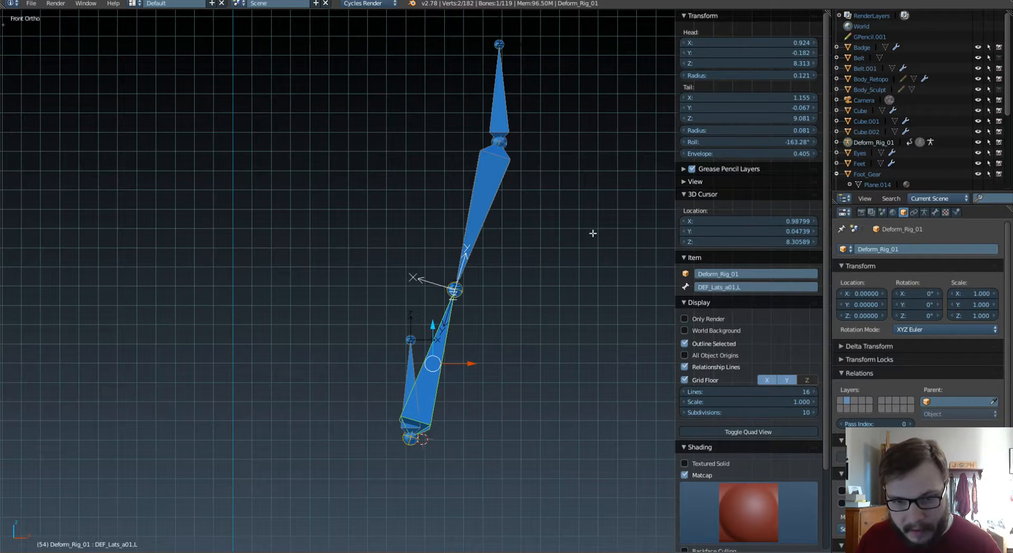
- Rename the upper half of the subdivided bone as DEF_Lats_b01,L
right_click(493, 195)
click(727, 286)
text(DEF_Lats_a01.L)
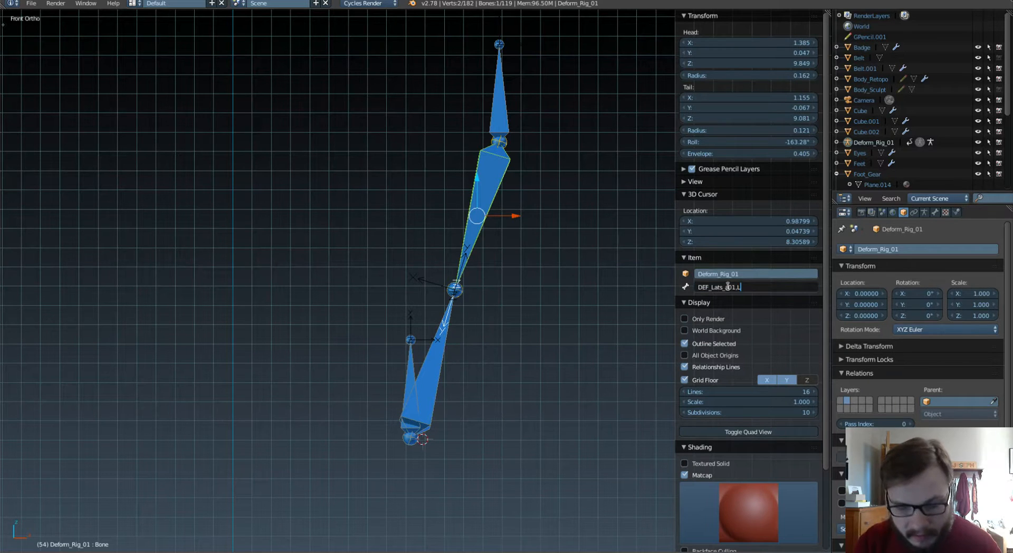
click(728, 286)
key(BackSpace)
text(b)
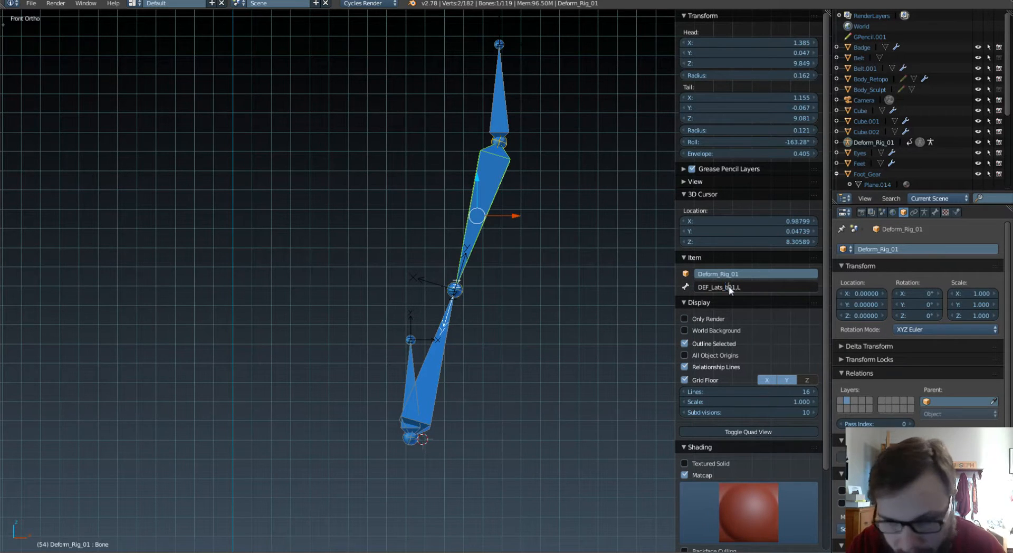
key(Return)
- Replace the comma with a period in both halves' names, making them DEF_Lats_b01.L and DEF_Lats_a01.L
click(736, 288)
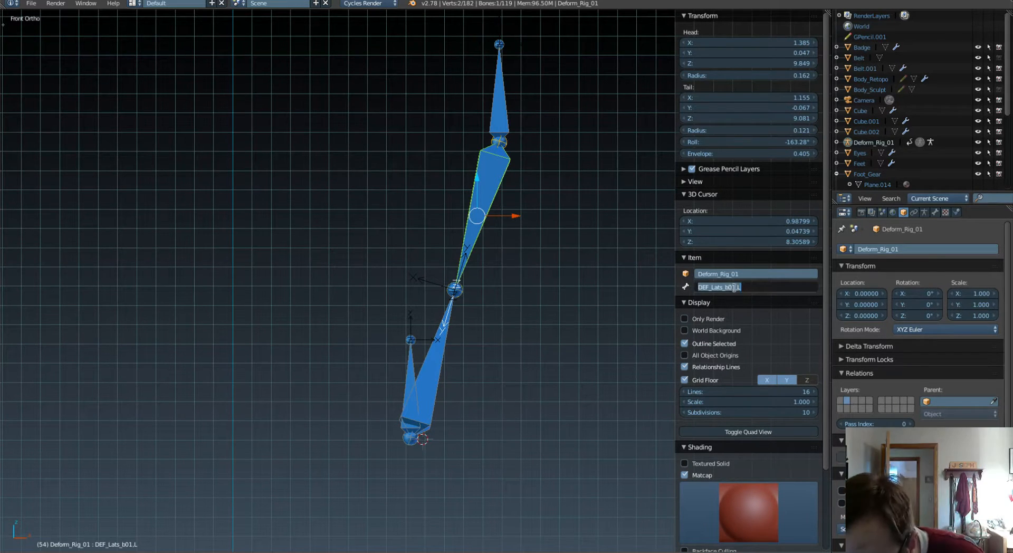
click(736, 287)
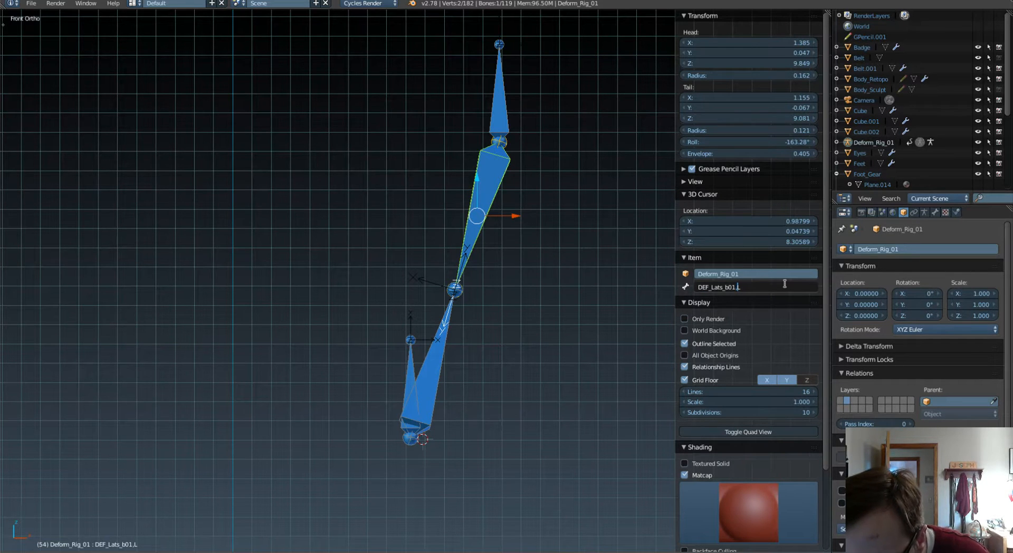
key(Escape)
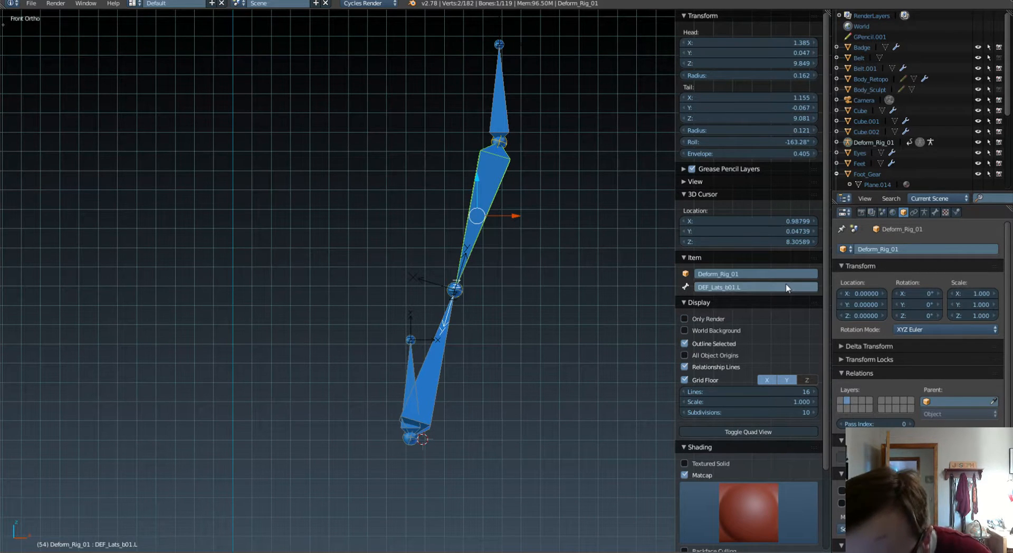
right_click(442, 328)
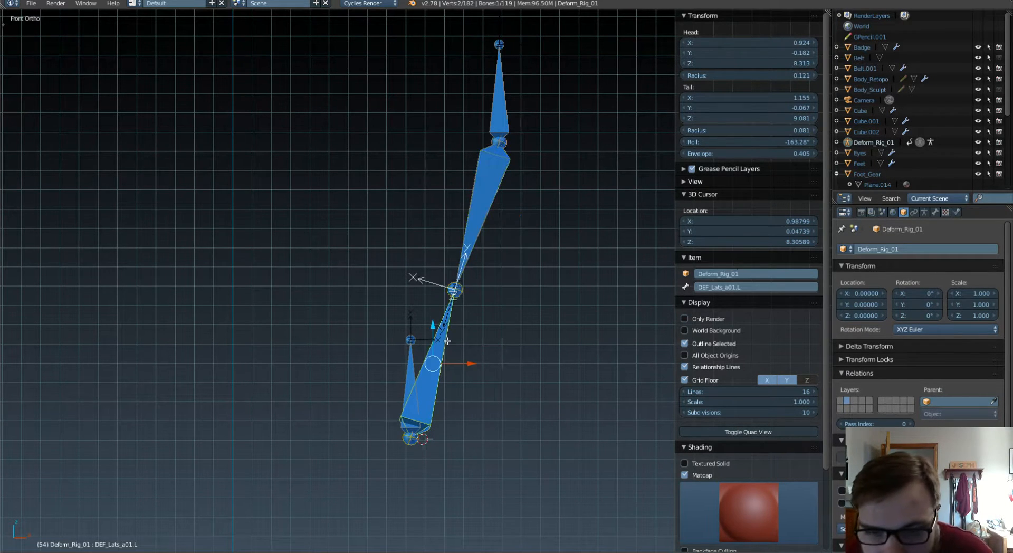
click(736, 288)
click(737, 287)
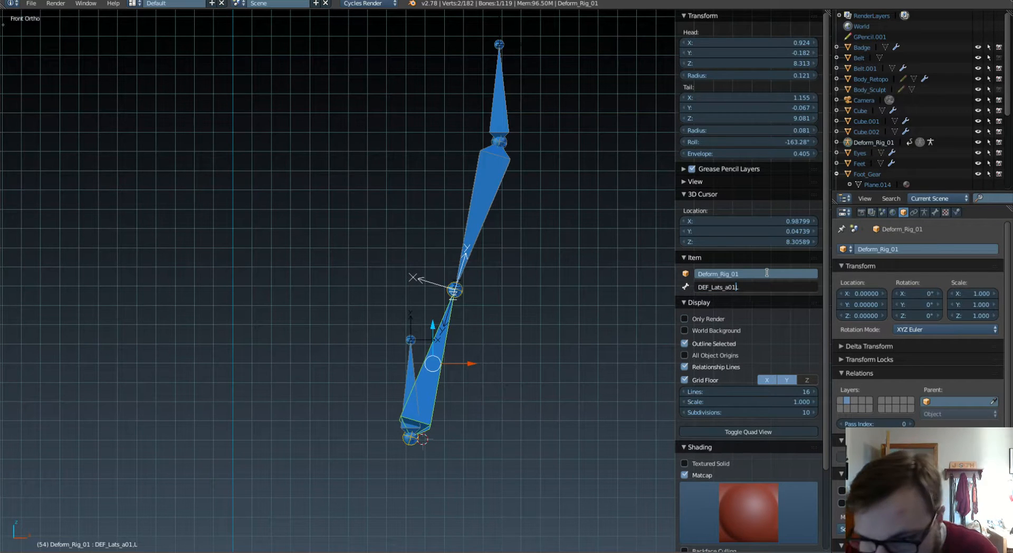
key(Escape)
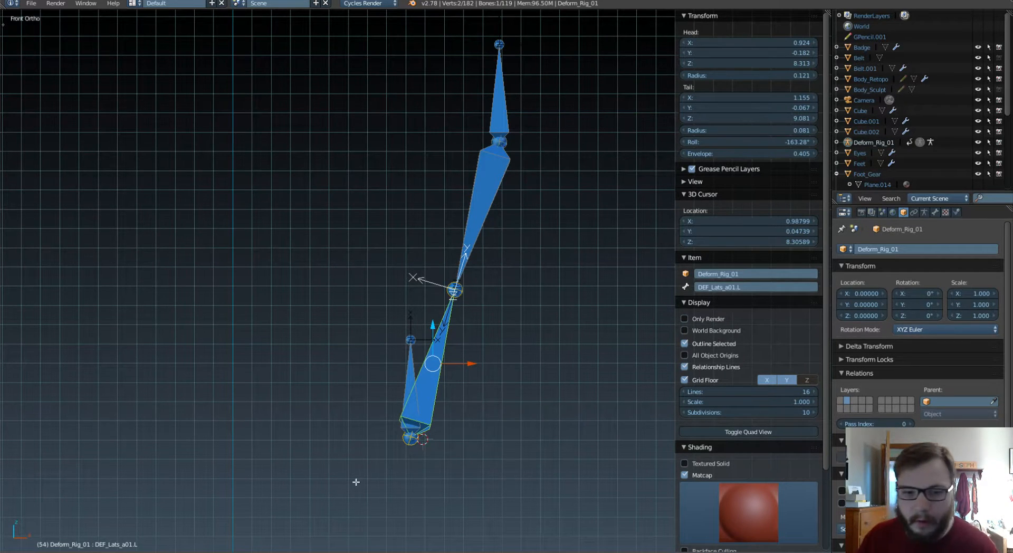
- Rename the short bone at the lower end of the chain as DRV_Lats_a01.L
right_click(415, 362)
click(717, 285)
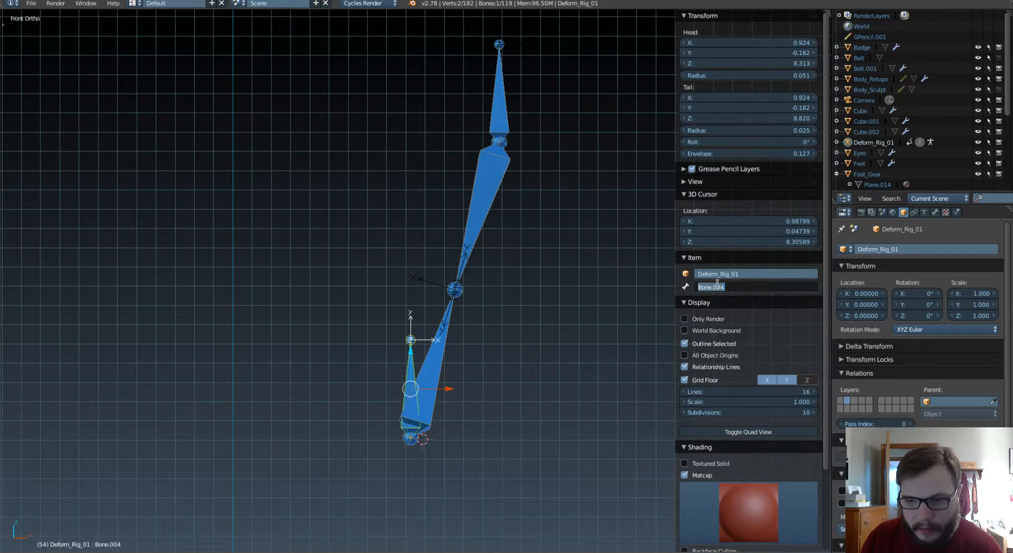
text(DE)
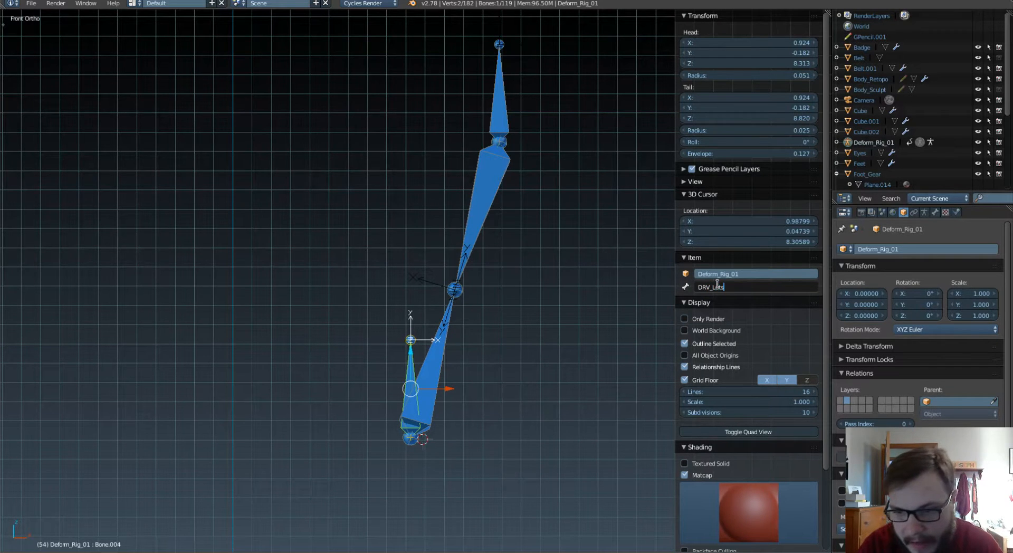
text(V_Lids_a)
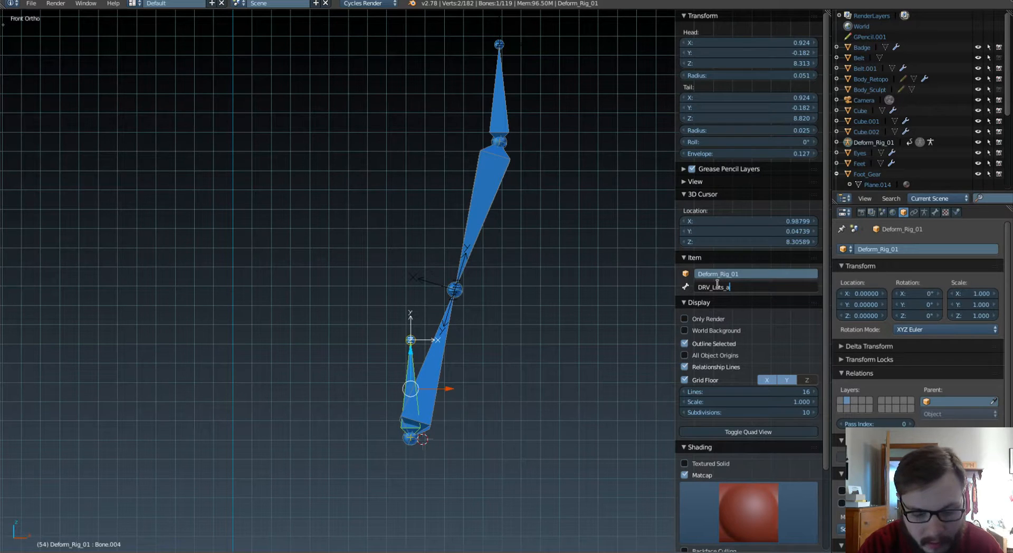
text(01.)
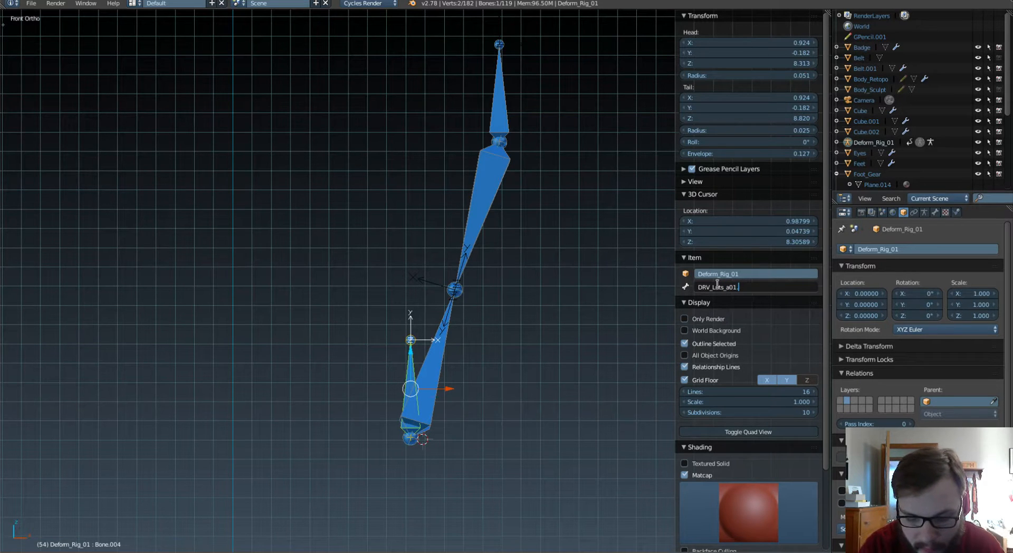
text(L)
key(Return)
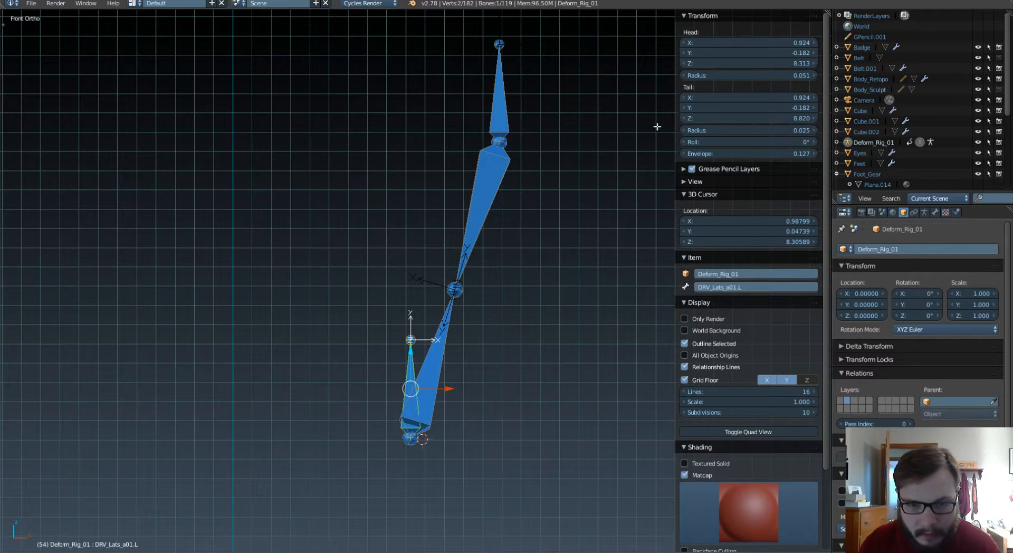
- Rename the short bone at the shoulder end of the chain as DRV_Lats_b01.L
right_click(509, 110)
click(707, 287)
text(DRV_Lats_a01.L)
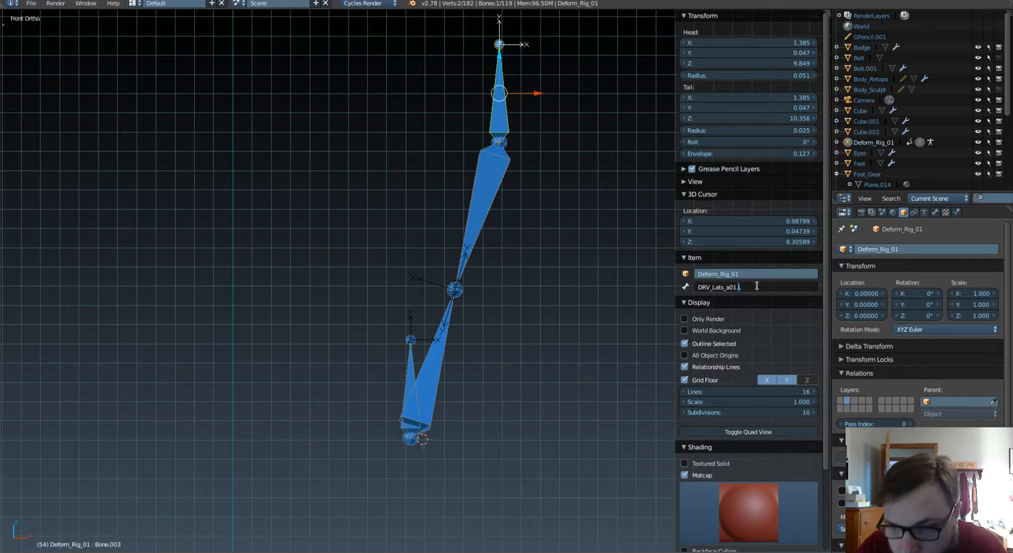
key(BackSpace)
text(b)
key(Return)
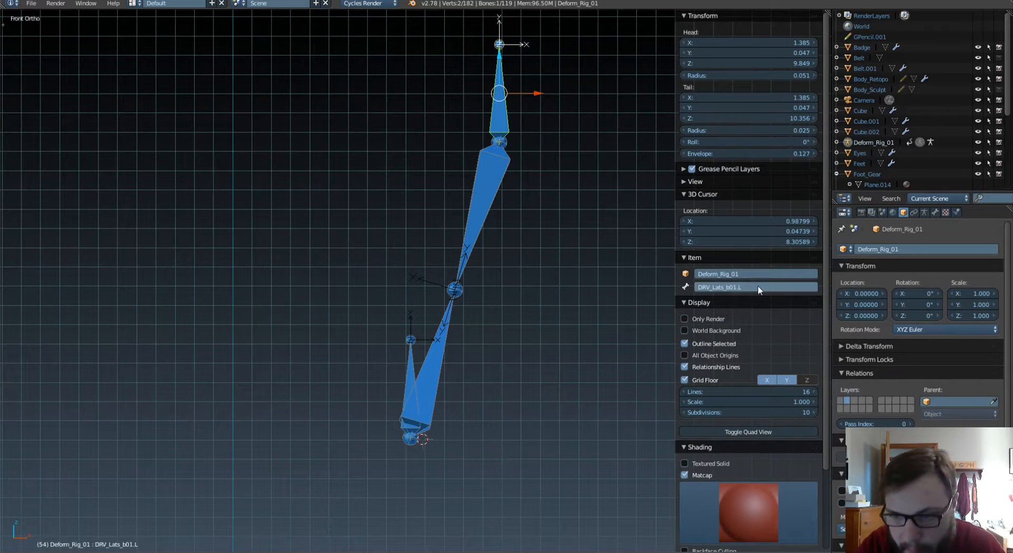
- Parent the DEF_Lats_b01.L bone to the driver bone DRV_Lats_b01.L with Keep Offset
right_click(410, 388)
right_click(492, 115)
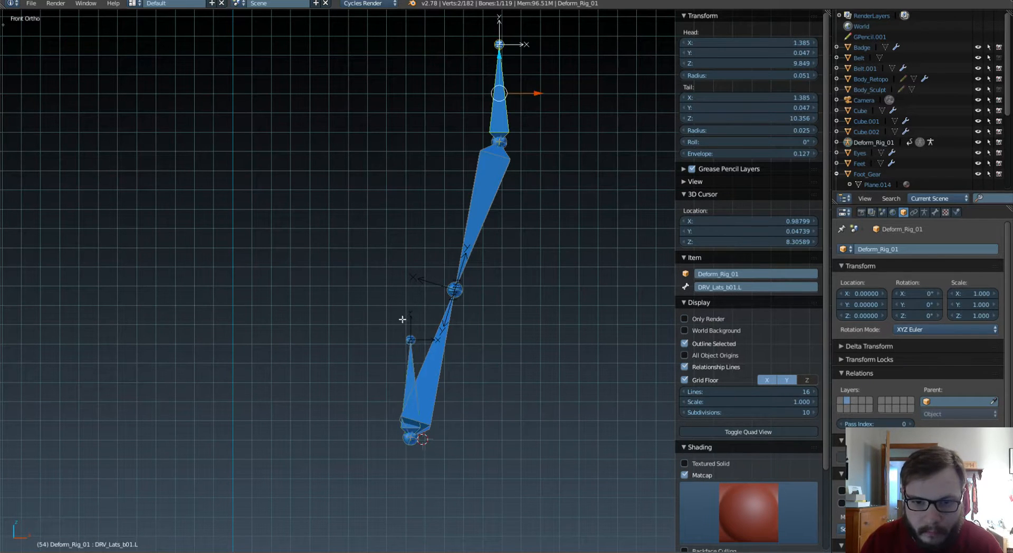
right_click(409, 353)
right_click(489, 109)
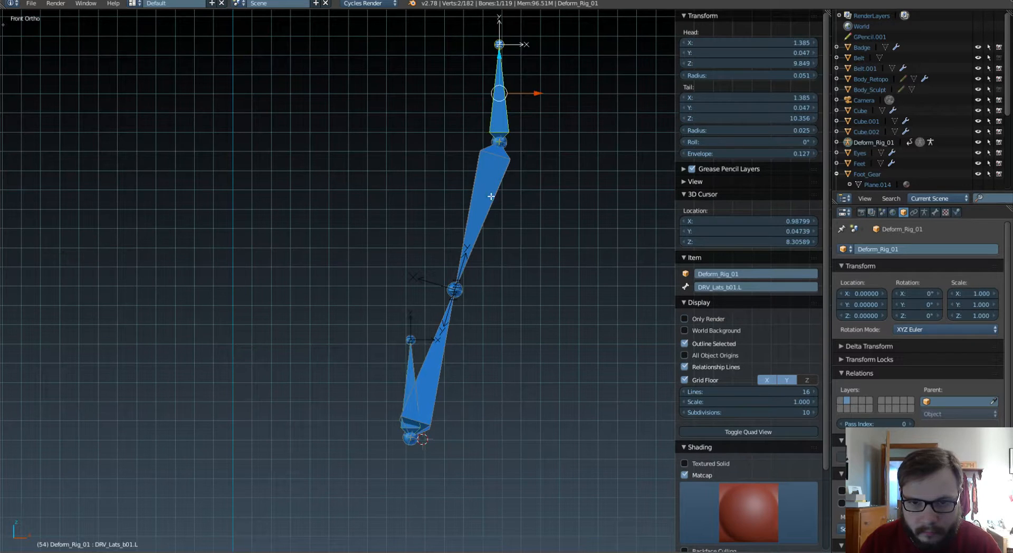
right_click(482, 187)
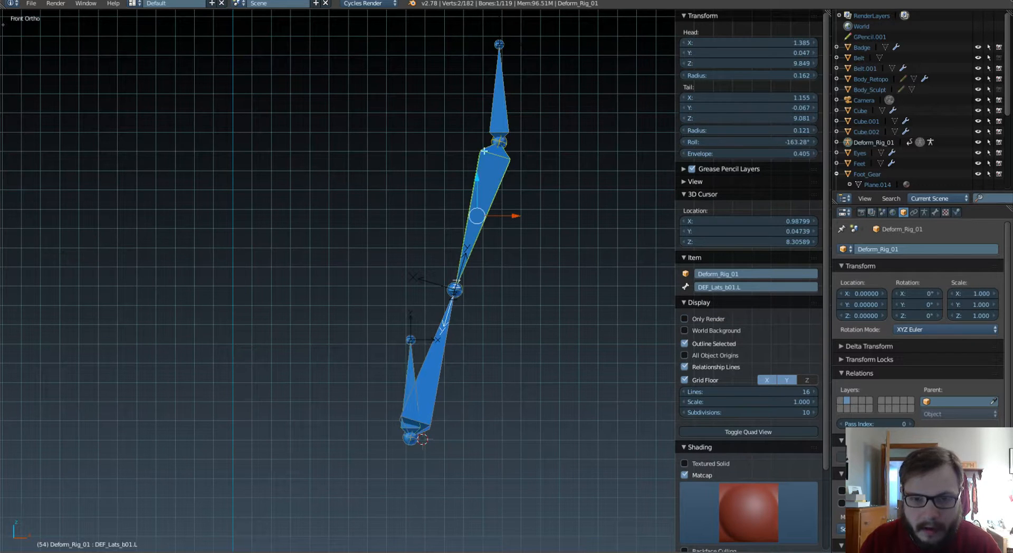
shift+right_click(491, 104)
key(ctrl+p)
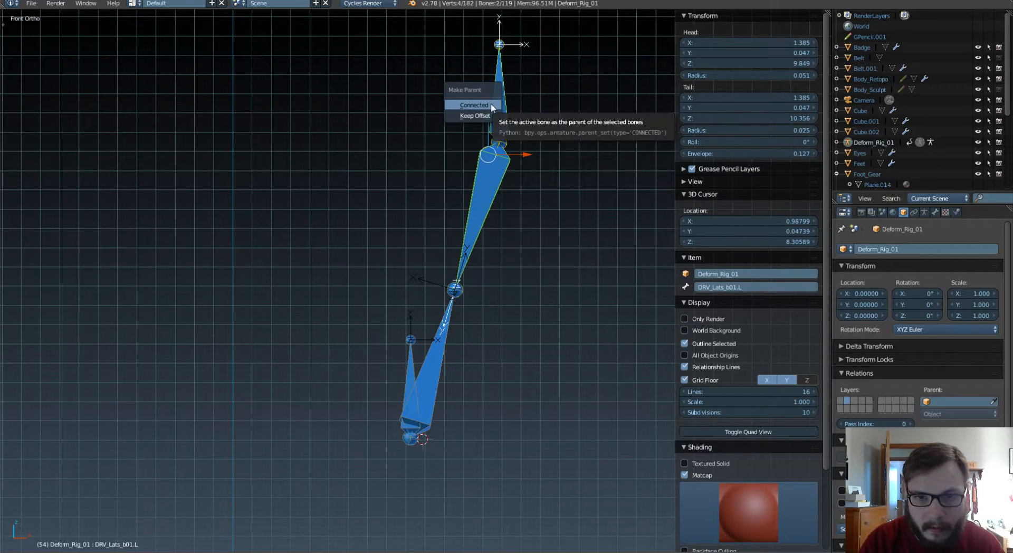
click(491, 105)
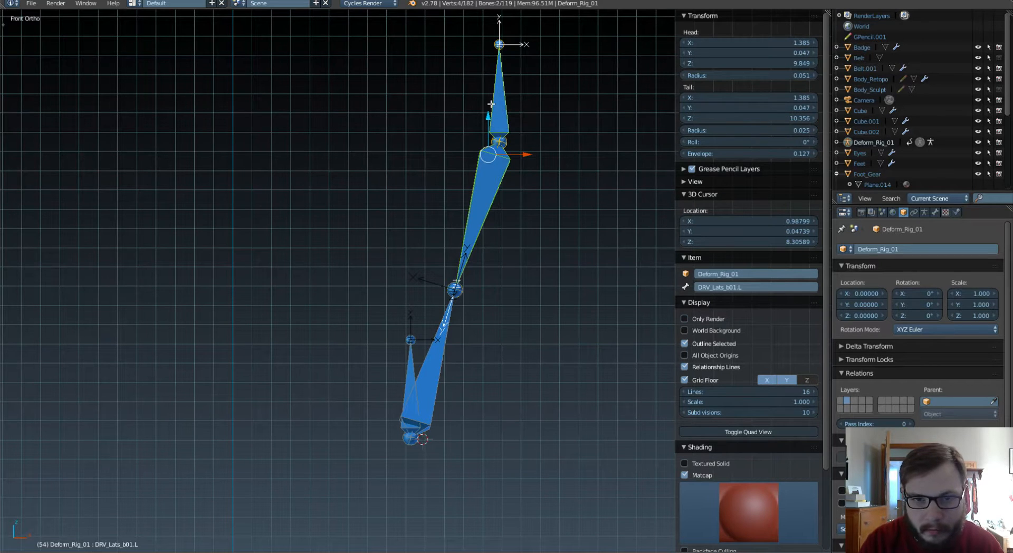
- Parent the DEF_Lats_a01.L bone to the driver bone DRV_Lats_a01.L with Keep Offset
right_click(442, 361)
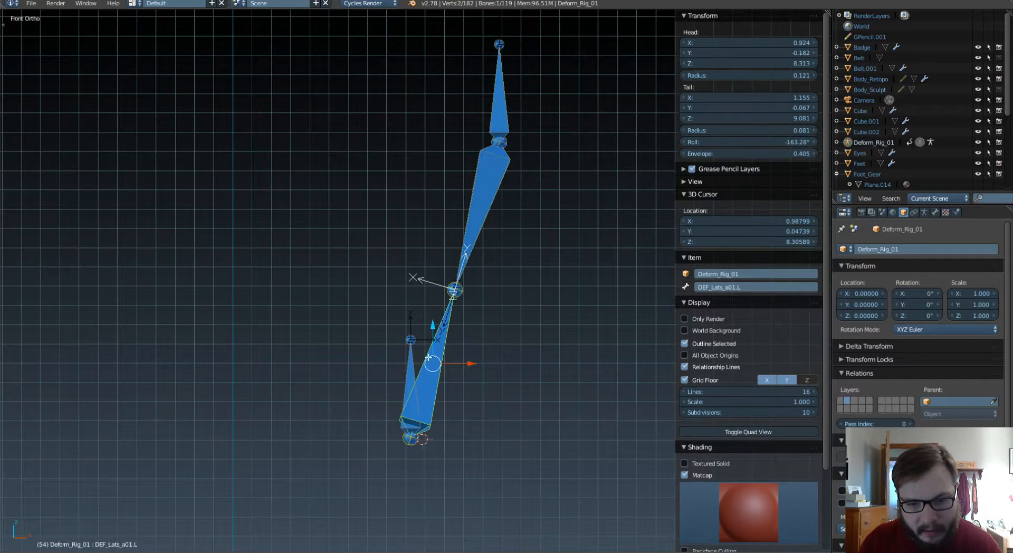
shift+right_click(415, 358)
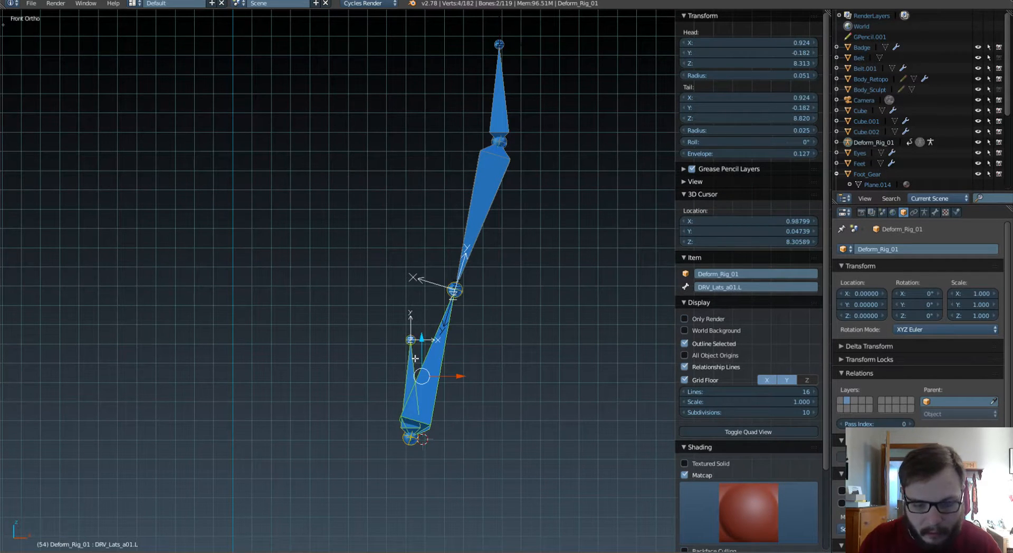
key(ctrl+p)
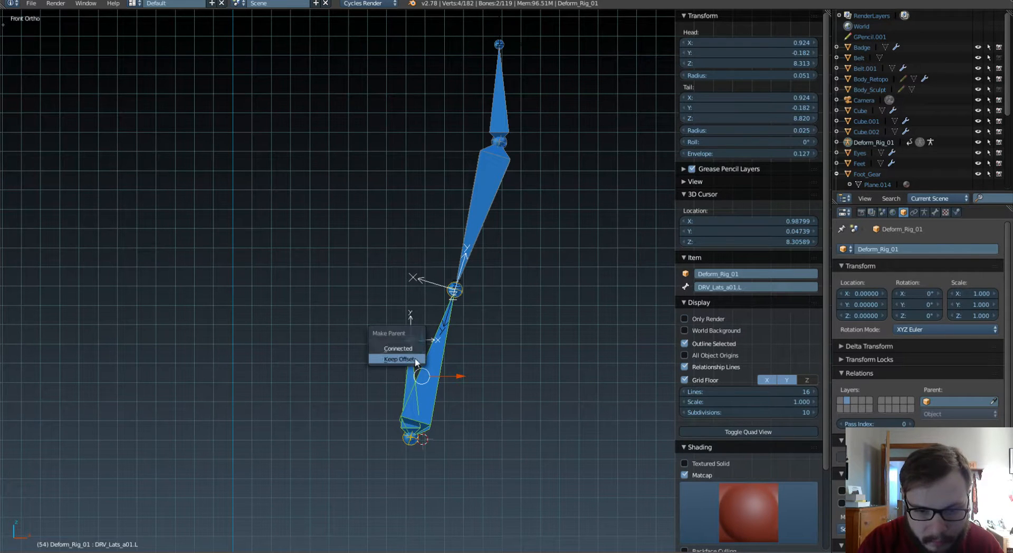
click(399, 359)
- Test the parenting in Pose Mode by moving DRV_Lats_a01.L and DRV_Lats_b01.L in turn, cancelling each move
right_click(416, 368)
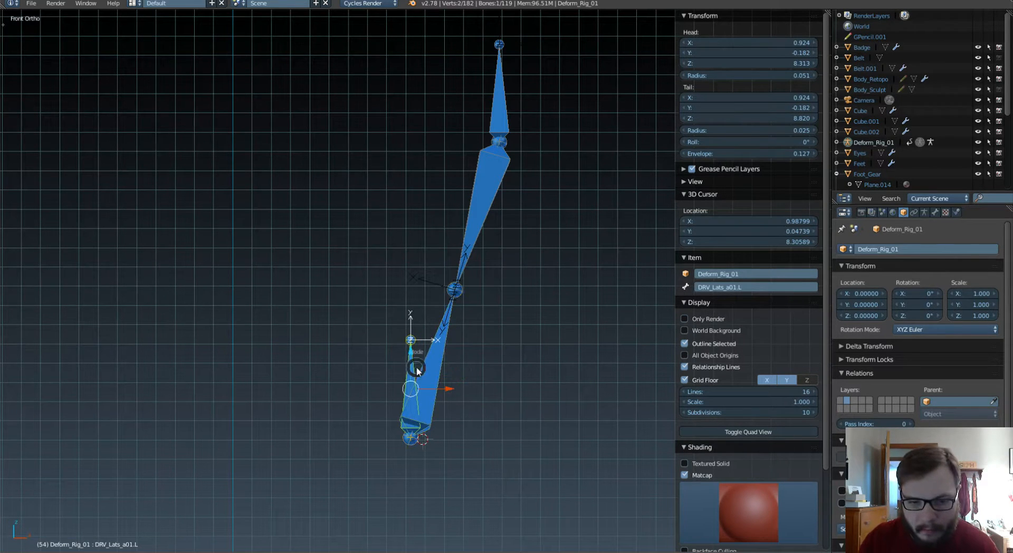
key(Tab)
click(418, 422)
key(g)
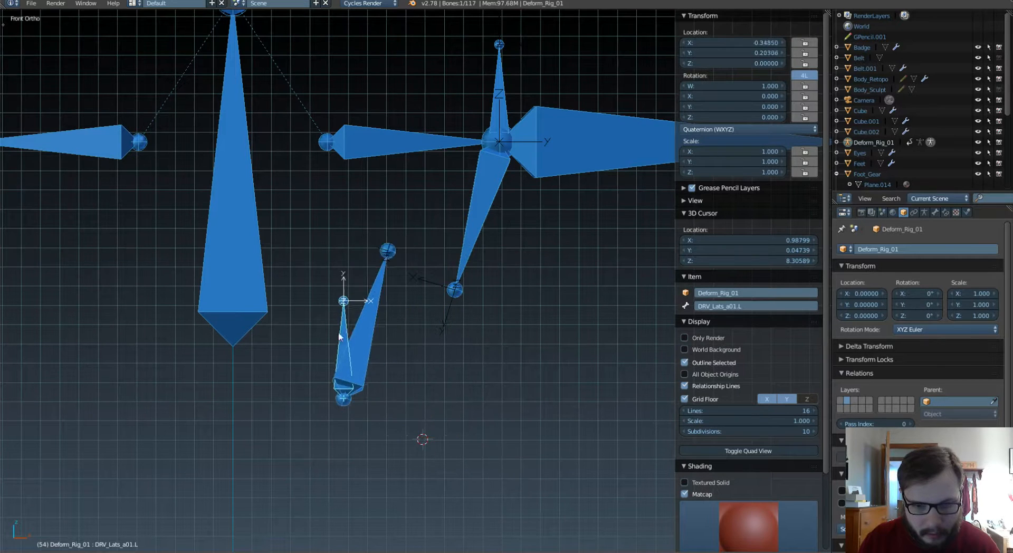
right_click(403, 293)
right_click(502, 67)
key(g)
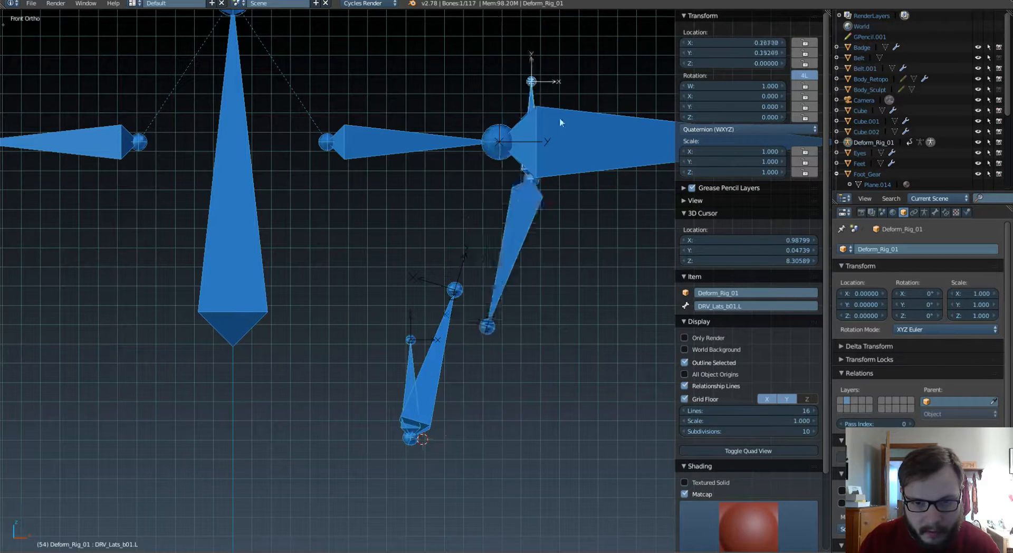
right_click(537, 45)
- Return to Edit Mode and parent DRV_Lats_b01.L to the left clavicle bone DEF_Clavical_01.L with Keep Offset
key(Tab)
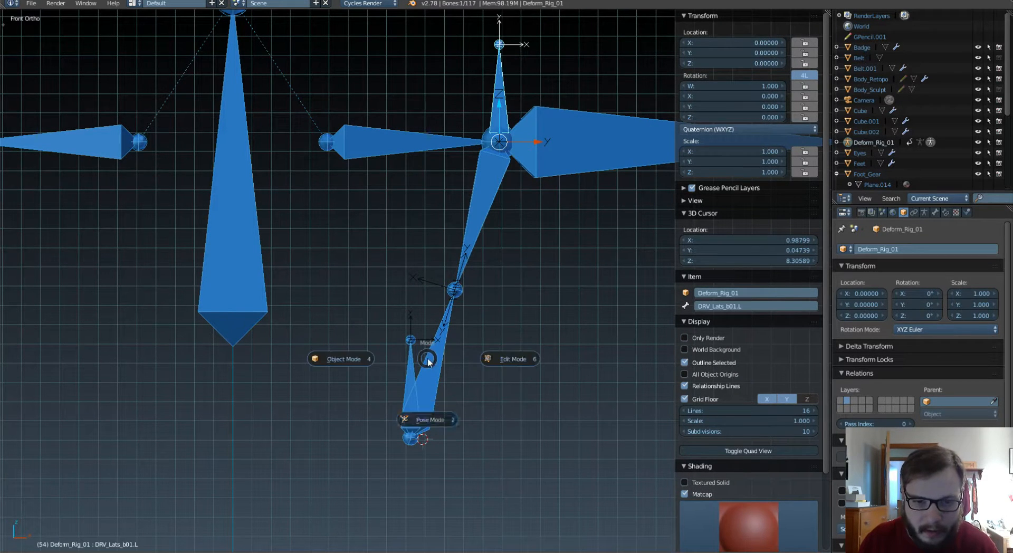
click(503, 359)
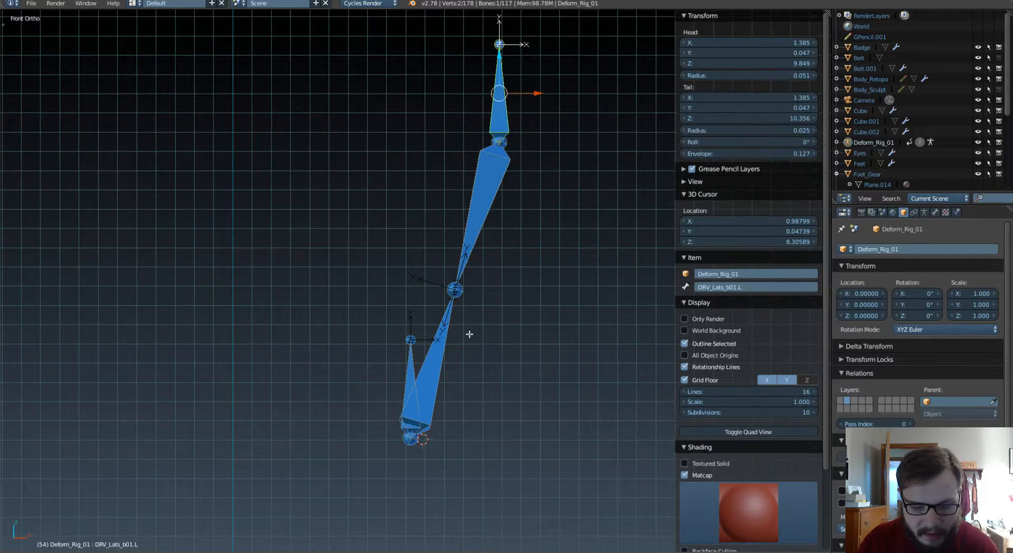
scroll(469, 201, down, 1)
shift+middle_drag(469, 201, 454, 247)
scroll(470, 195, up, 2)
right_click(453, 184)
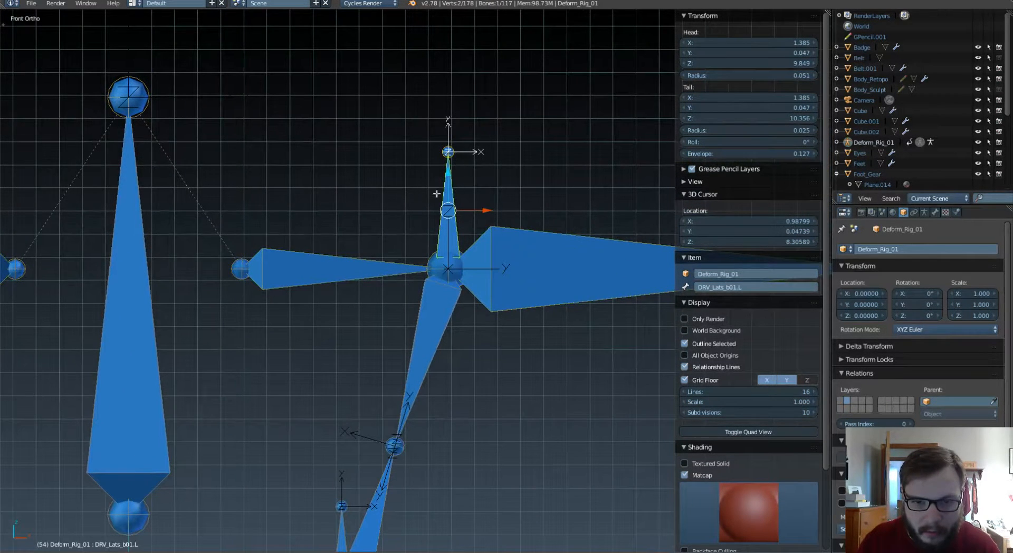
shift+right_click(388, 261)
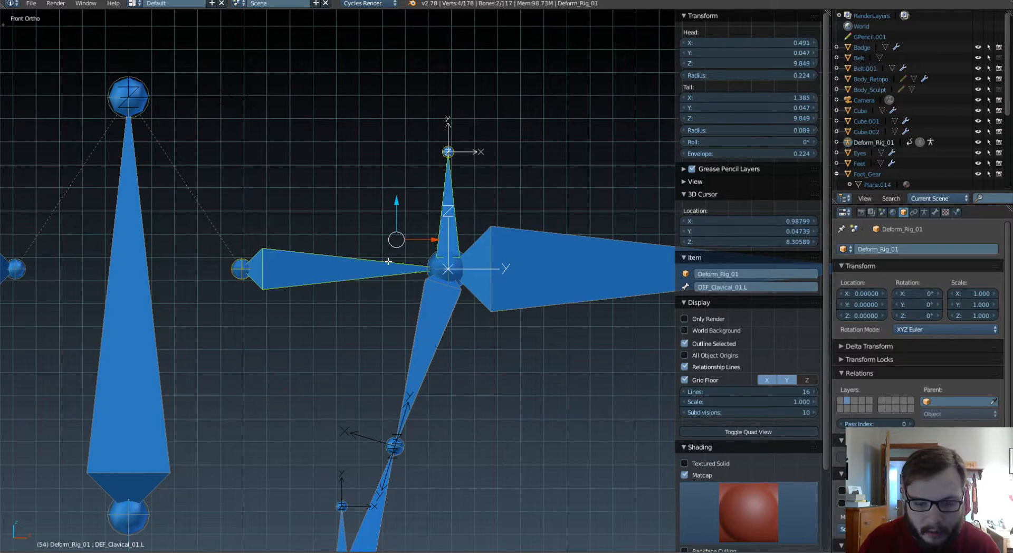
key(ctrl+p)
click(388, 260)
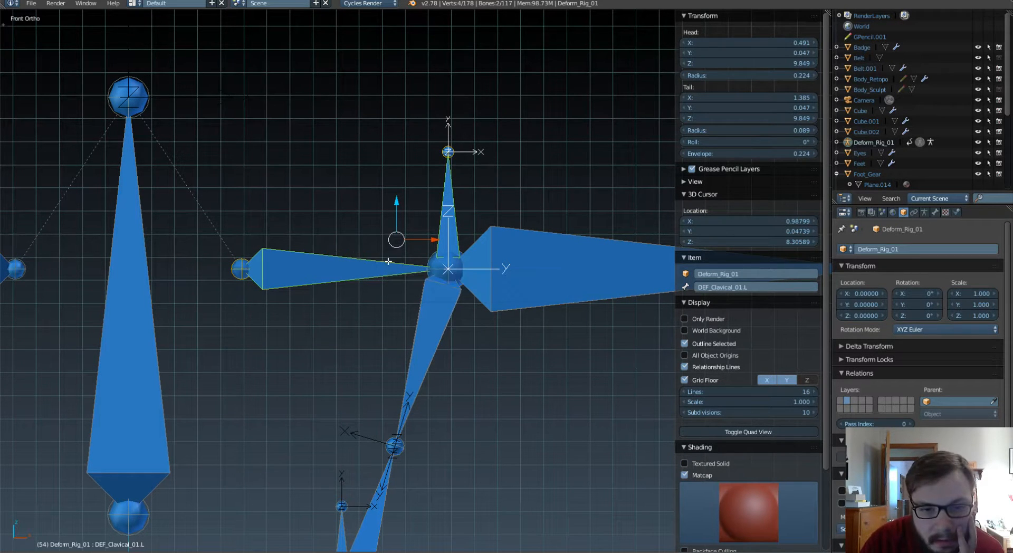
- Parent DRV_Lats_a01.L to the chest bone DEF_Chest_01 with Keep Offset
shift+middle_drag(355, 418, 414, 225)
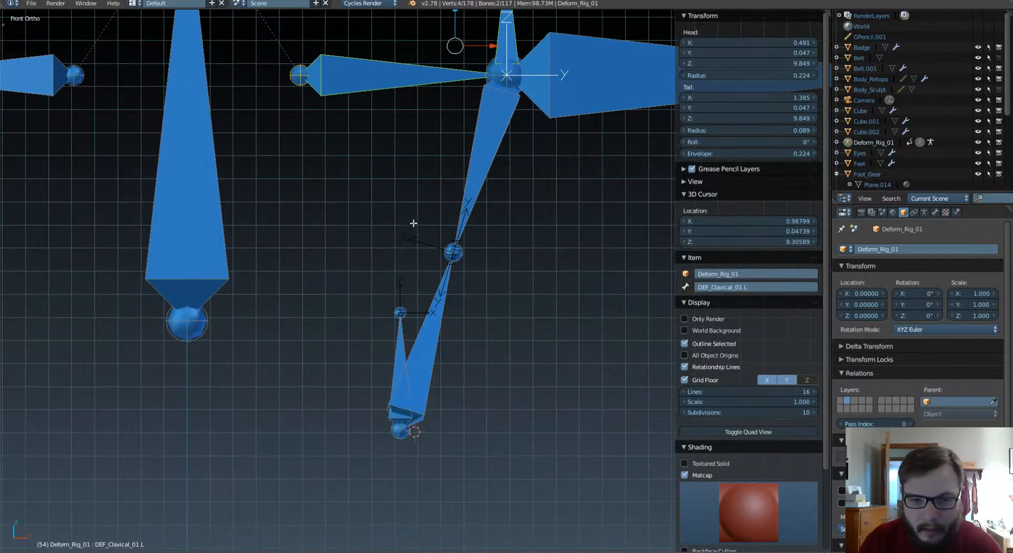
right_click(393, 325)
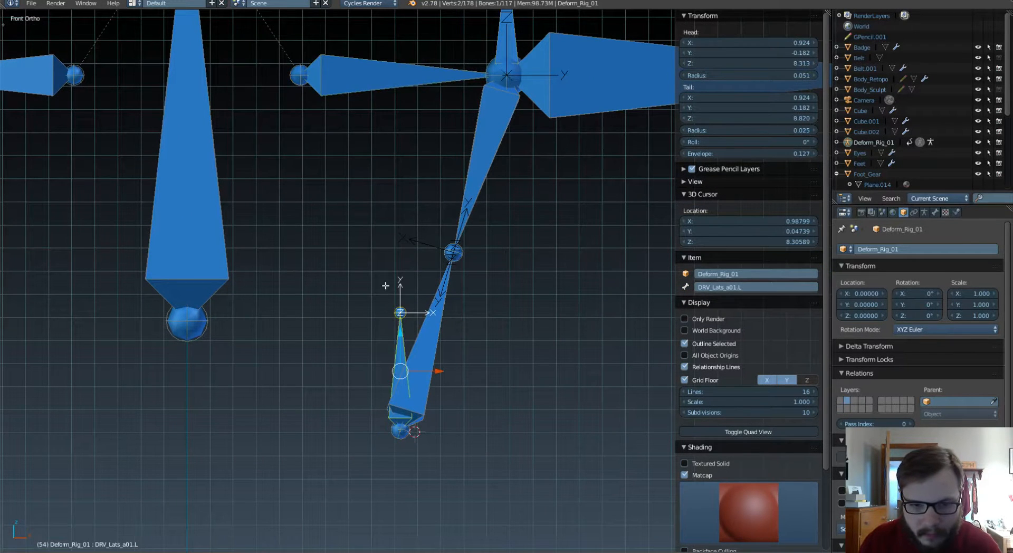
shift+middle_drag(353, 262, 372, 323)
shift+right_click(242, 292)
key(ctrl+p)
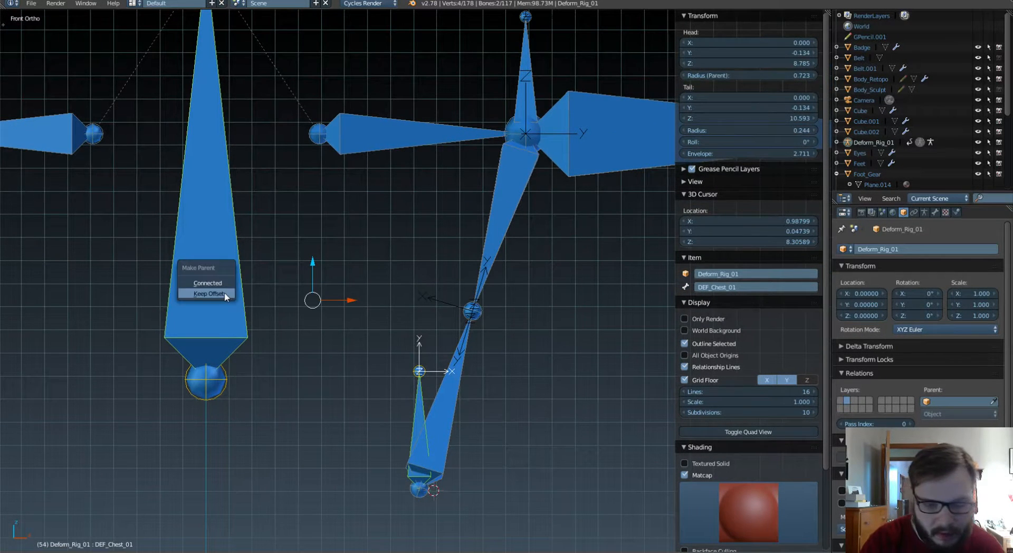
click(225, 293)
- In Pose Mode, add a Damped Track constraint to DEF_Lats_a01.L with DRV_Lats_b01.L as its target
scroll(232, 292, down, 4)
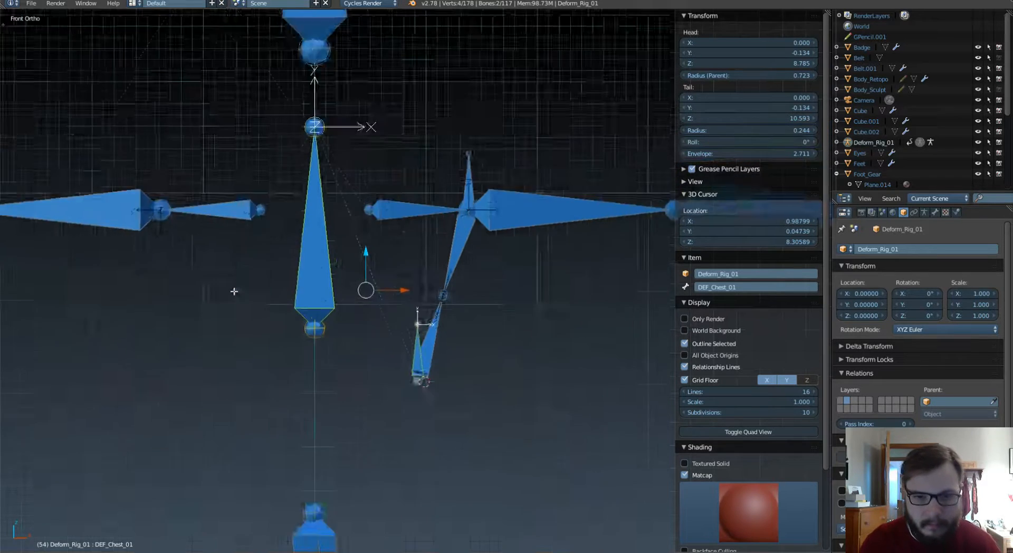
scroll(233, 291, up, 1)
shift+middle_drag(303, 230, 293, 255)
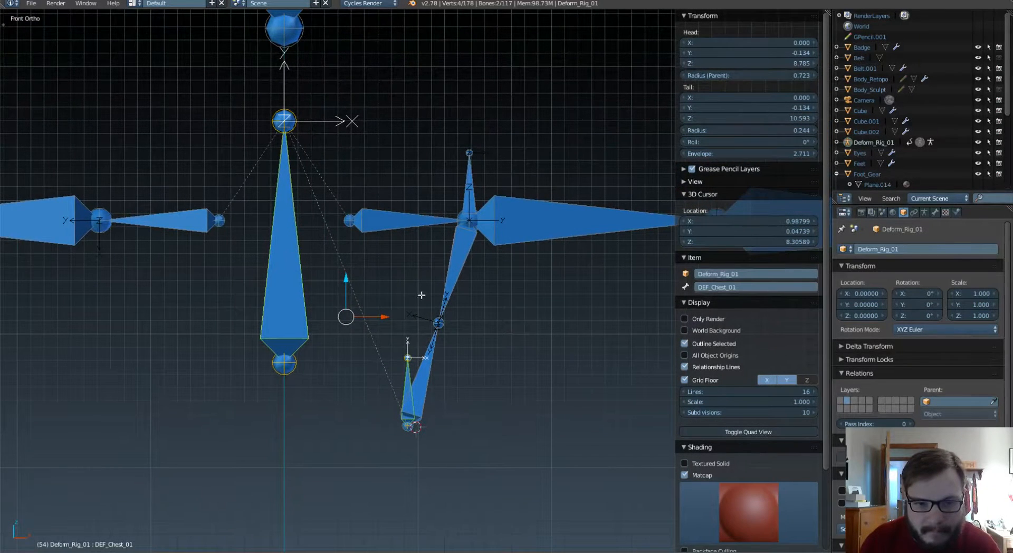
shift+middle_drag(422, 305, 409, 296)
key(Tab)
click(430, 384)
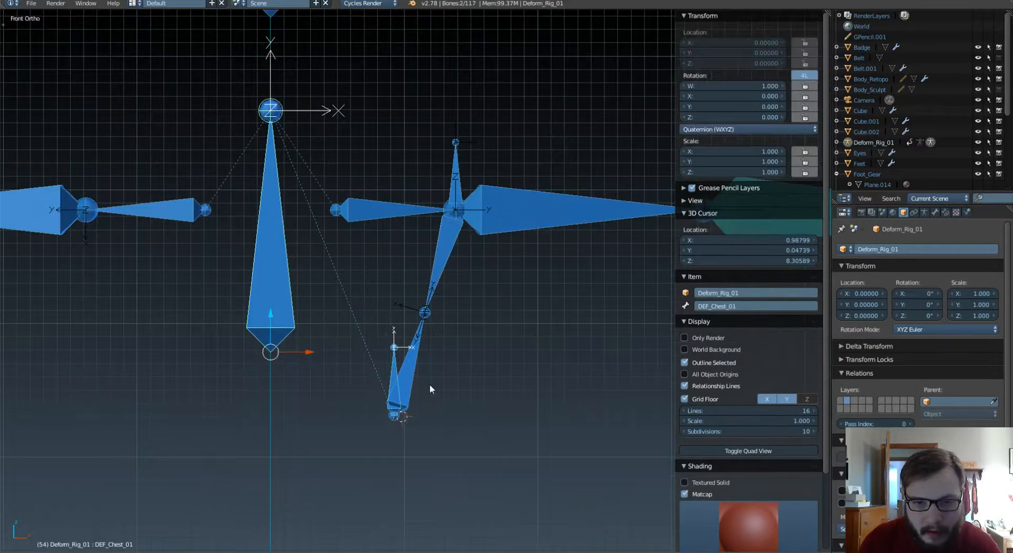
scroll(441, 344, up, 2)
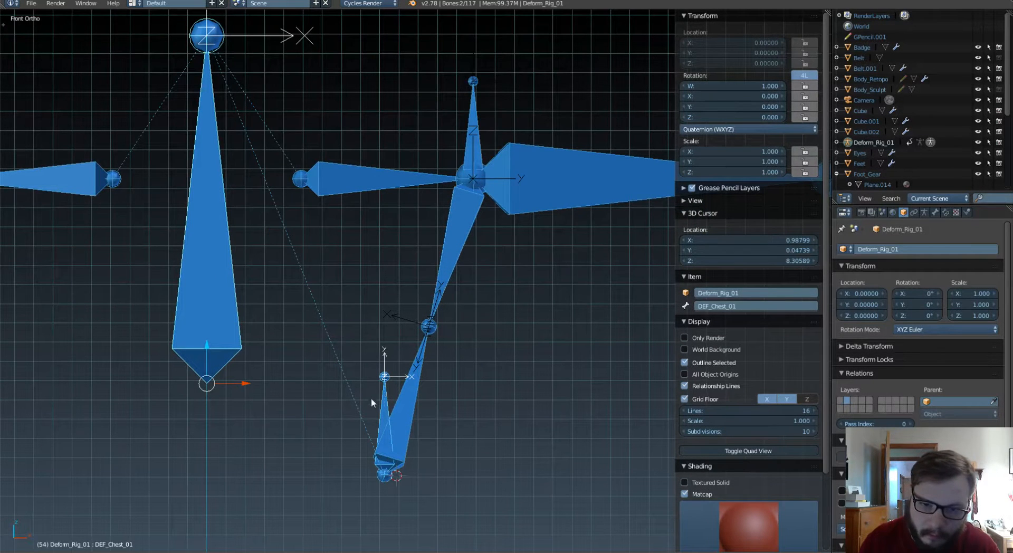
right_click(417, 362)
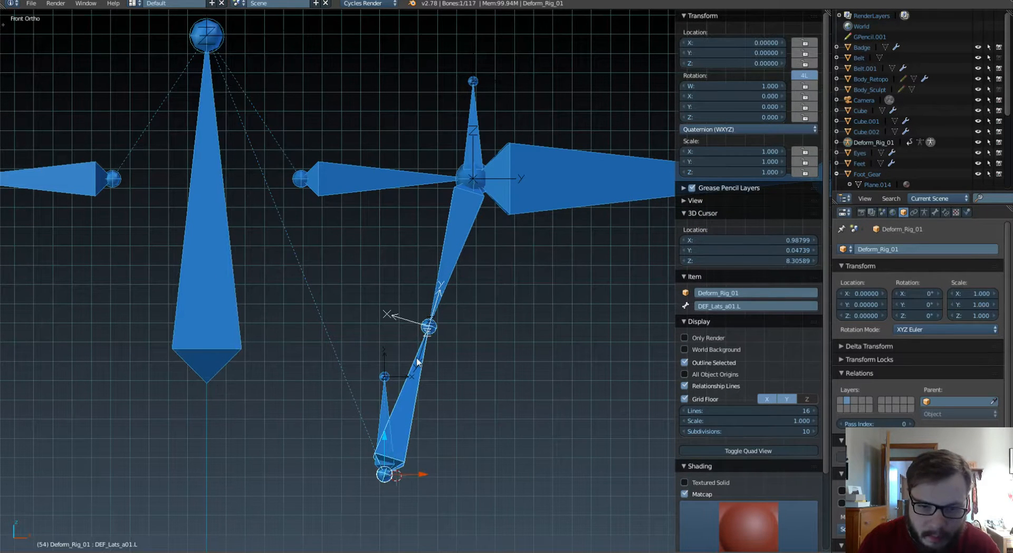
right_click(477, 124)
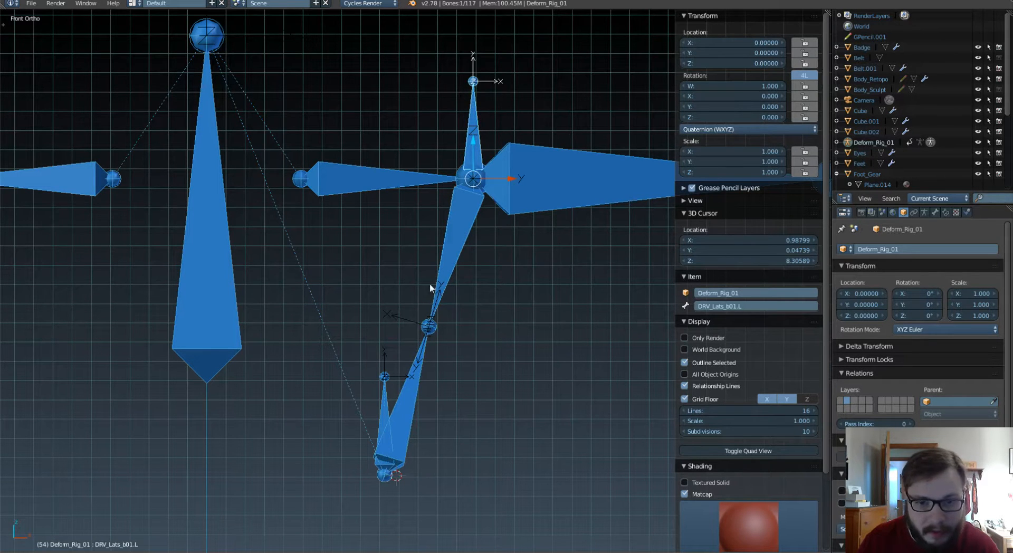
shift+right_click(419, 378)
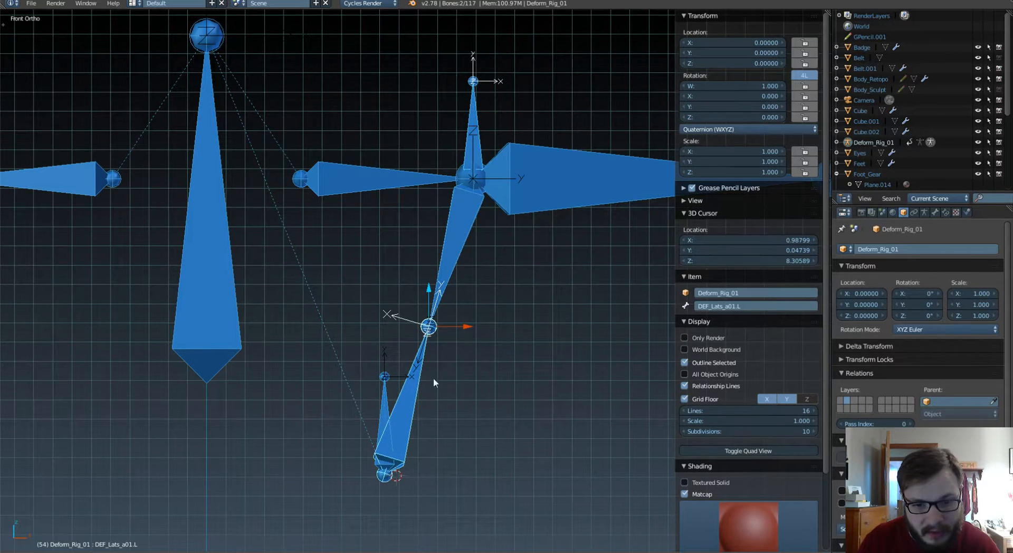
key(shift+ctrl+c)
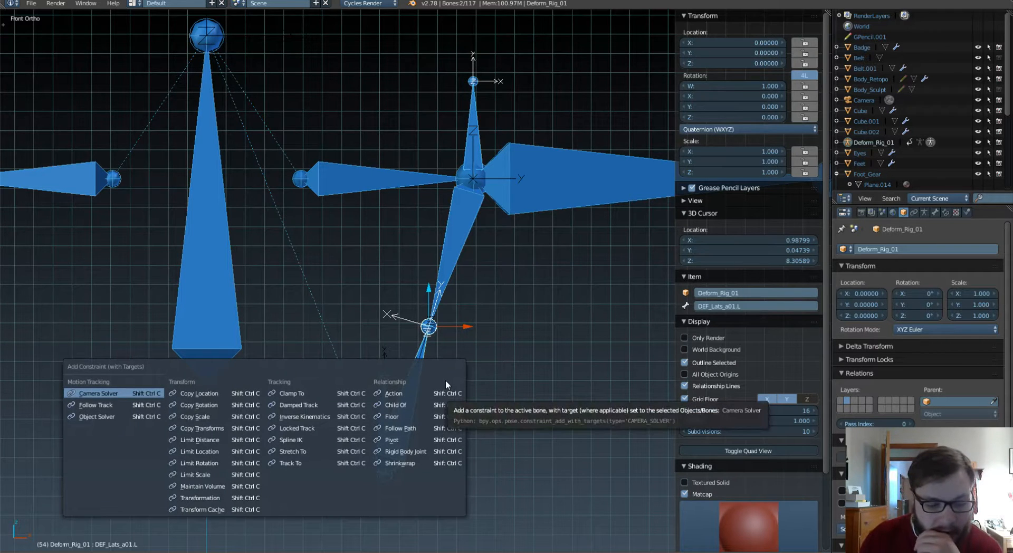
click(325, 407)
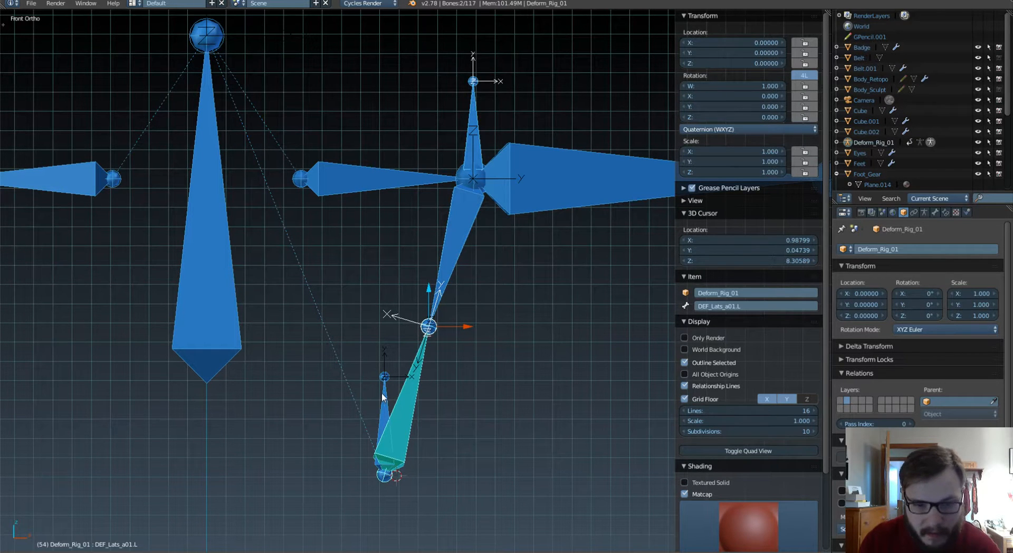
- Add a Damped Track constraint to DEF_Lats_b01.L with DRV_Lats_a01.L as its target
right_click(471, 231)
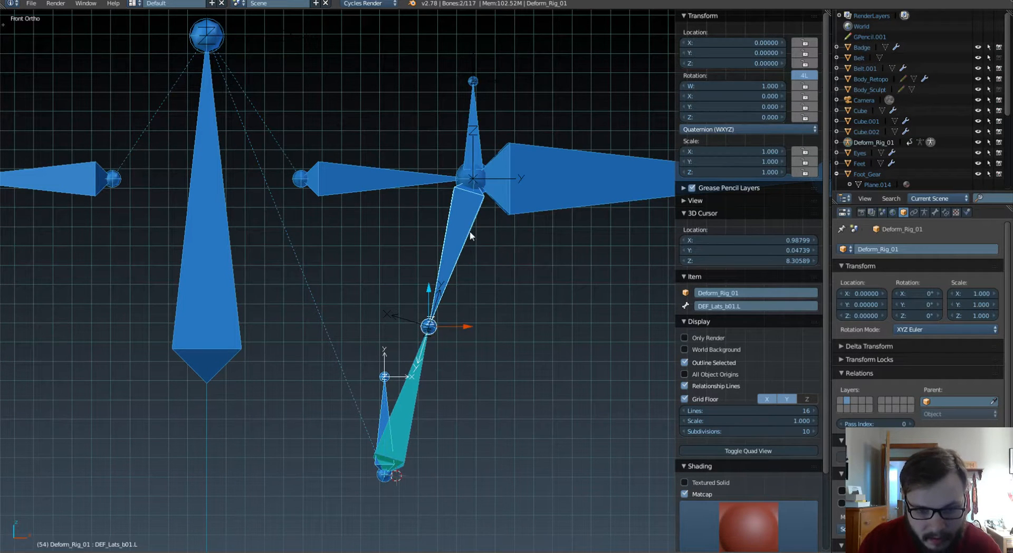
key(shift+ctrl+c)
click(471, 232)
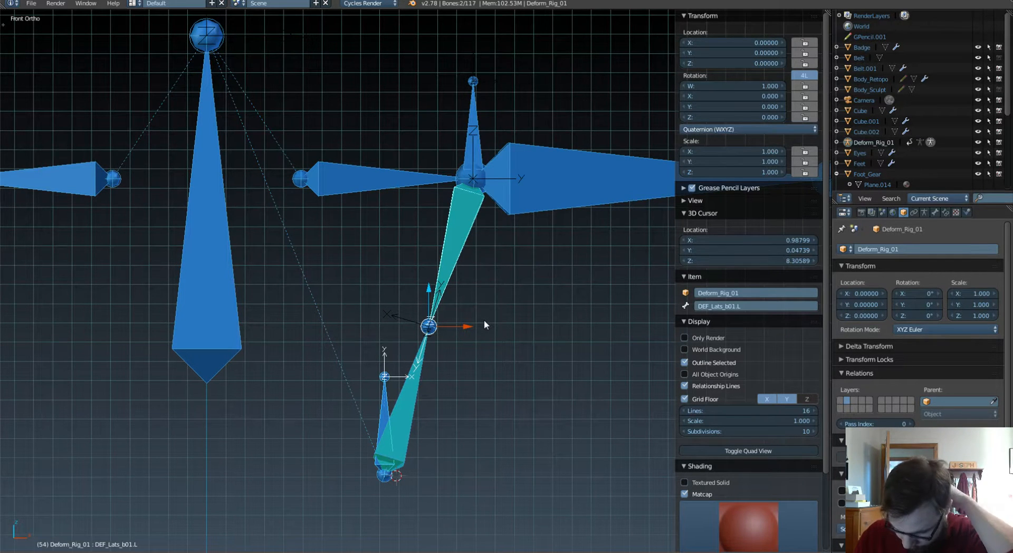
- Test how the lats bones follow the shoulder by rotating DEF_Clavical_01.L, and cancel the rotation
right_click(364, 182)
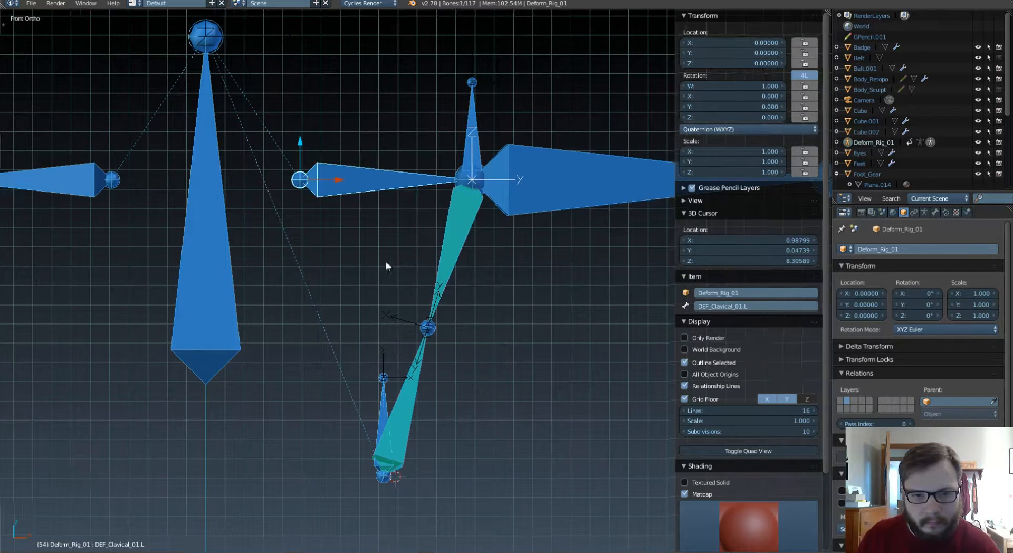
scroll(396, 285, up, 1)
scroll(422, 306, down, 2)
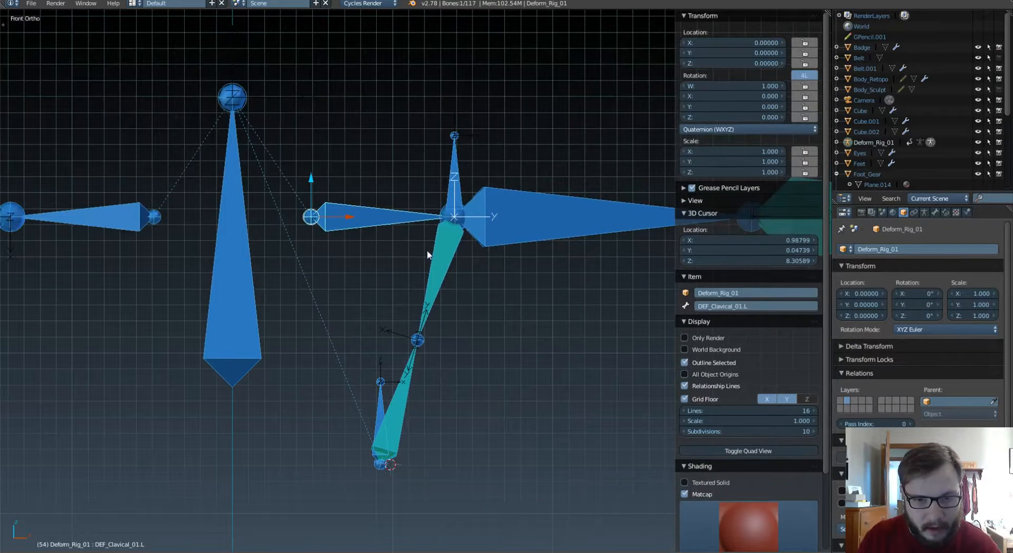
shift+middle_drag(412, 250, 365, 302)
key(r)
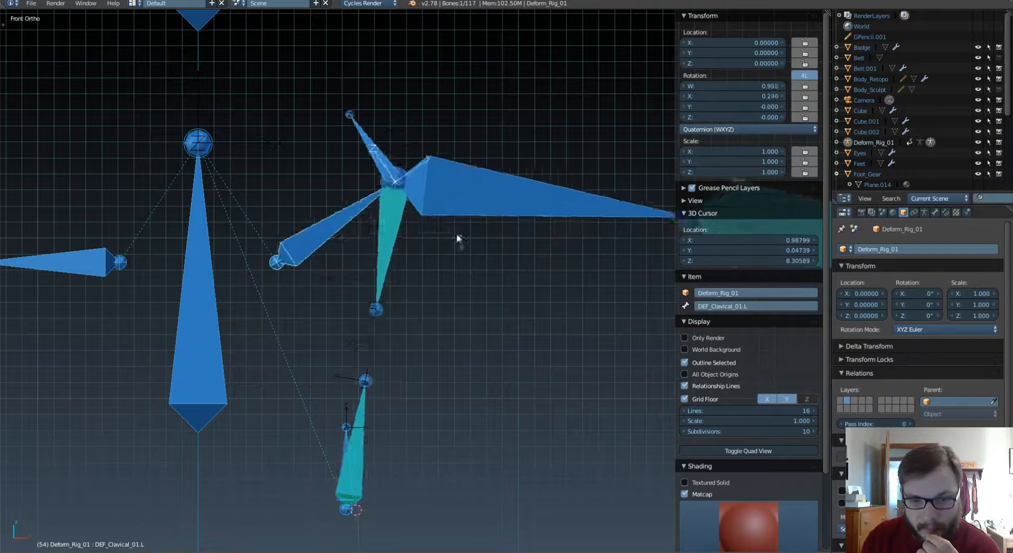
right_click(450, 210)
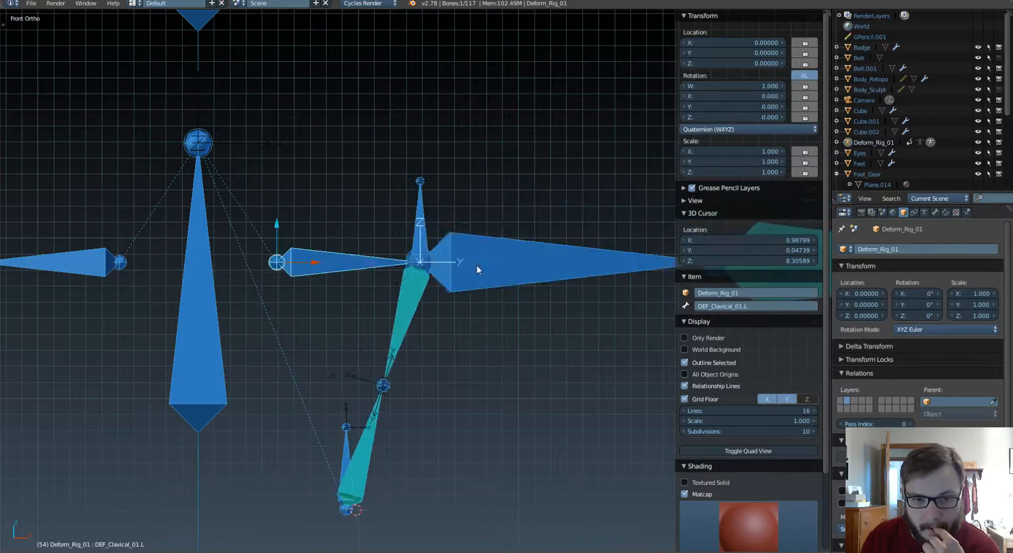
scroll(460, 299, down, 3)
shift+middle_drag(426, 335, 438, 282)
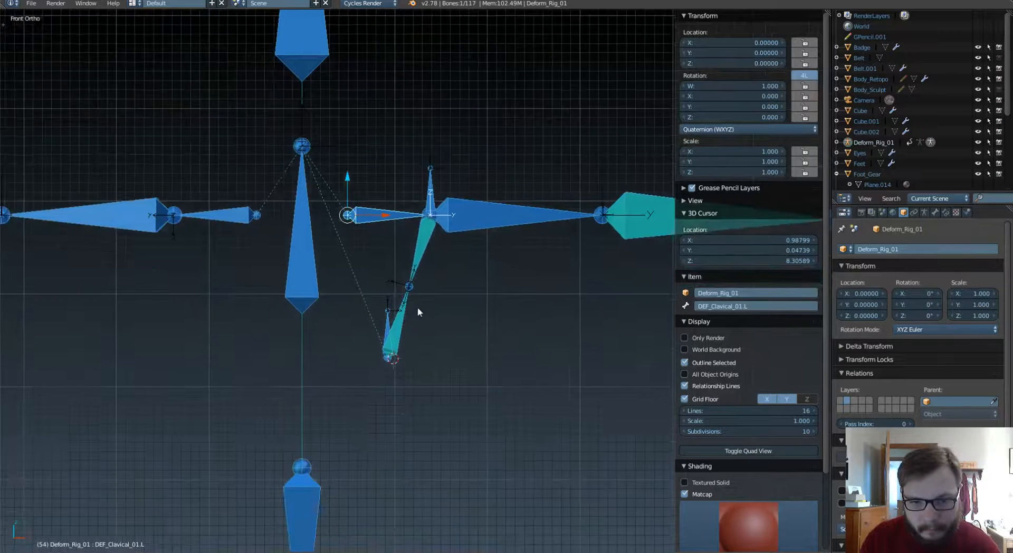
- In Edit Mode, select the two DEF and two DRV left lats bones and reset the 3D cursor to the world origin
scroll(417, 307, up, 2)
shift+middle_drag(425, 316, 438, 337)
key(Tab)
click(412, 320)
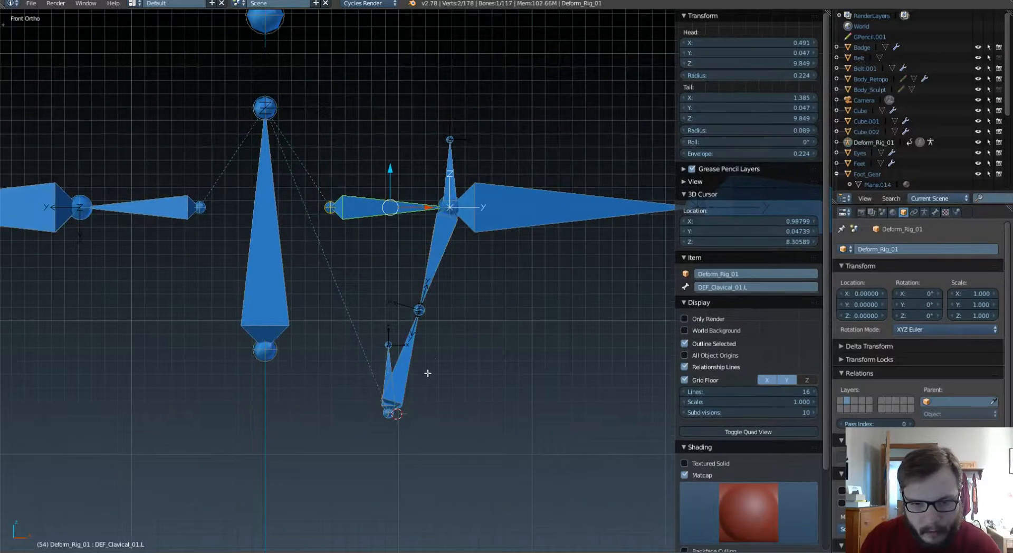
right_click(396, 354)
shift+right_click(446, 252)
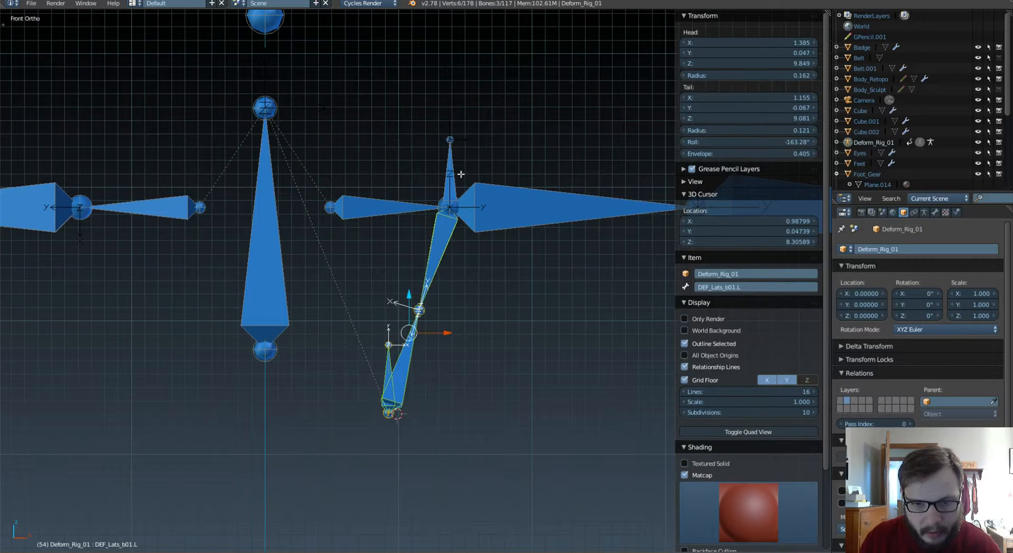
shift+right_click(454, 165)
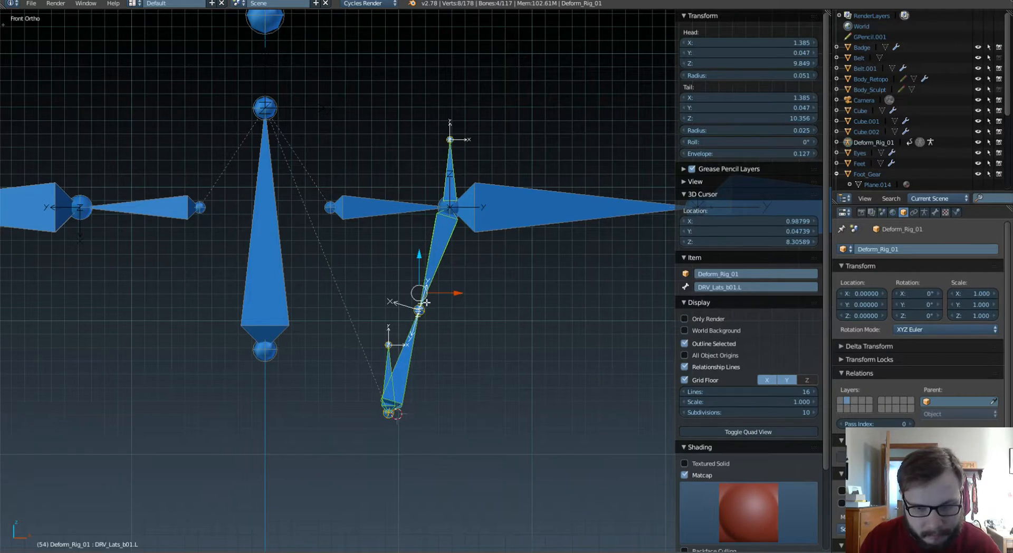
scroll(452, 300, down, 6)
key(shift+c)
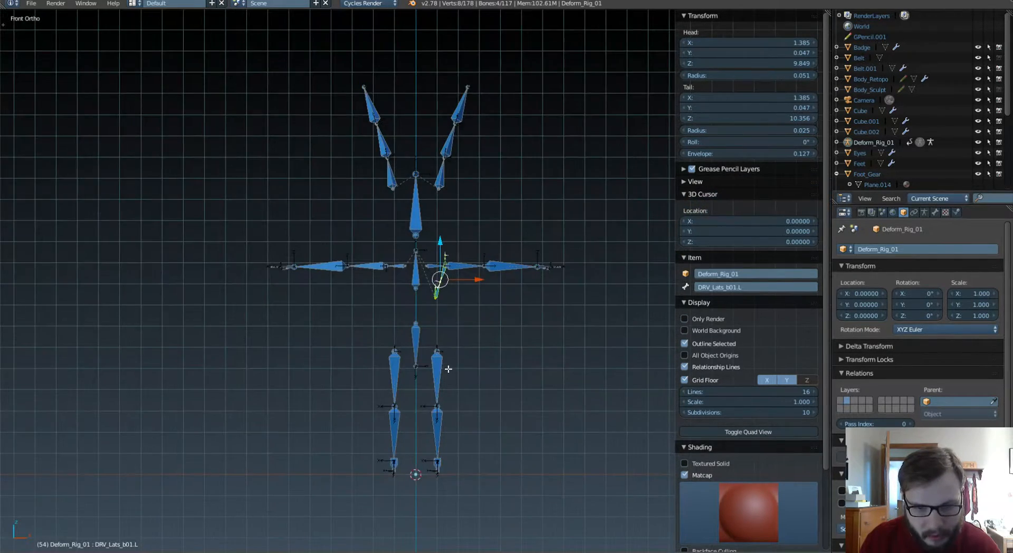
- Duplicate the four selected left lats bones in place
scroll(451, 364, up, 8)
shift+middle_drag(477, 294, 401, 318)
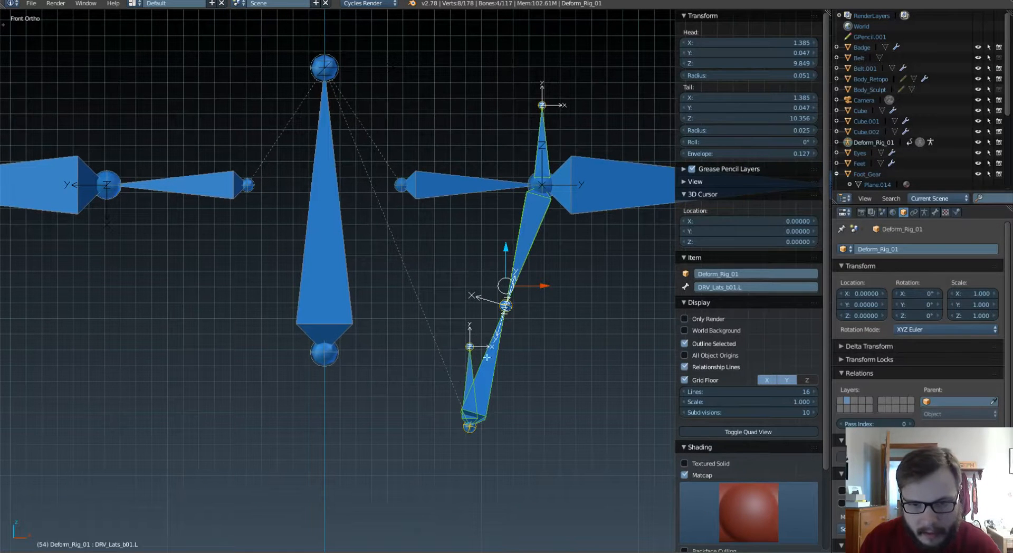
key(shift+d)
right_click(502, 292)
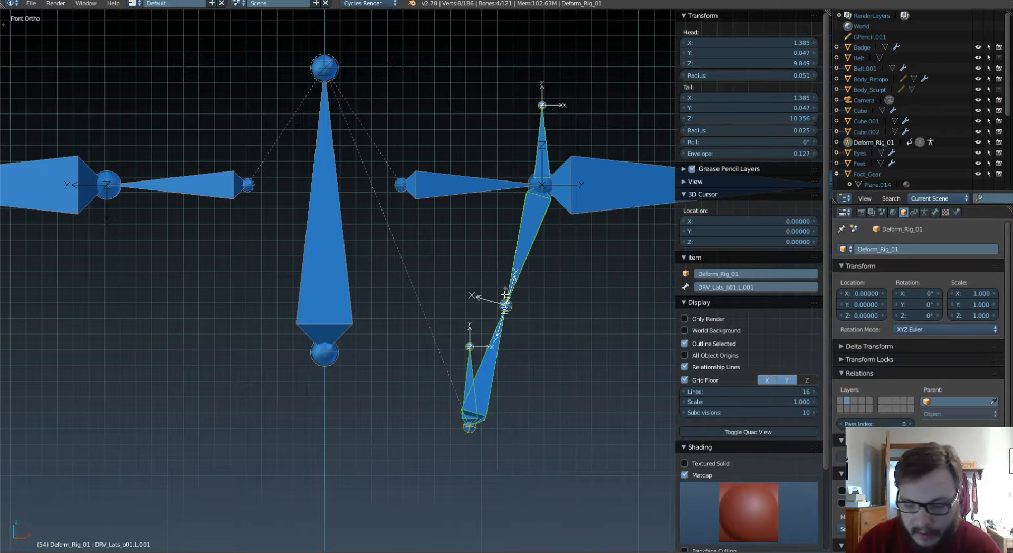
- Try to mirror the duplicated lats bones along X about their own centre, and undo the mirror
key(ctrl+m)
key(x)
key(Return)
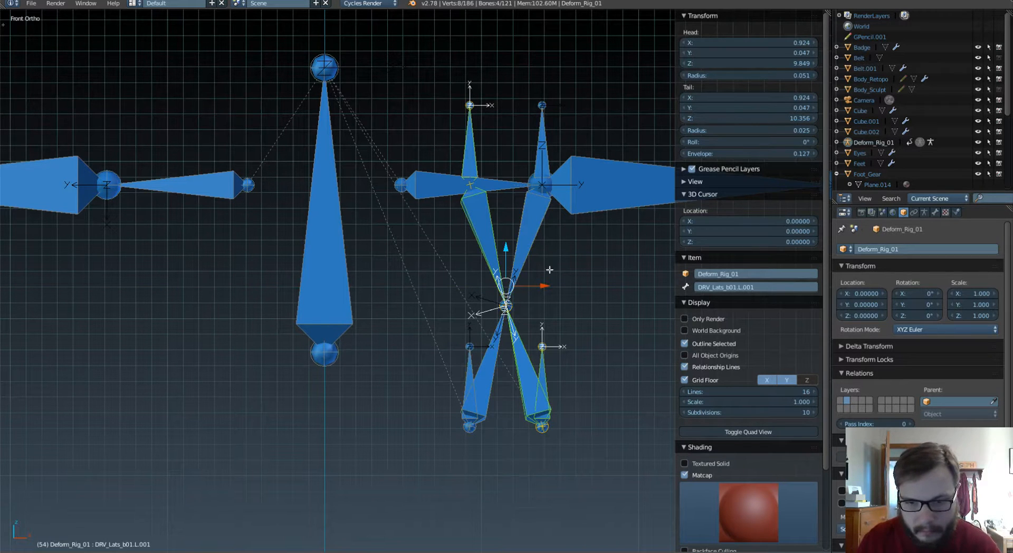
key(ctrl+z)
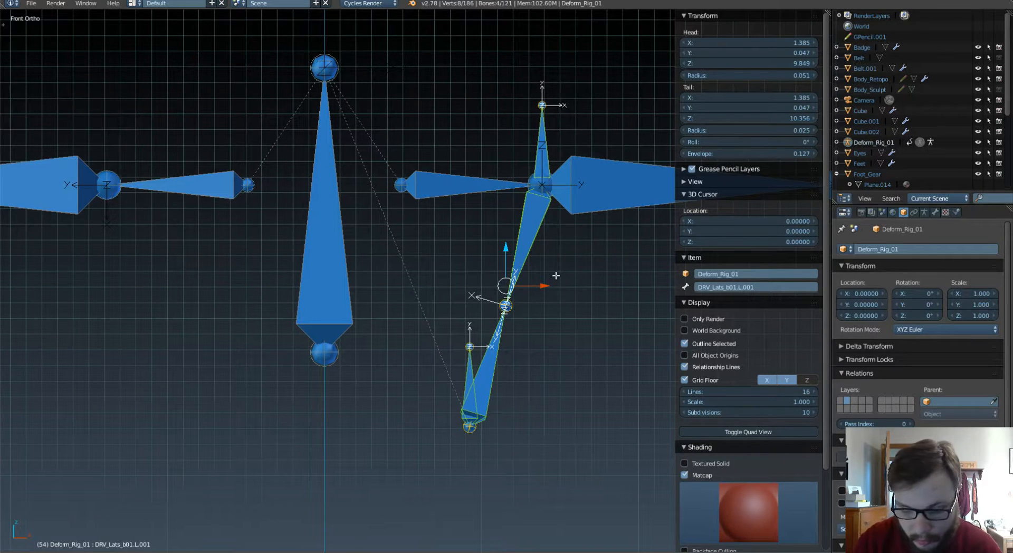
- Set the pivot to the 3D cursor and mirror the duplicated lats bones along X onto the character's right side
key(period)
key(6)
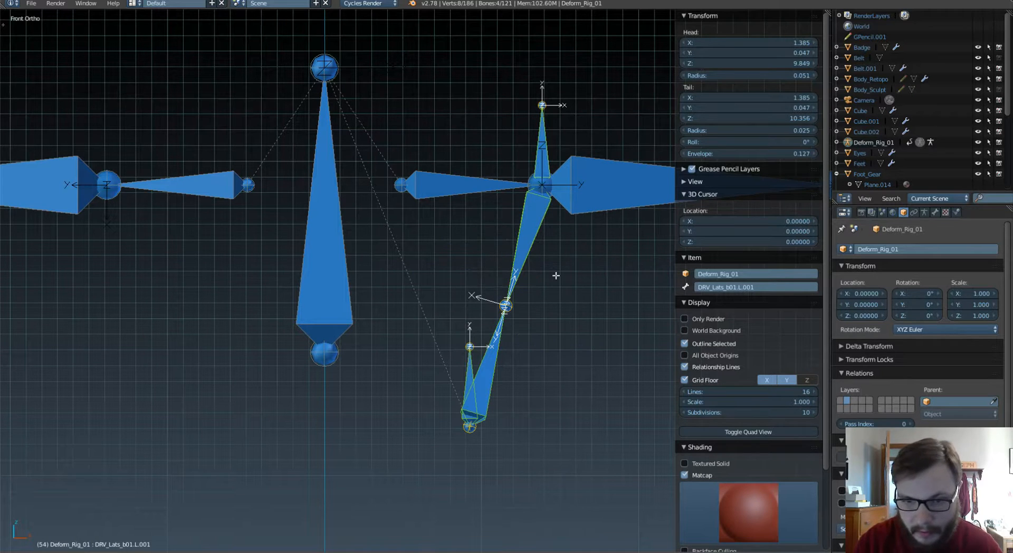
key(ctrl+m)
key(x)
key(Return)
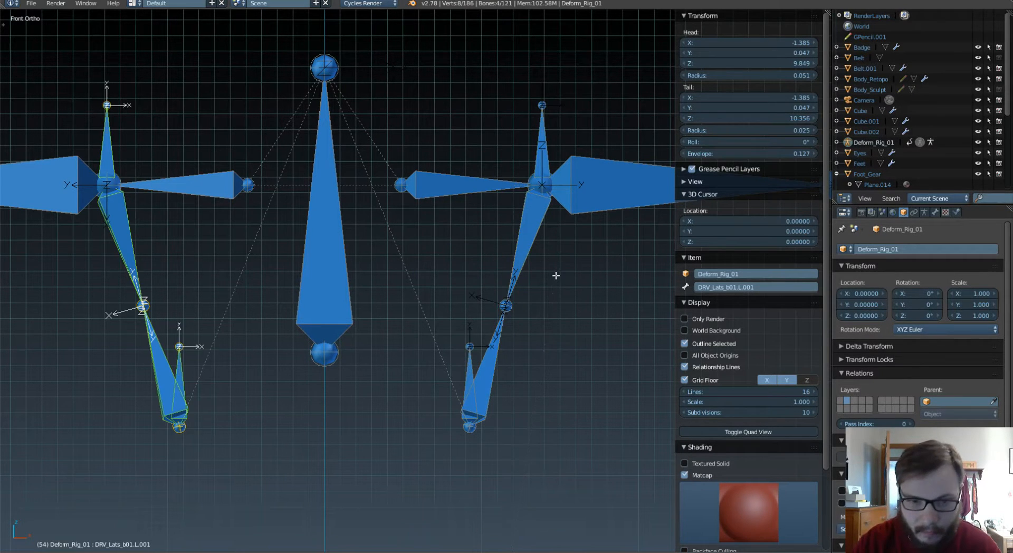
- Select the four mirrored lats bones on the character's right side and apply Flip Names to give them the .R suffix
shift+middle_drag(230, 328, 301, 274)
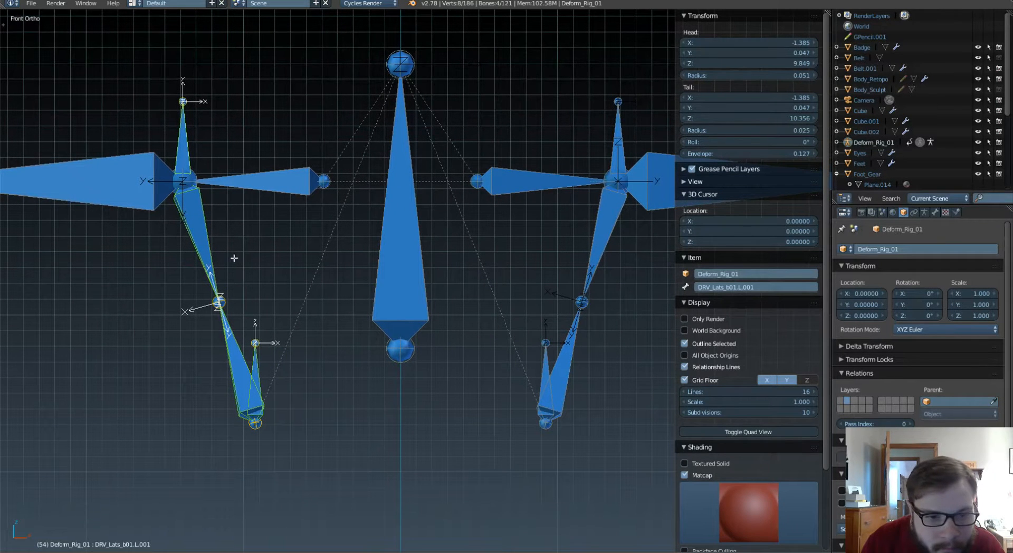
right_click(224, 356)
right_click(216, 252)
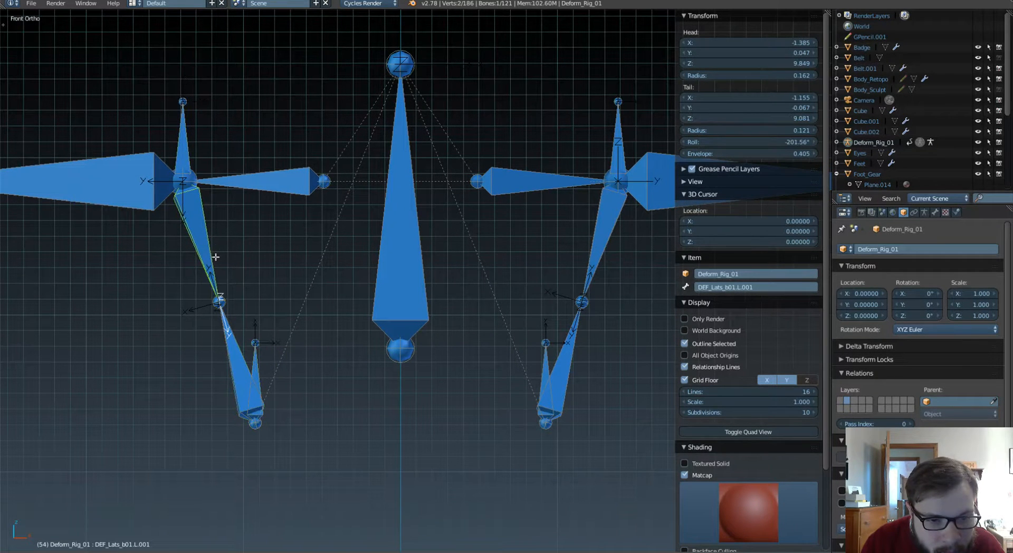
shift+middle_drag(217, 223, 230, 242)
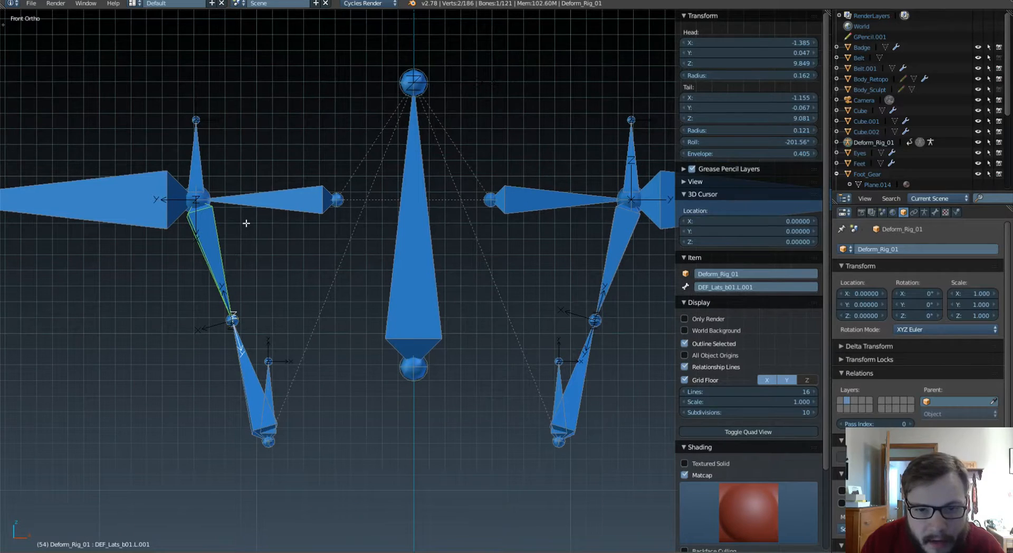
middle_drag(372, 241, 330, 238)
scroll(342, 208, down, 2)
scroll(363, 344, up, 2)
middle_drag(363, 343, 349, 299)
shift+right_click(208, 163)
shift+right_click(216, 287)
shift+right_click(244, 384)
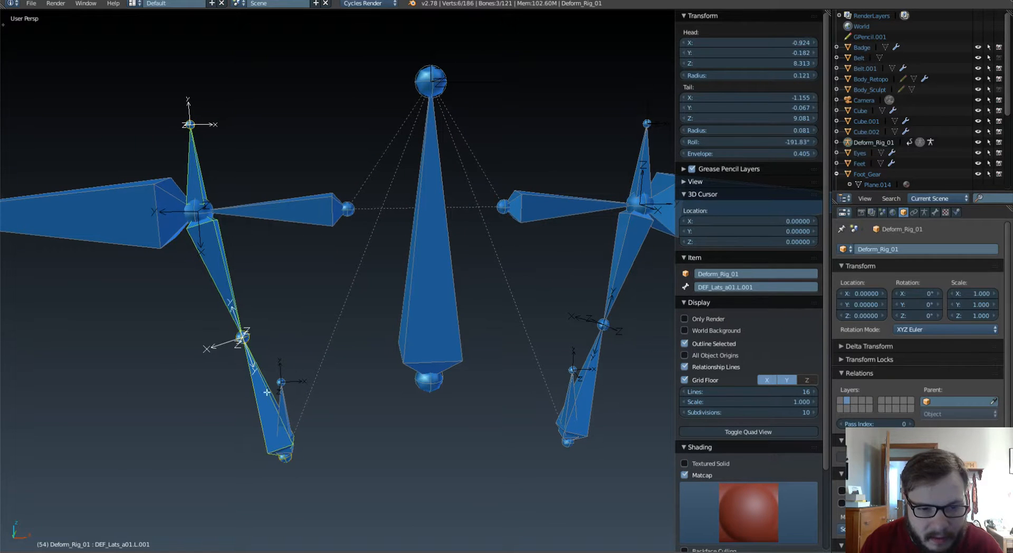
shift+right_click(285, 392)
key(w)
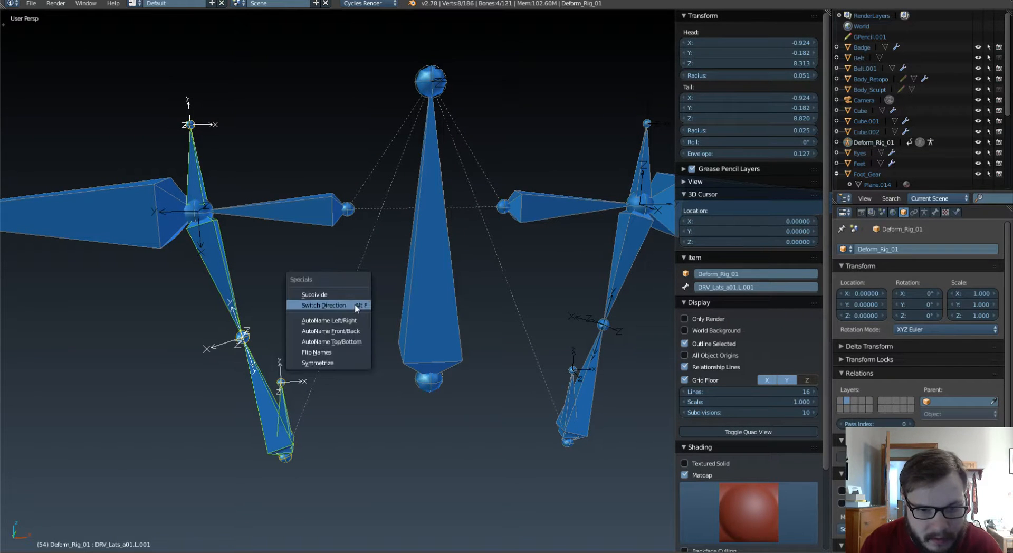
click(341, 357)
- In Pose Mode, check the Damped Track constraint settings and target of DEF_Lats_b01.R
key(Tab)
click(294, 357)
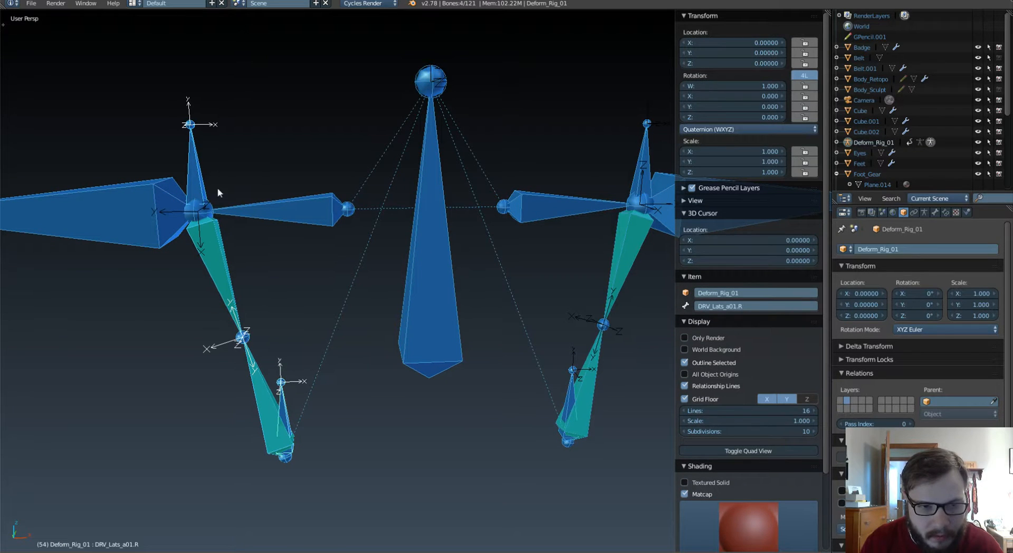
right_click(205, 163)
right_click(203, 249)
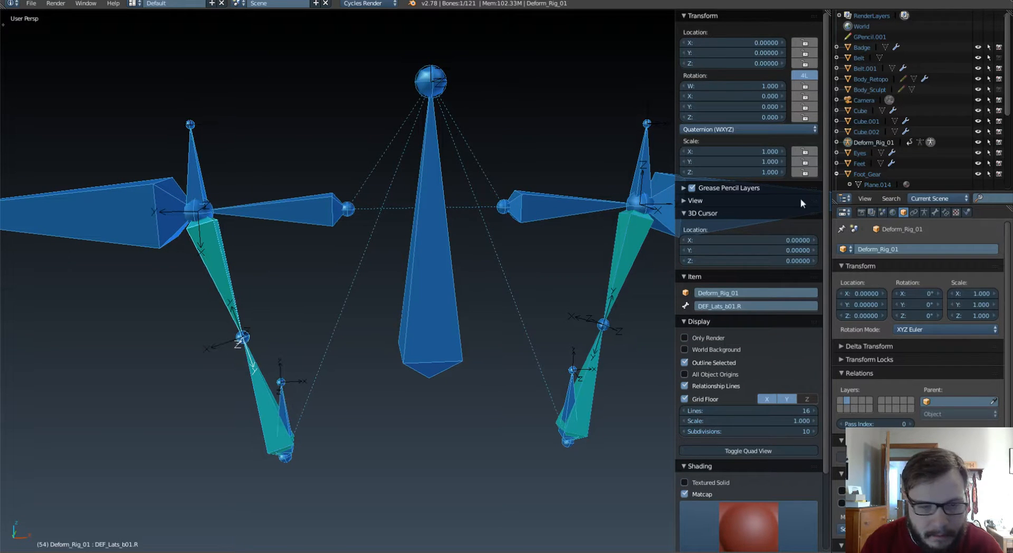
click(945, 212)
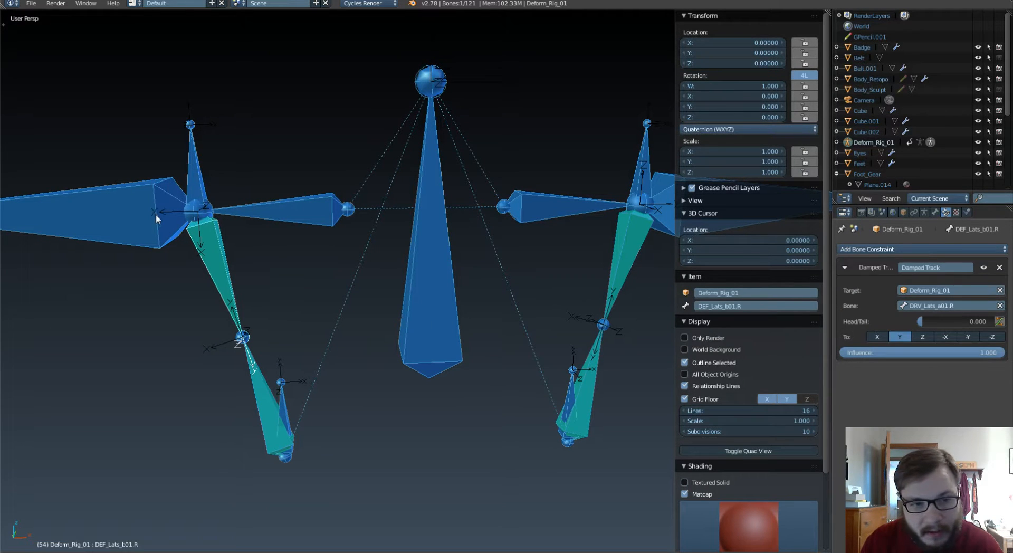
- Clear the location and rotation of DEF_Clavical_01.R, test how the right lats bones follow its rotation, and cancel the rotation
right_click(272, 215)
key(alt+g)
key(alt+r)
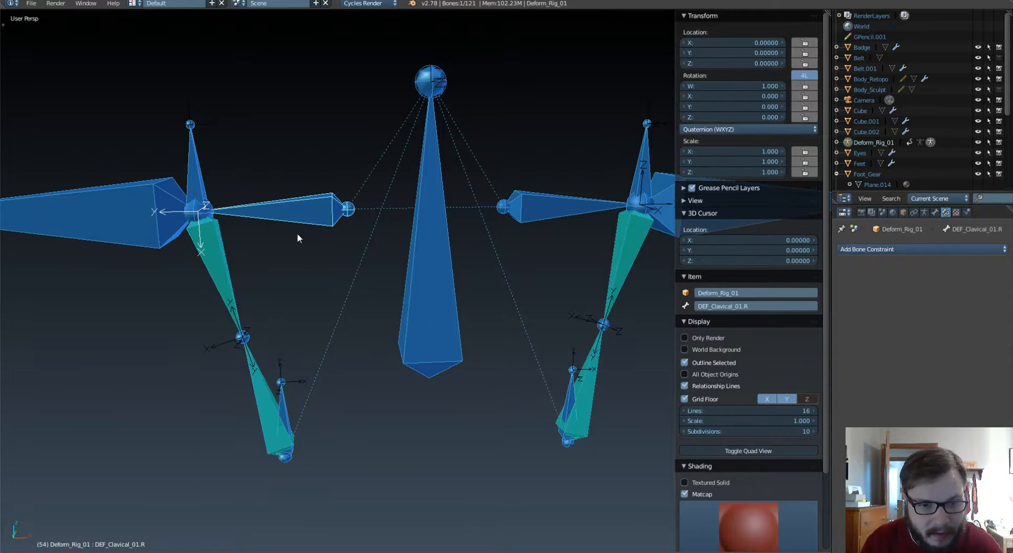
right_click(309, 228)
key(r)
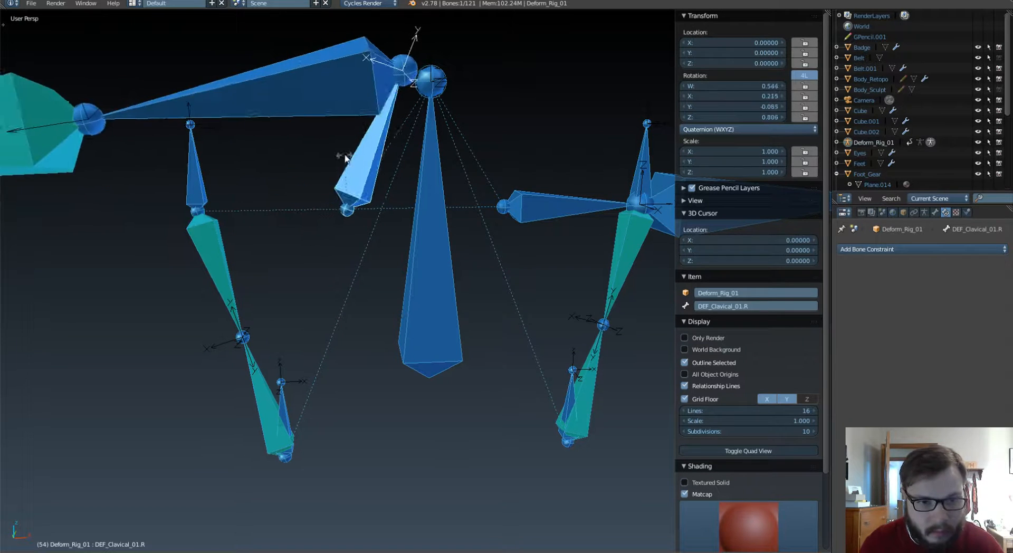
right_click(276, 185)
- In Edit Mode, parent DRV_Lats_b01.R to DEF_Clavical_01.R with Keep Offset
key(Tab)
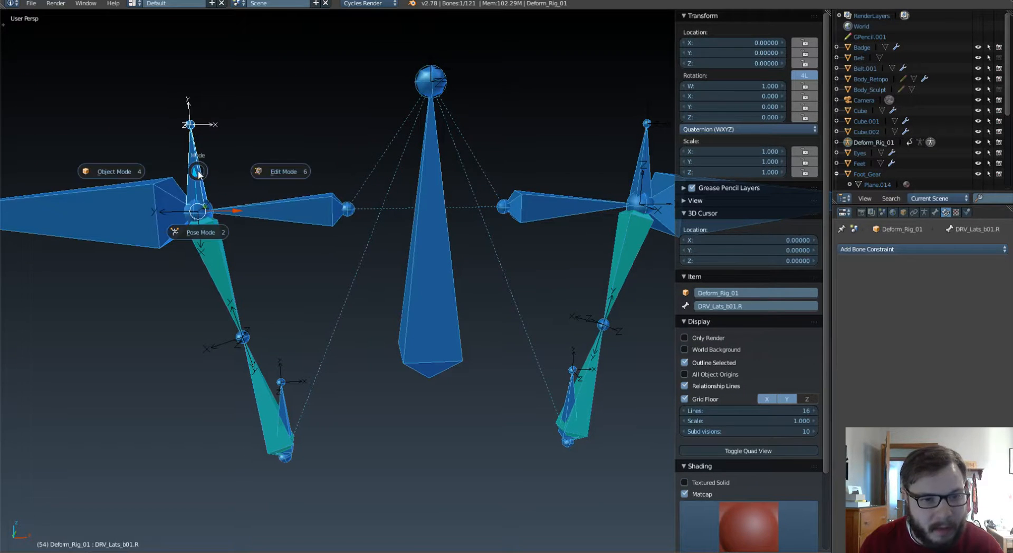
click(258, 174)
shift+right_click(258, 207)
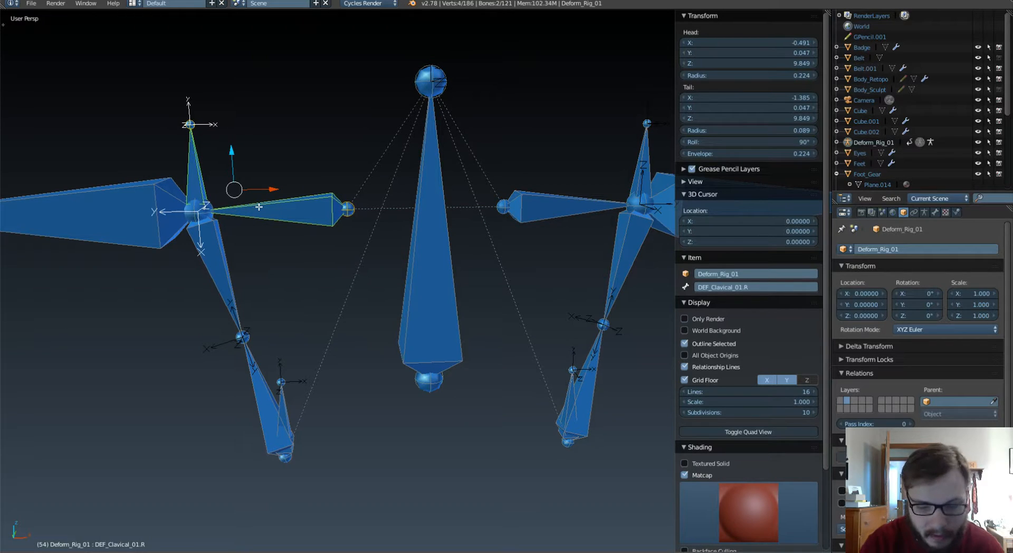
key(ctrl+p)
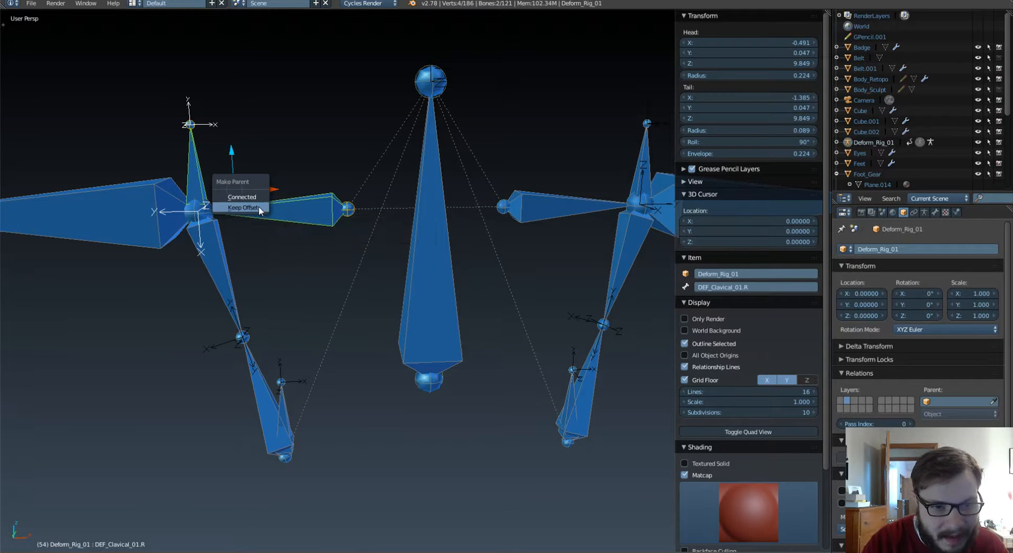
click(258, 207)
- Try to parent DRV_Lats_a01.R to the chest bone DEF_Chest_01
right_click(281, 393)
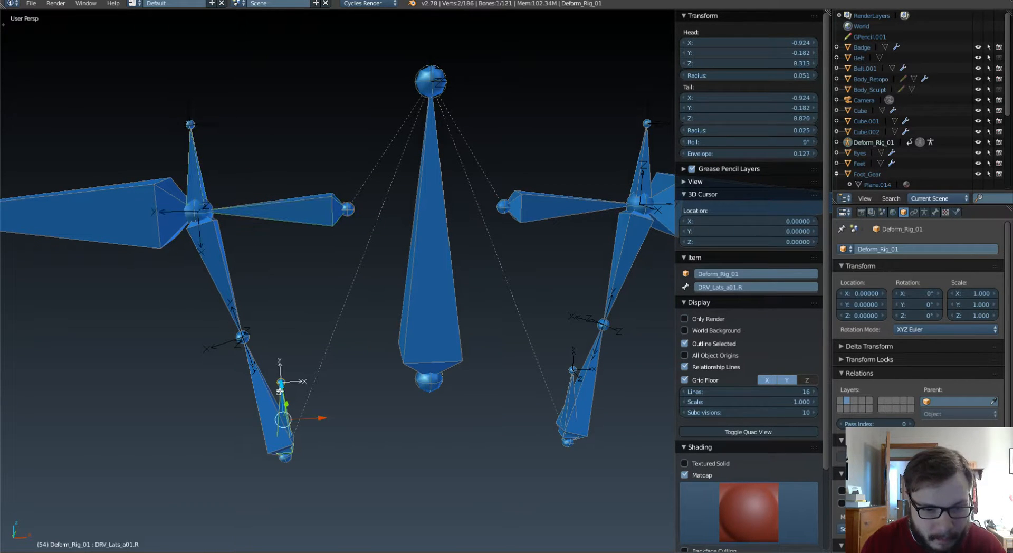
shift+right_click(433, 263)
key(ctrl+p)
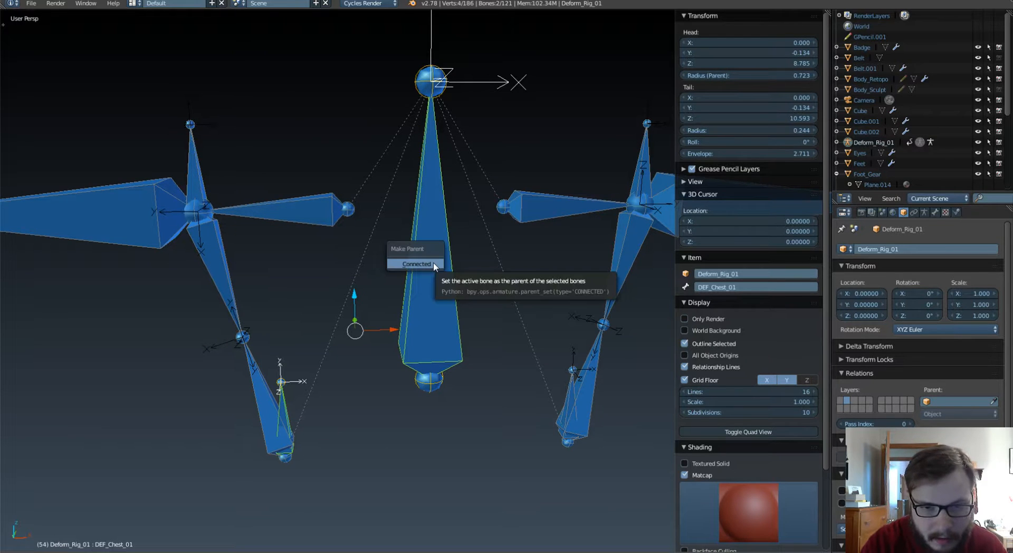
- In Pose Mode, test how the right lats bones react to rotating DEF_Clavical_01.R, and cancel the rotation
key(ctrl+Tab)
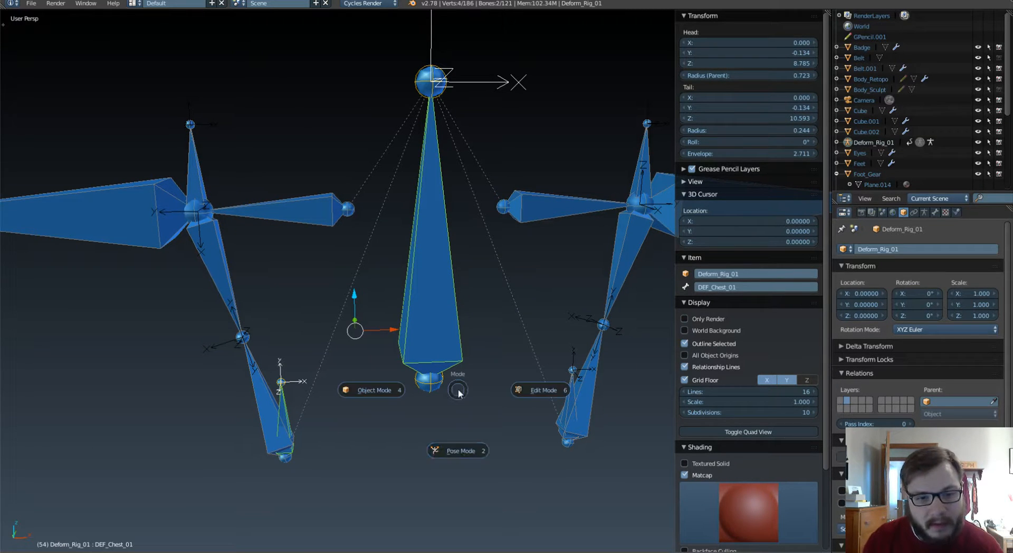
click(459, 450)
key(r)
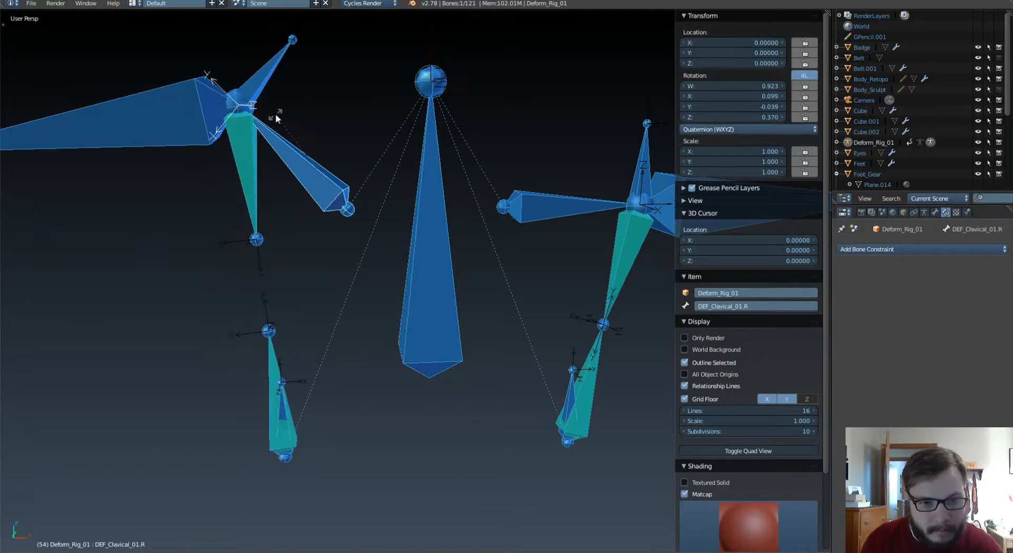
right_click(266, 357)
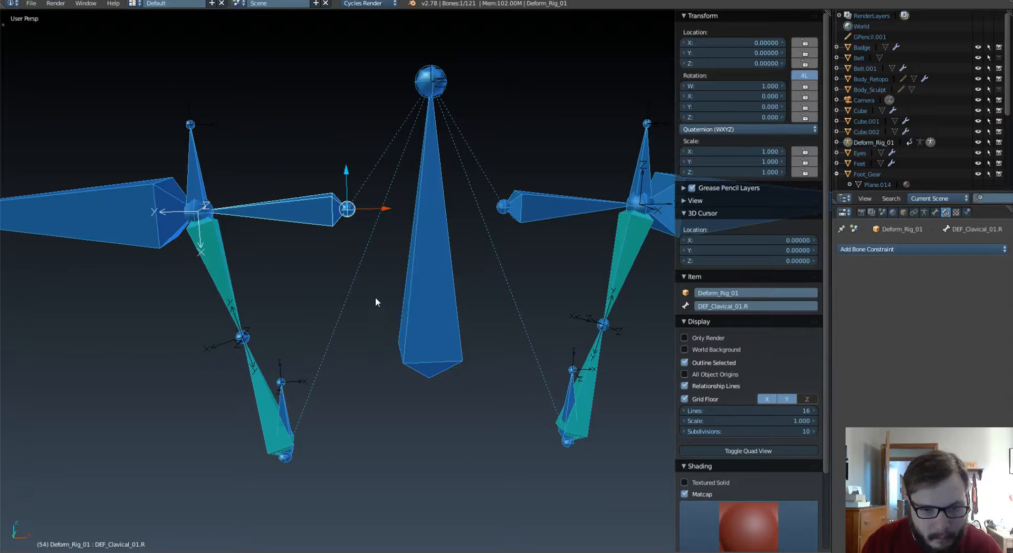
scroll(375, 297, down, 4)
shift+middle_drag(447, 364, 429, 283)
scroll(406, 248, down, 2)
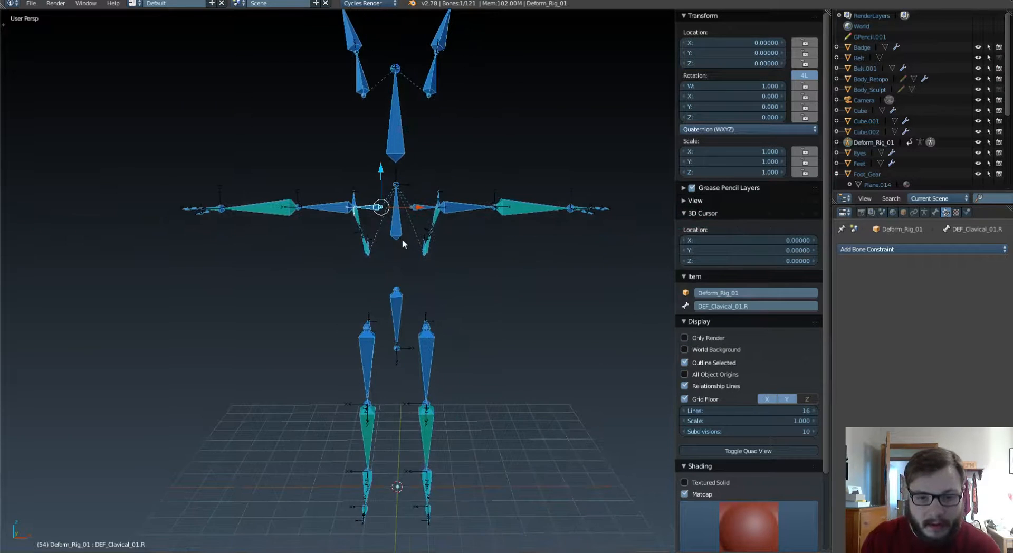
scroll(403, 241, down, 1)
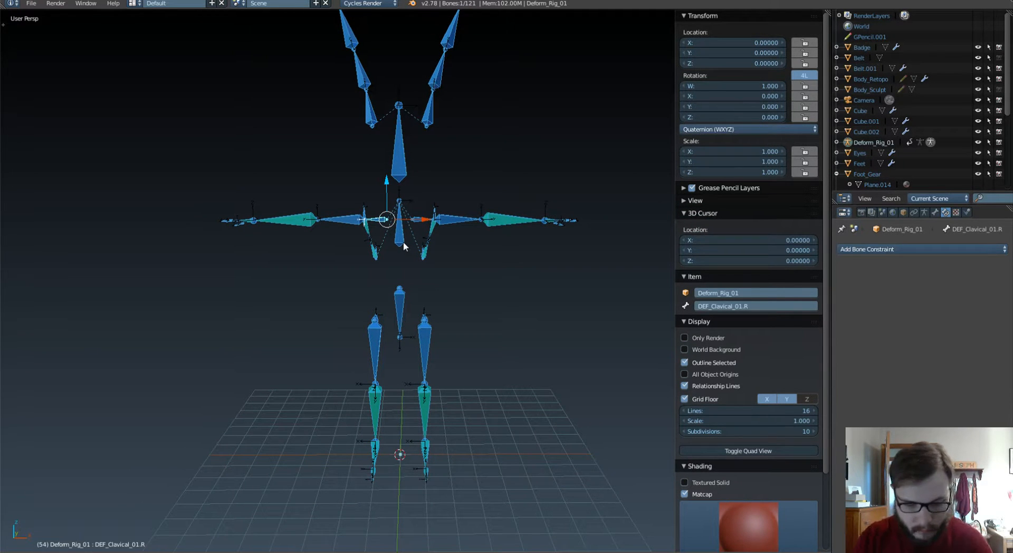
scroll(394, 241, up, 4)
middle_drag(393, 241, 429, 243)
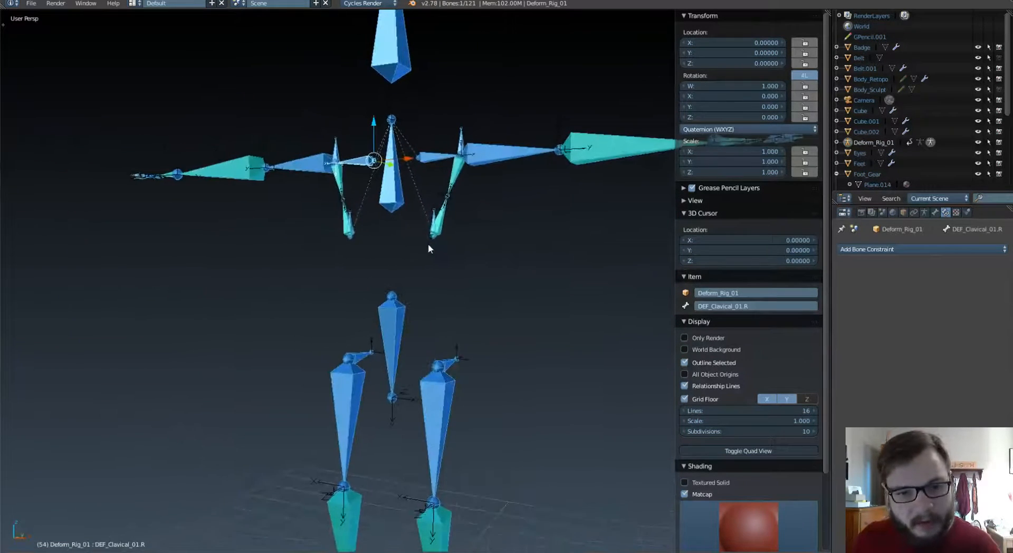
scroll(430, 280, up, 3)
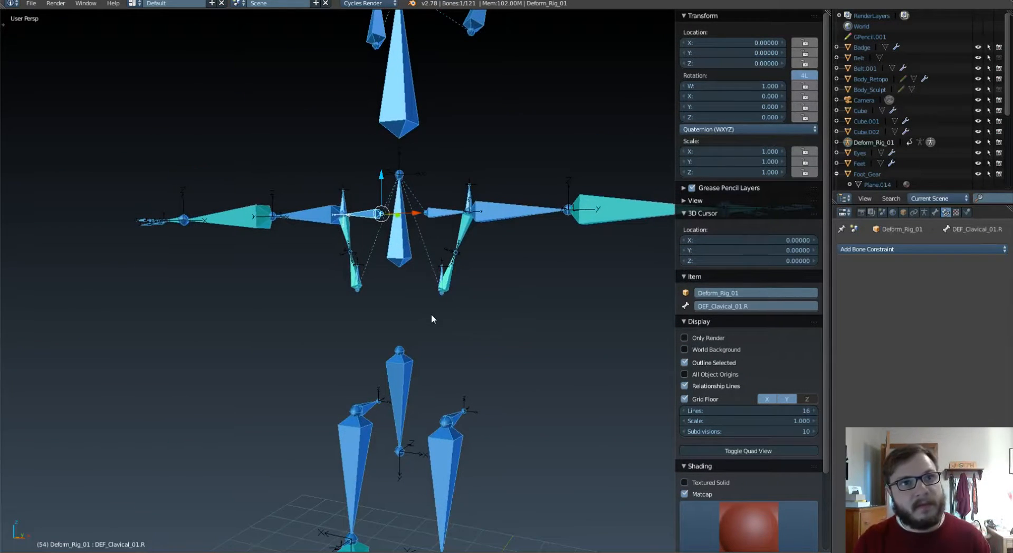